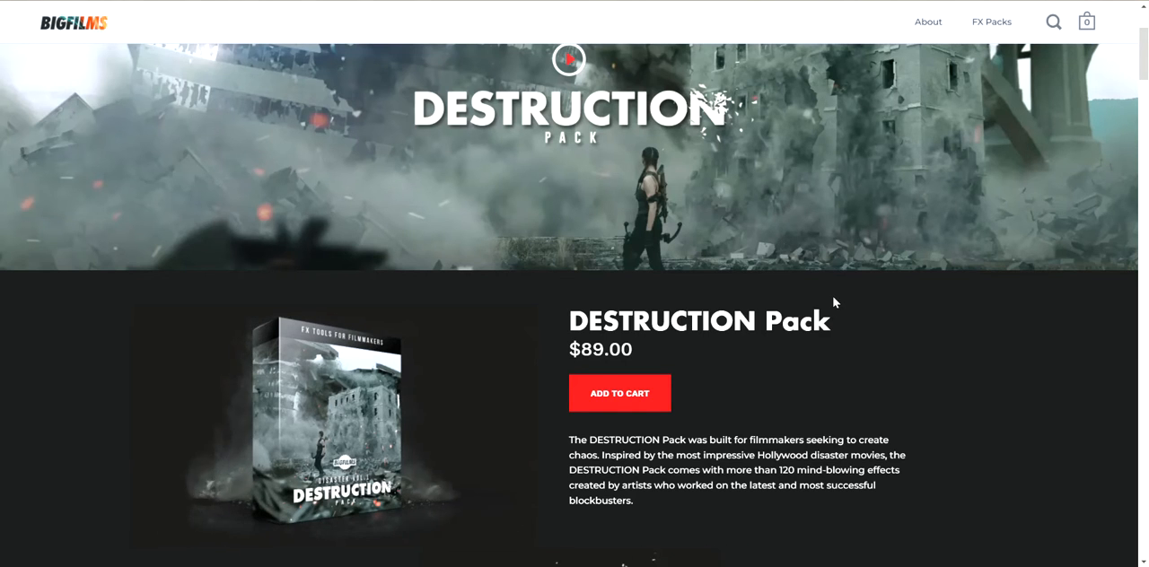
# - Review the DESTRUCTION Pack product page from the intro through the ready-to-use assets to the lists of included assets and compatible software
pyautogui.scroll(-3, 834, 303)
pyautogui.scroll(-1, 835, 303)
pyautogui.scroll(-1, 834, 303)
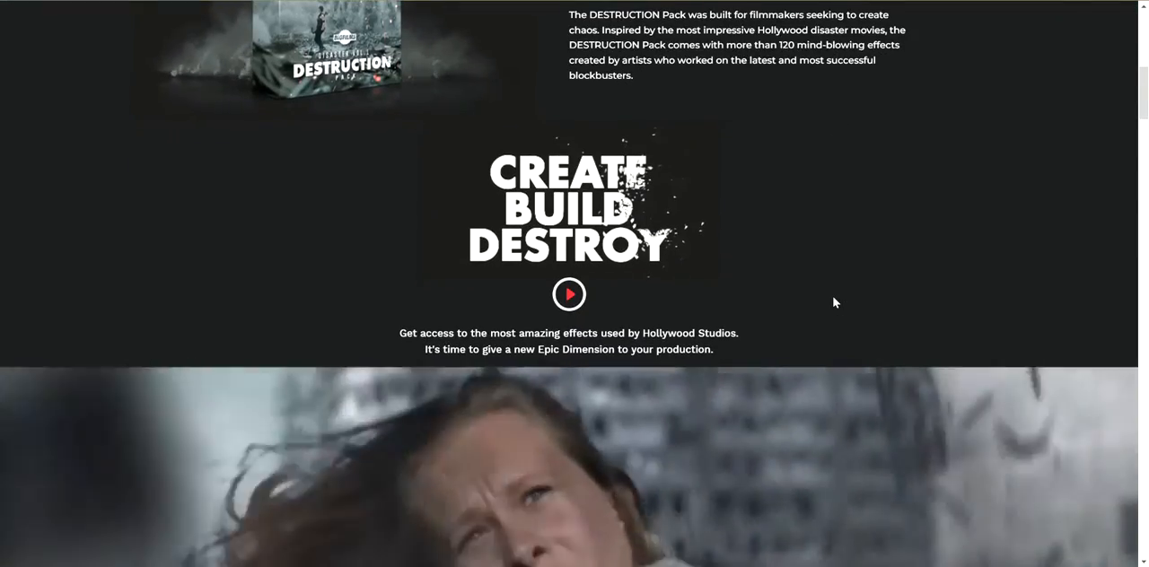
pyautogui.scroll(-1, 834, 303)
pyautogui.scroll(-1, 834, 302)
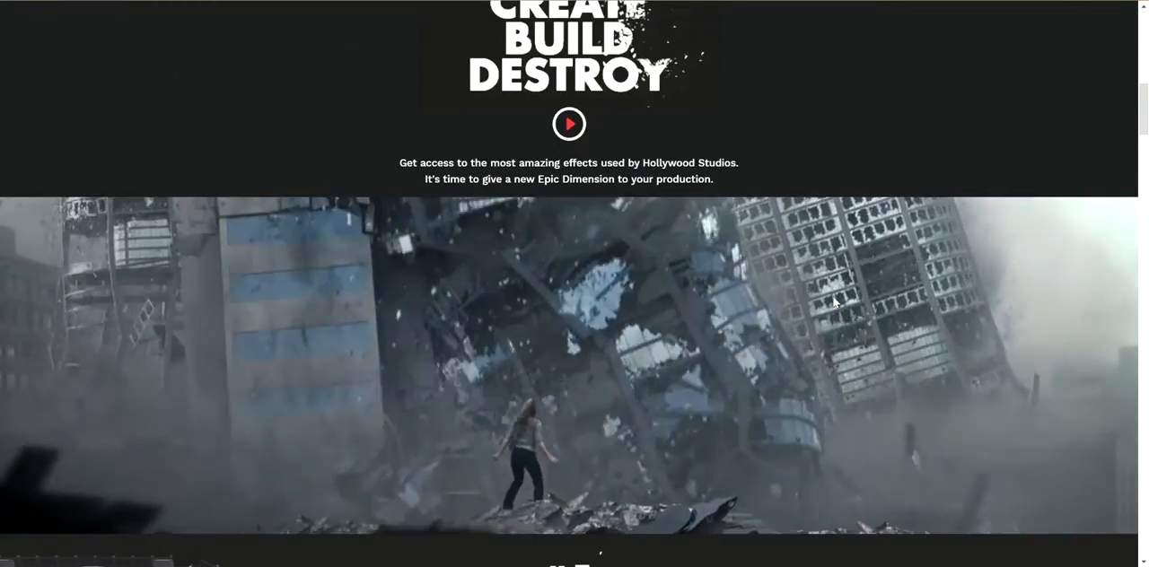
pyautogui.scroll(-1, 834, 302)
pyautogui.scroll(-1, 834, 303)
pyautogui.scroll(-1, 834, 303)
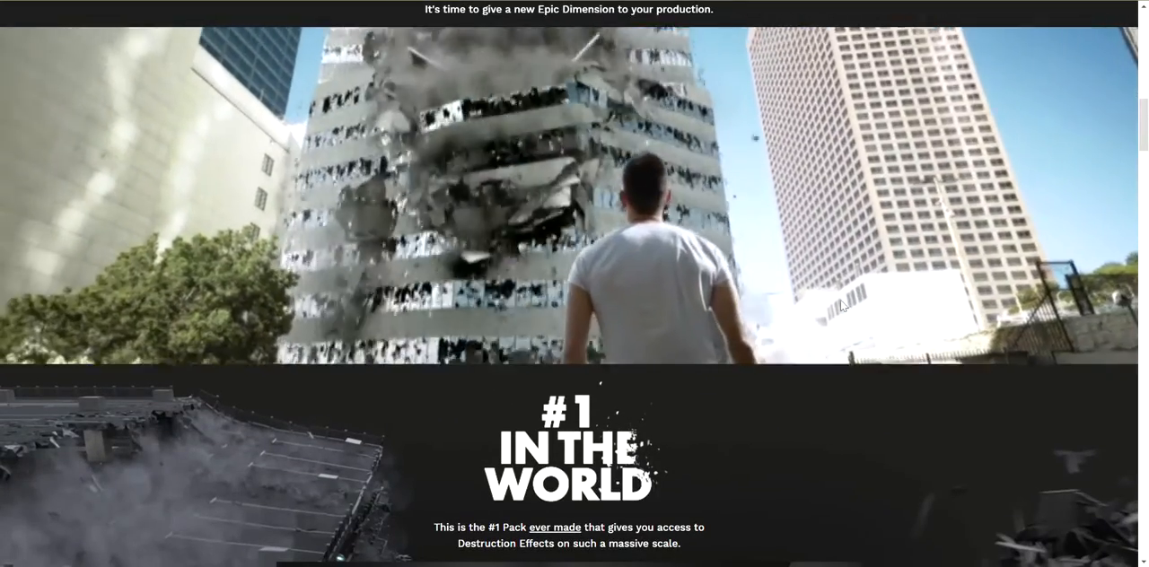
pyautogui.scroll(-1, 842, 308)
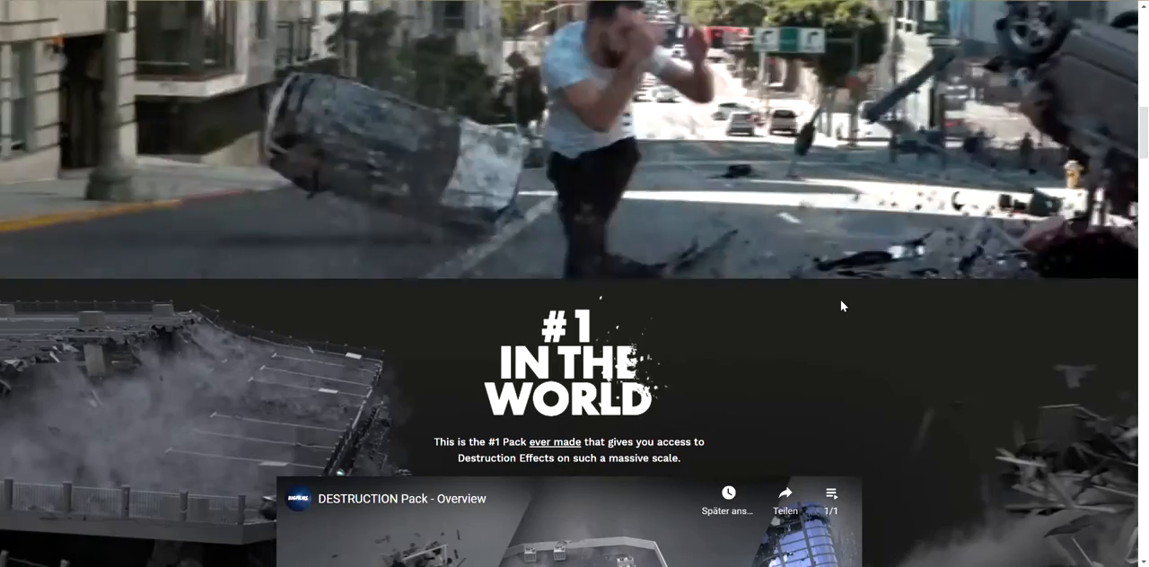
pyautogui.scroll(-3, 841, 300)
pyautogui.scroll(-4, 841, 300)
pyautogui.scroll(-1, 841, 307)
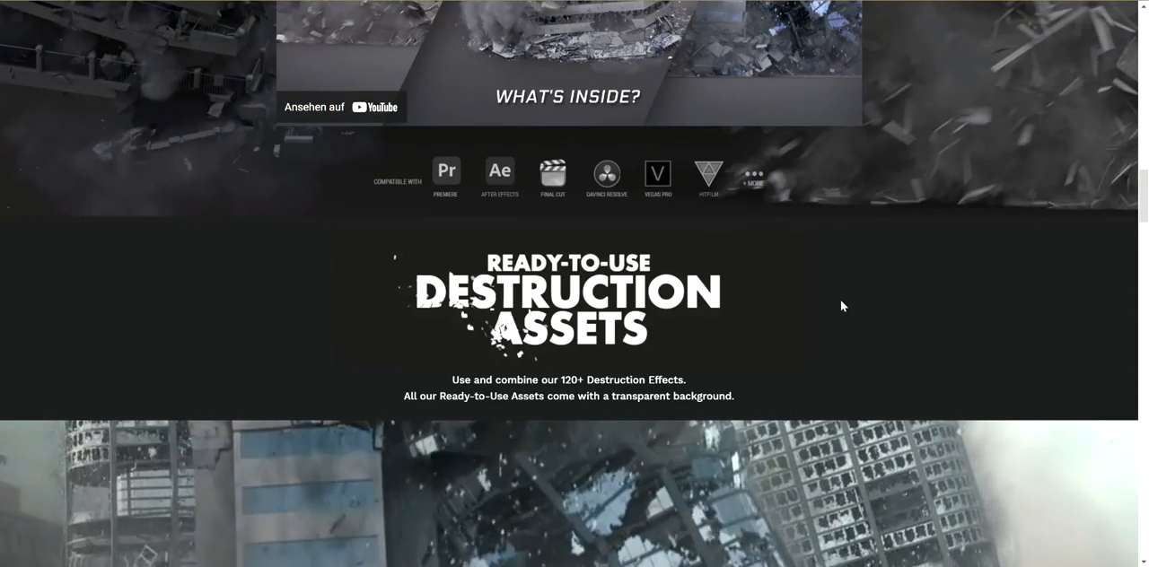
pyautogui.scroll(-1, 841, 305)
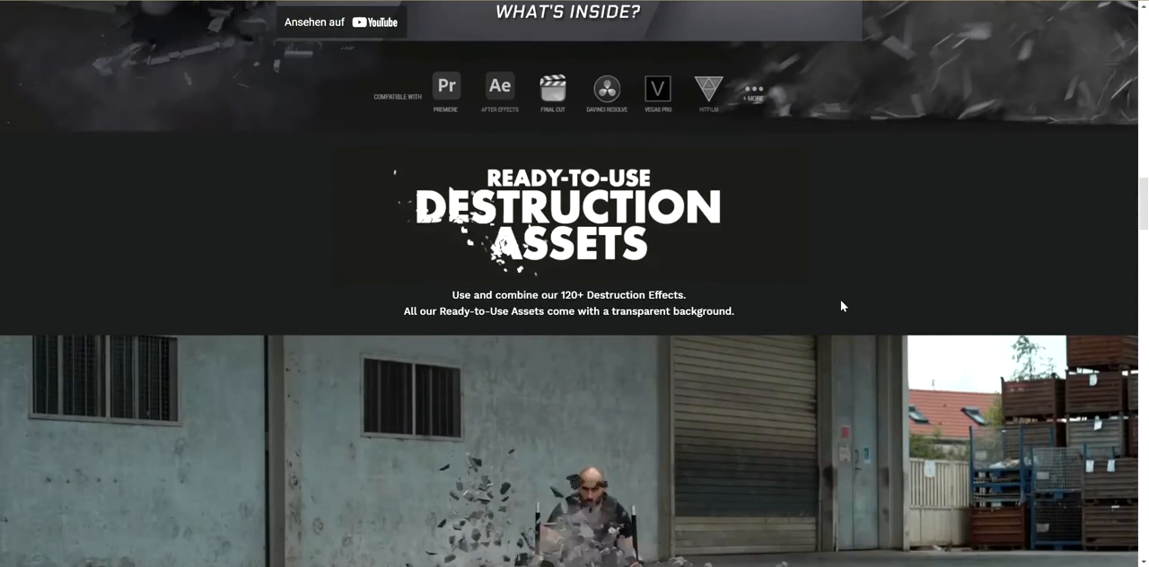
pyautogui.scroll(-1, 841, 305)
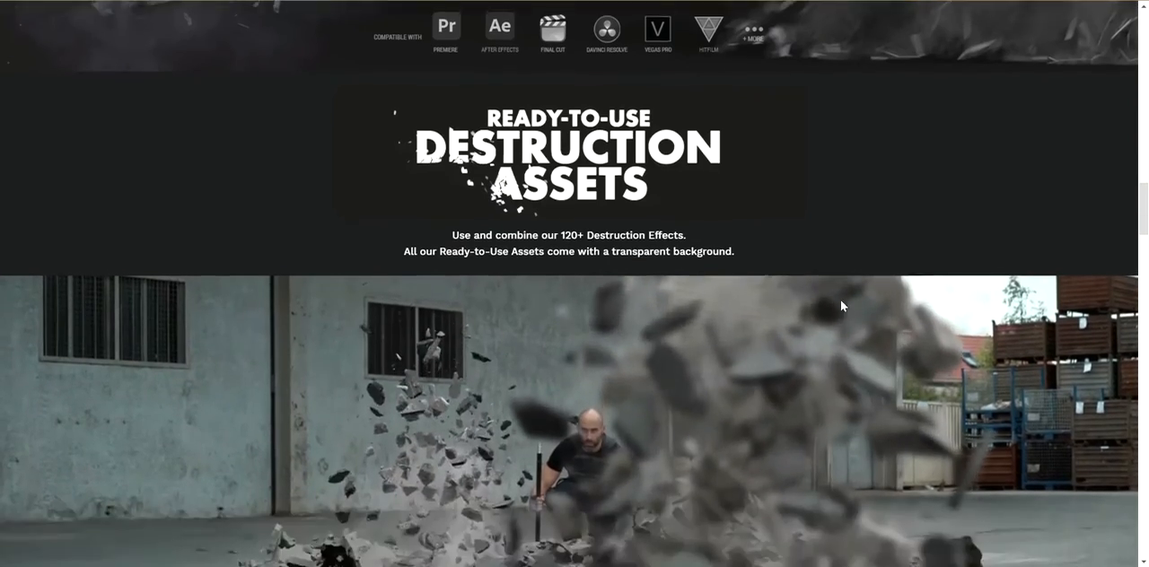
pyautogui.scroll(-4, 841, 305)
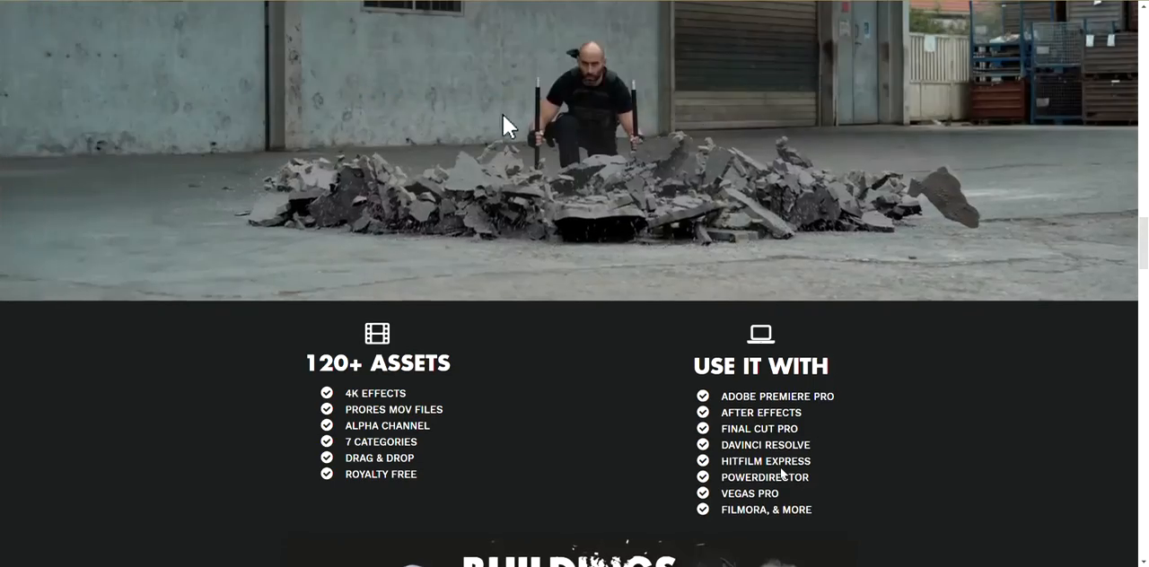
# - Examine the Buildings, Vehicles, Debris categories, the trailer section and the DESTRUCTION Pack's purchase offer further along the page
pyautogui.scroll(-3, 782, 473)
pyautogui.scroll(-1, 782, 475)
pyautogui.scroll(-3, 780, 473)
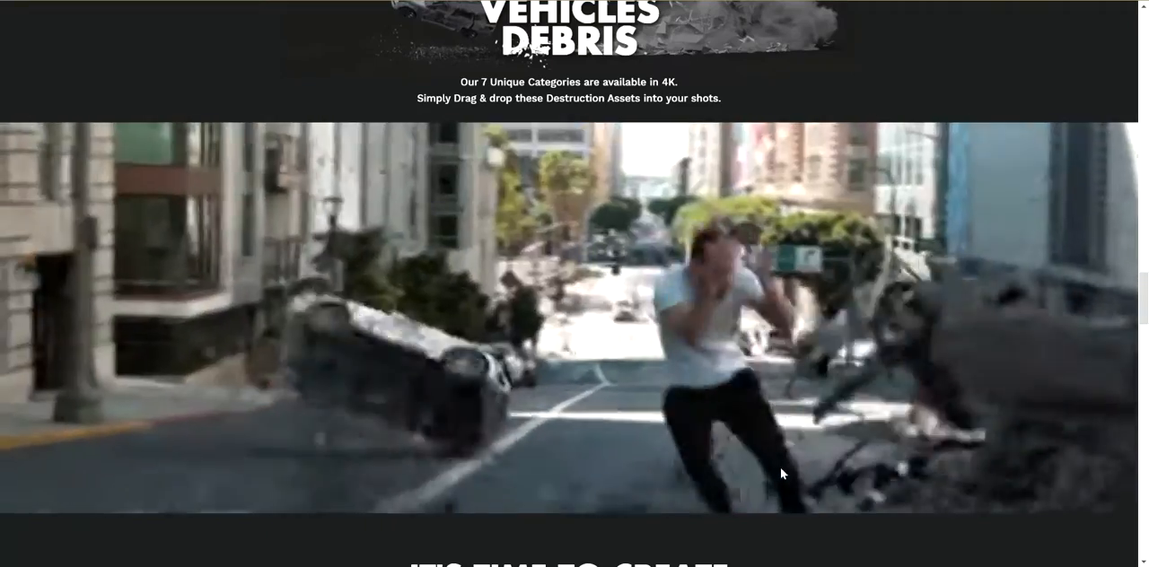
pyautogui.scroll(-3, 780, 473)
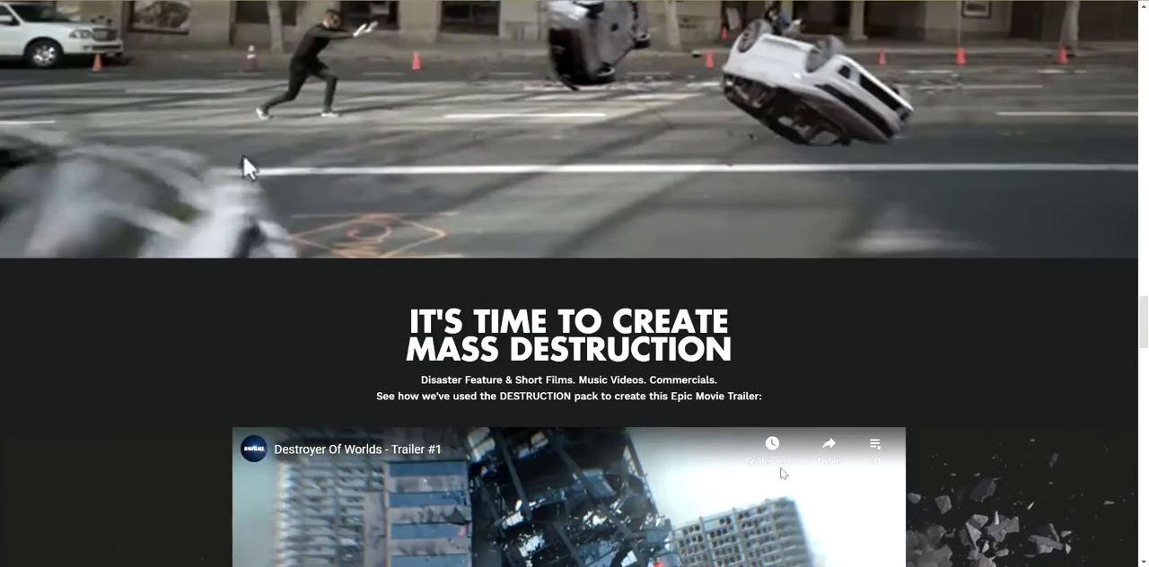
pyautogui.scroll(-8, 781, 473)
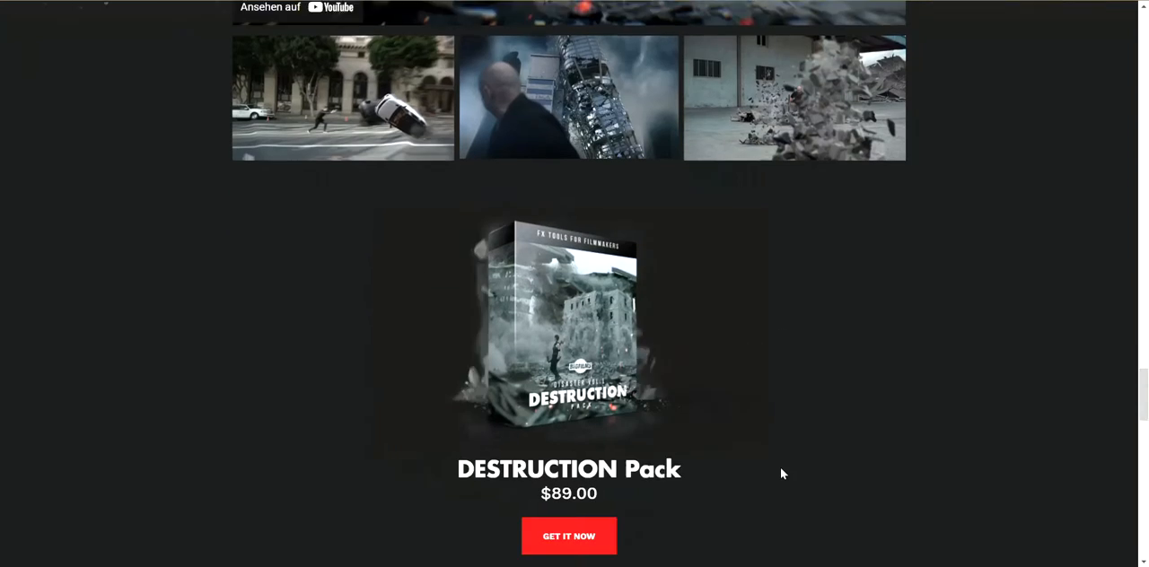
pyautogui.scroll(-1, 781, 469)
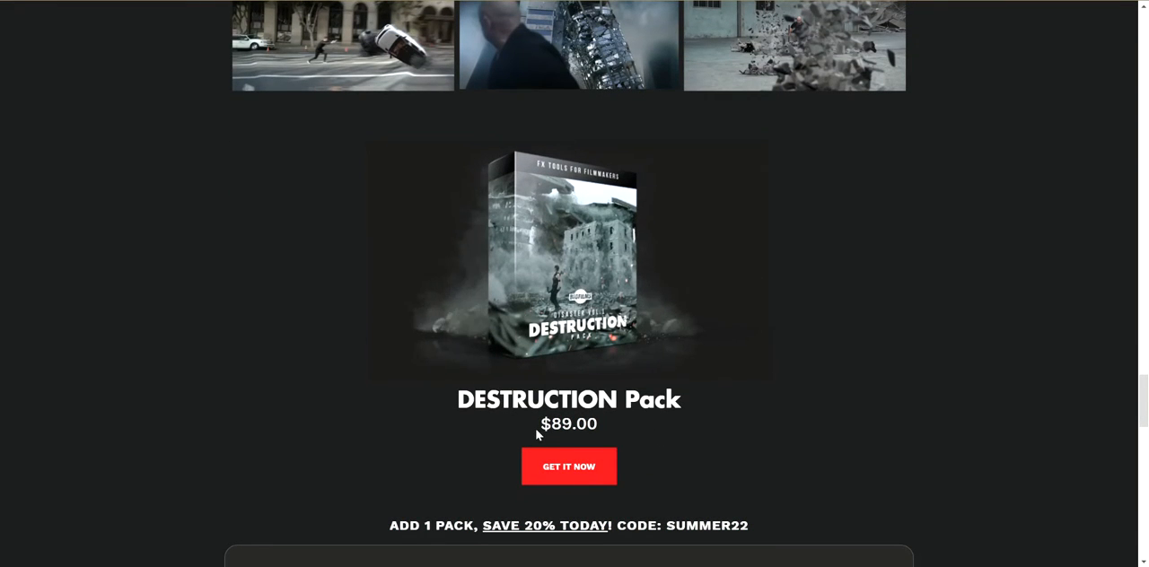
pyautogui.scroll(-7, 702, 420)
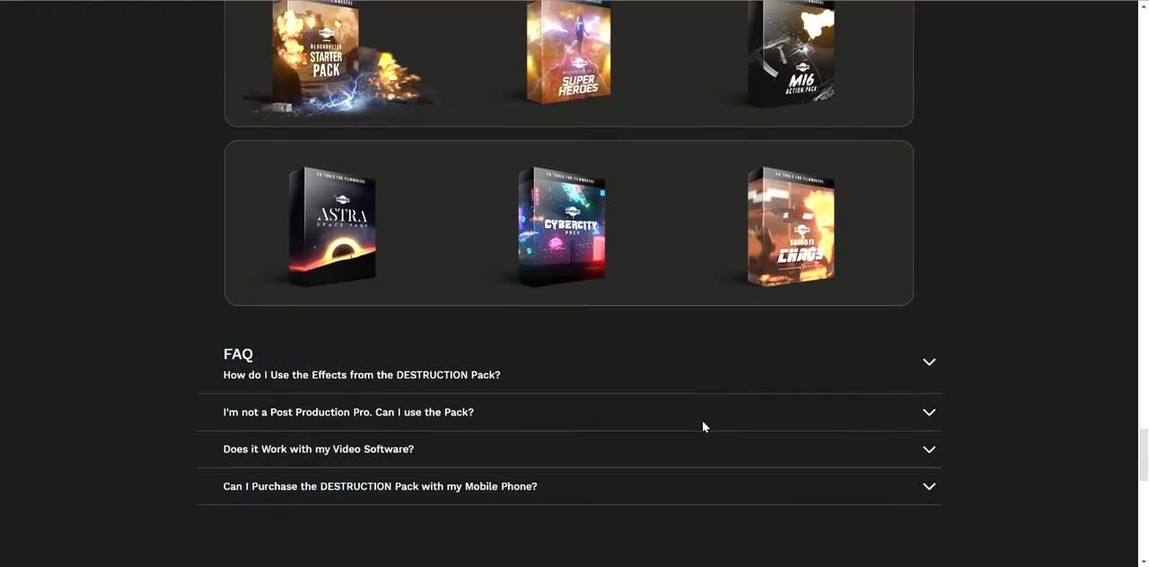
# - Look over the add-on packs, FAQ and Instagram gallery, and return to the earlier sections of the product page
pyautogui.scroll(1, 703, 427)
pyautogui.scroll(-1, 713, 446)
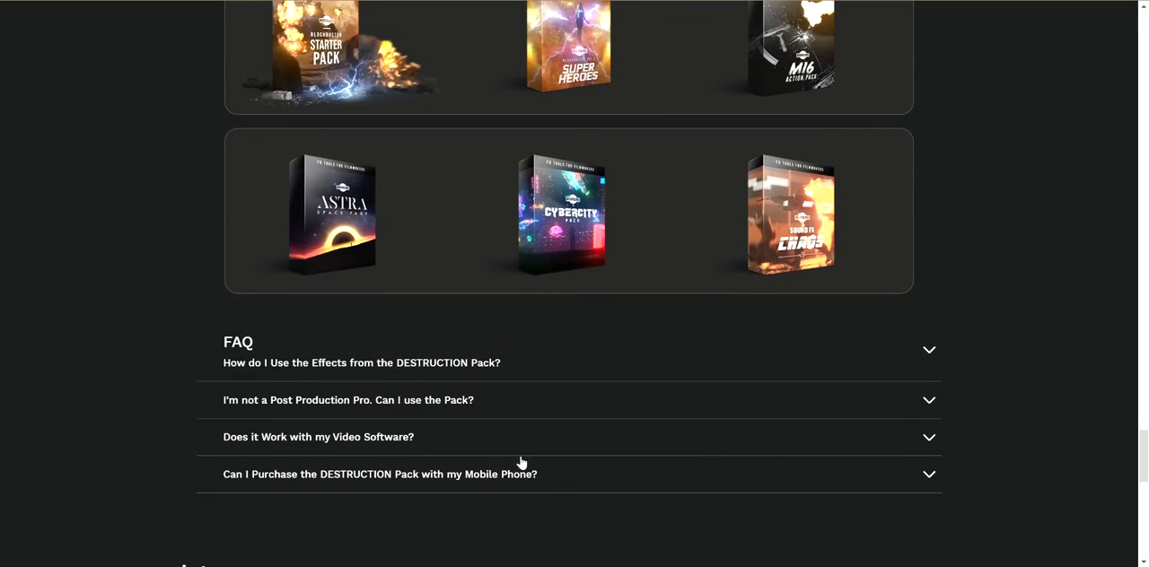
pyautogui.scroll(2, 572, 530)
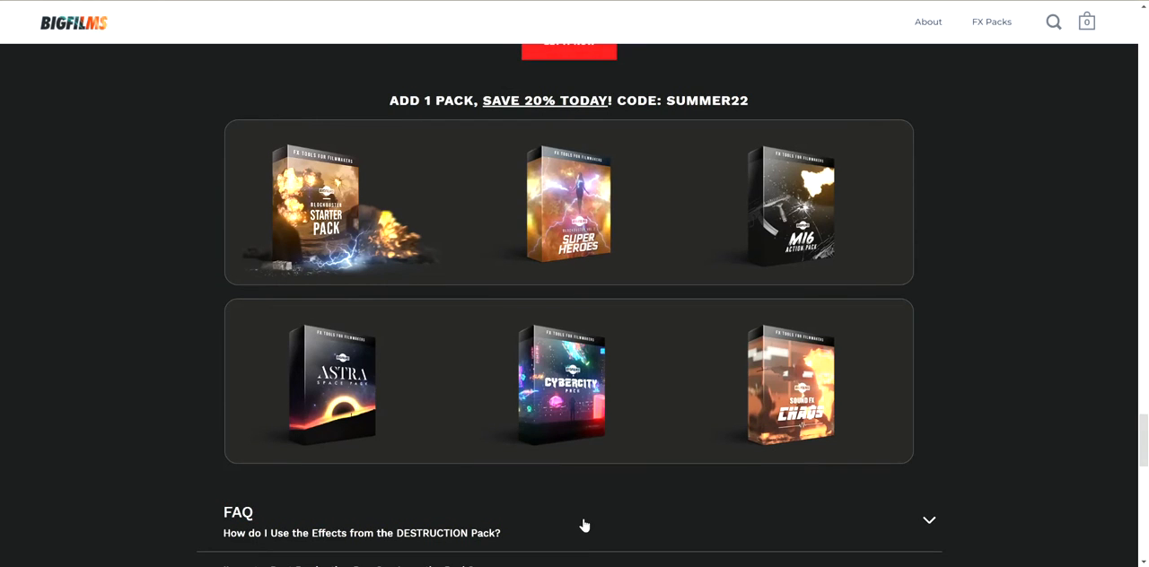
pyautogui.scroll(-6, 589, 519)
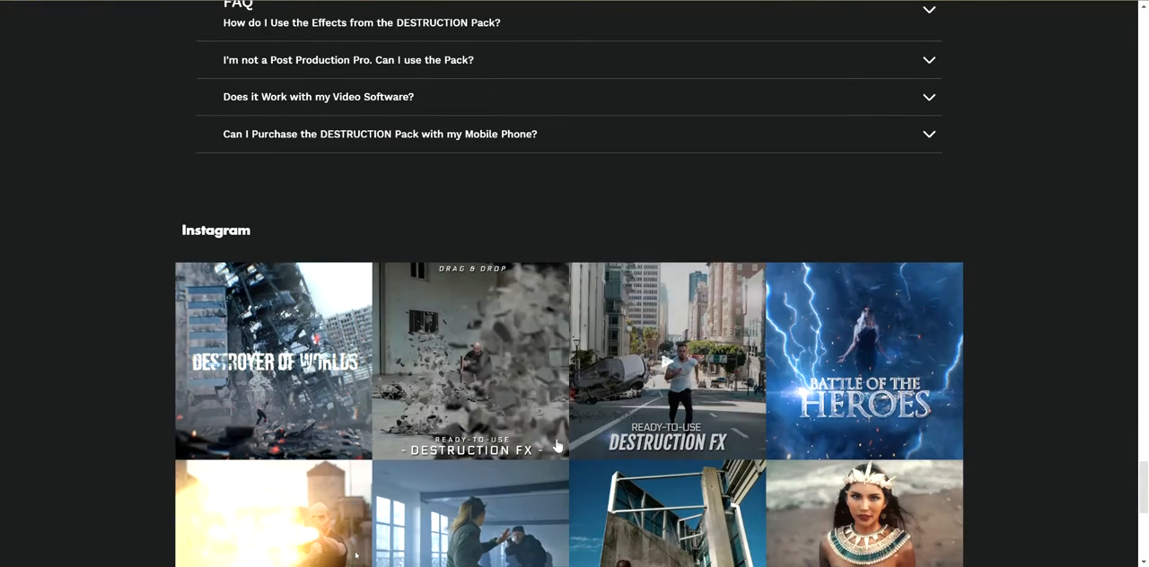
pyautogui.scroll(-2, 536, 421)
pyautogui.scroll(-2, 536, 421)
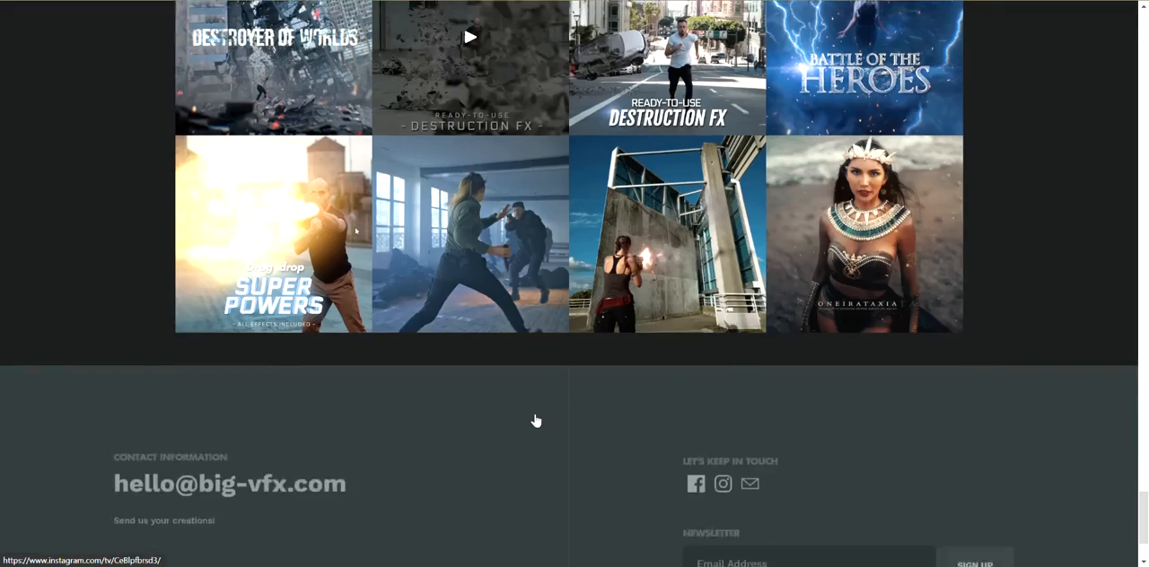
pyautogui.scroll(4, 536, 421)
pyautogui.scroll(20, 536, 421)
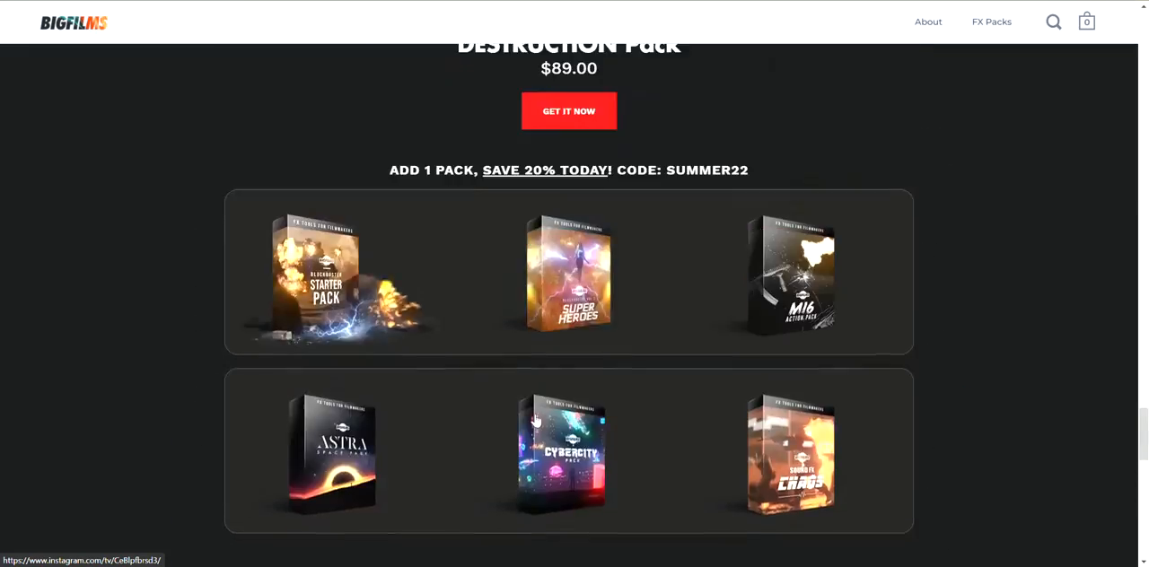
pyautogui.scroll(12, 536, 421)
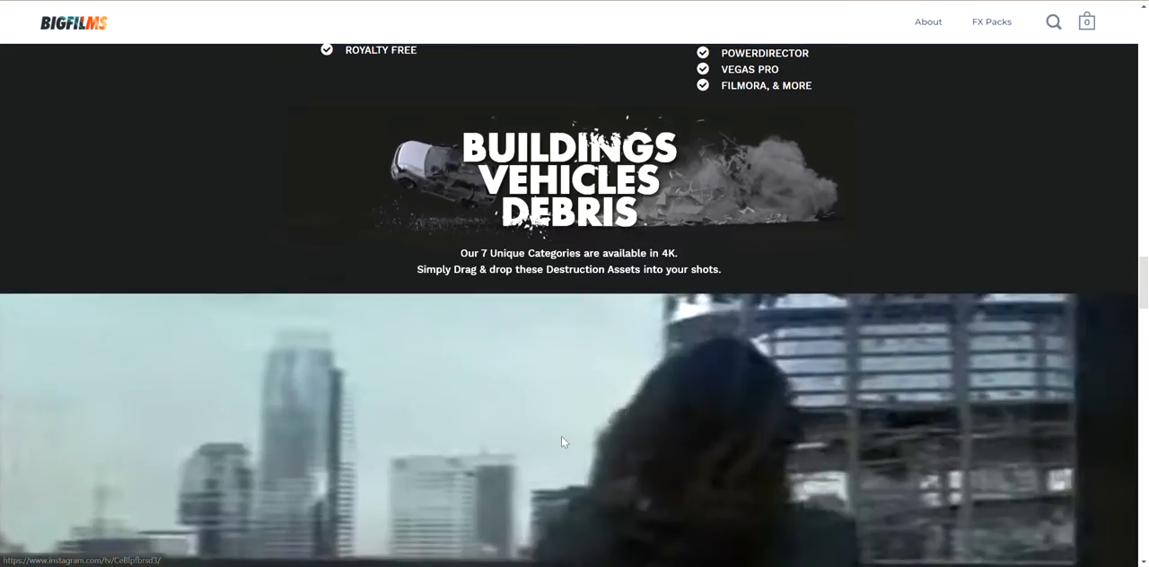
pyautogui.scroll(3, 561, 436)
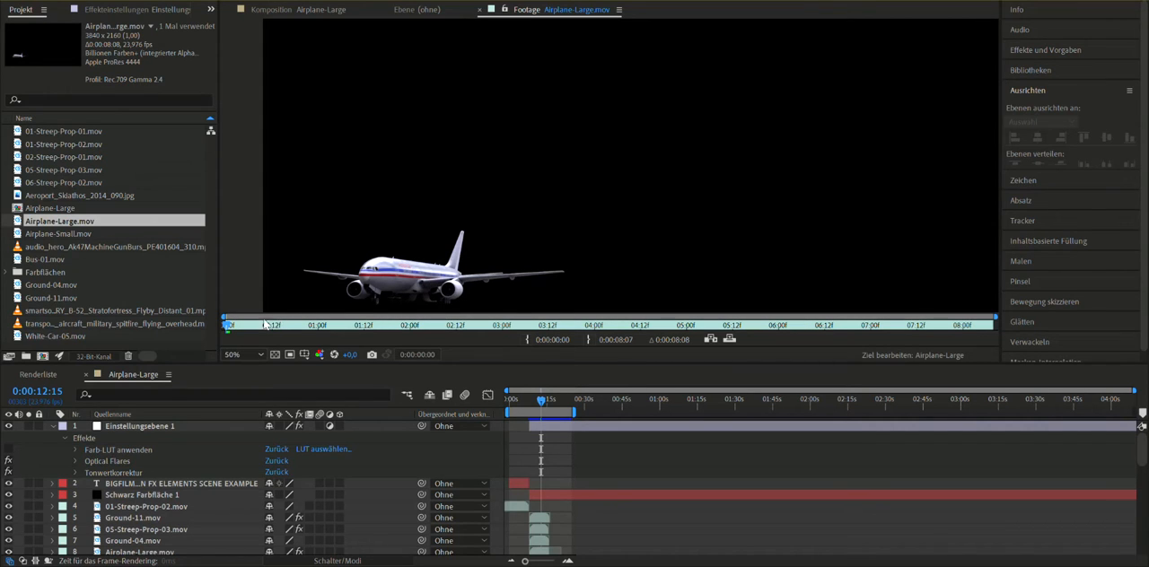
# - Scrub back and forth through the Airplane-Large.mov footage, reframing the view to inspect the airplane's flight and breakup
pyautogui.moveTo(258, 330); pyautogui.dragTo(734, 337)
pyautogui.moveTo(799, 206); pyautogui.dragTo(569, 248)
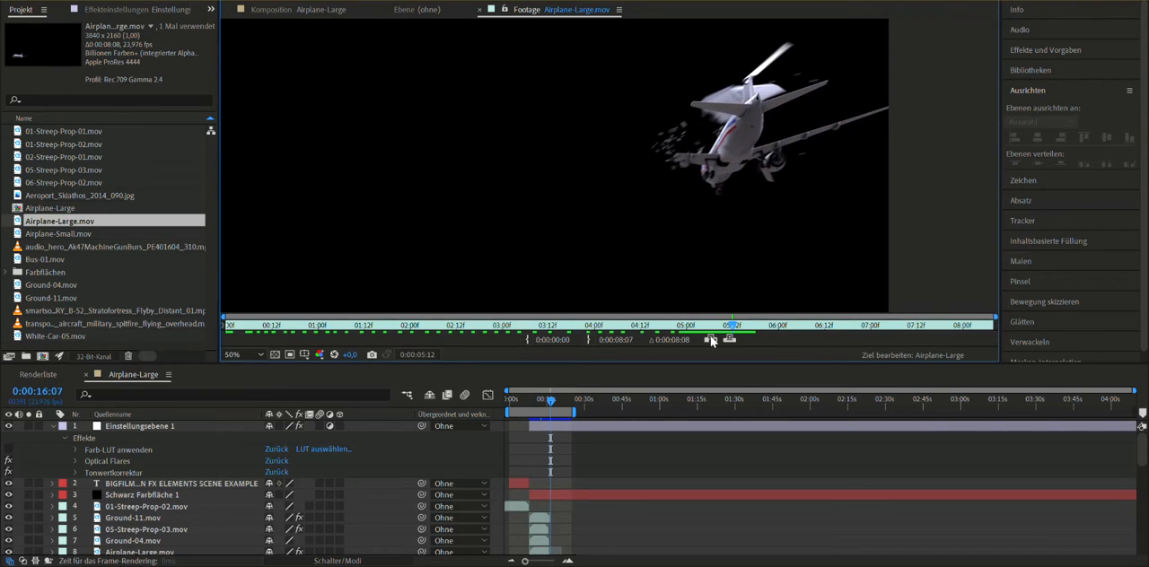
pyautogui.moveTo(733, 331); pyautogui.dragTo(542, 352)
pyautogui.moveTo(387, 169)
pyautogui.mouseDown()
pyautogui.moveTo(405, 146)
pyautogui.moveTo(579, 68)
pyautogui.mouseUp()
pyautogui.moveTo(454, 243); pyautogui.dragTo(502, 252)
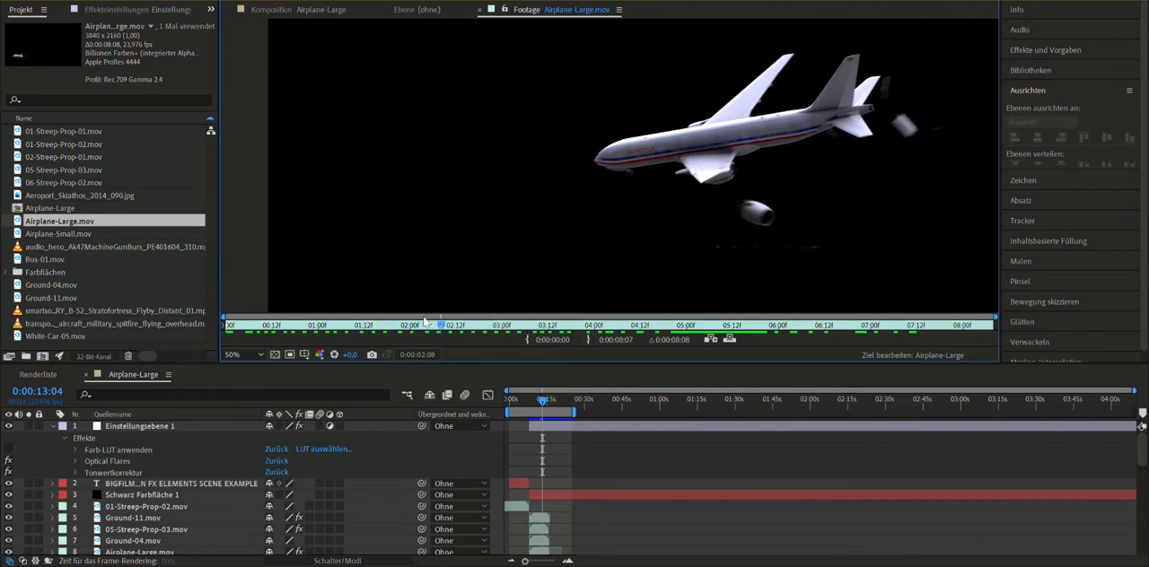
pyautogui.moveTo(425, 321); pyautogui.dragTo(220, 330)
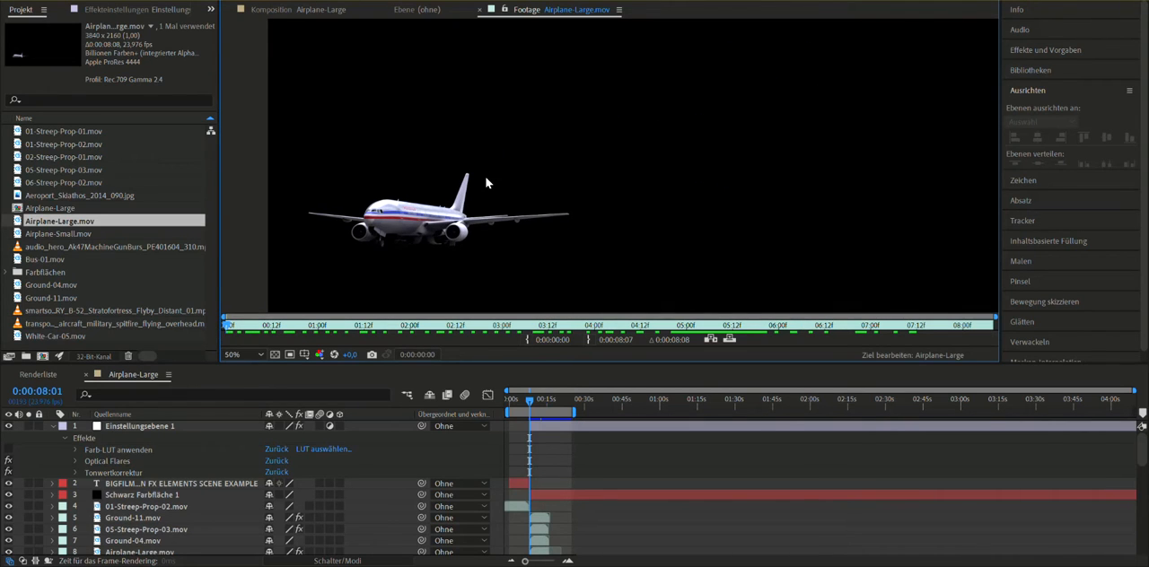
pyautogui.moveTo(491, 196); pyautogui.dragTo(505, 175)
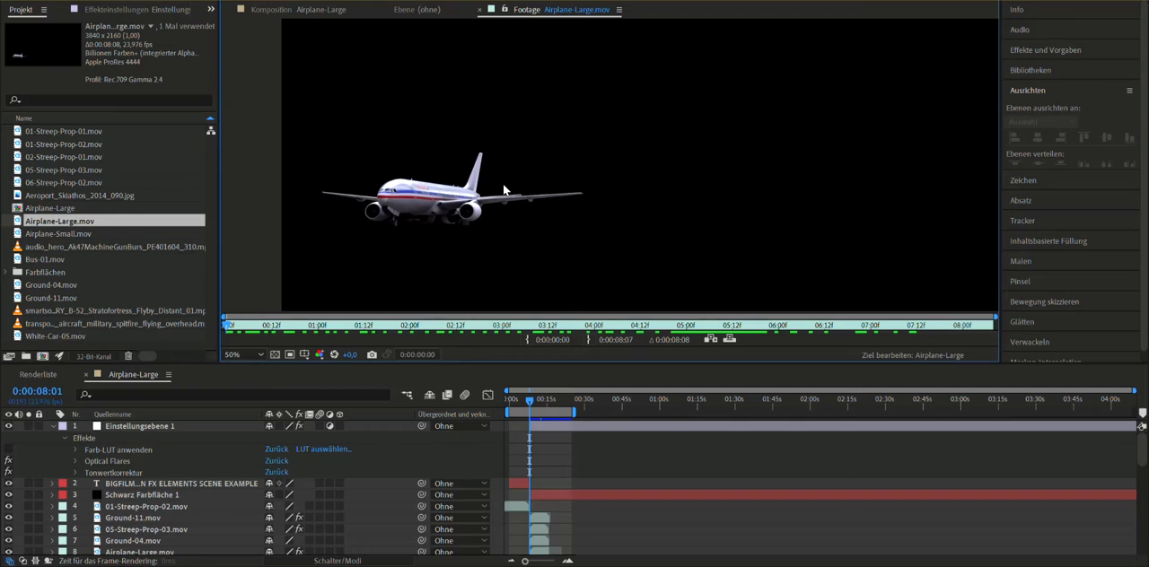
# - Open the Airplane-Small.mov footage and scrub through it to inspect the small plane's animation
pyautogui.doubleClick(125, 234)
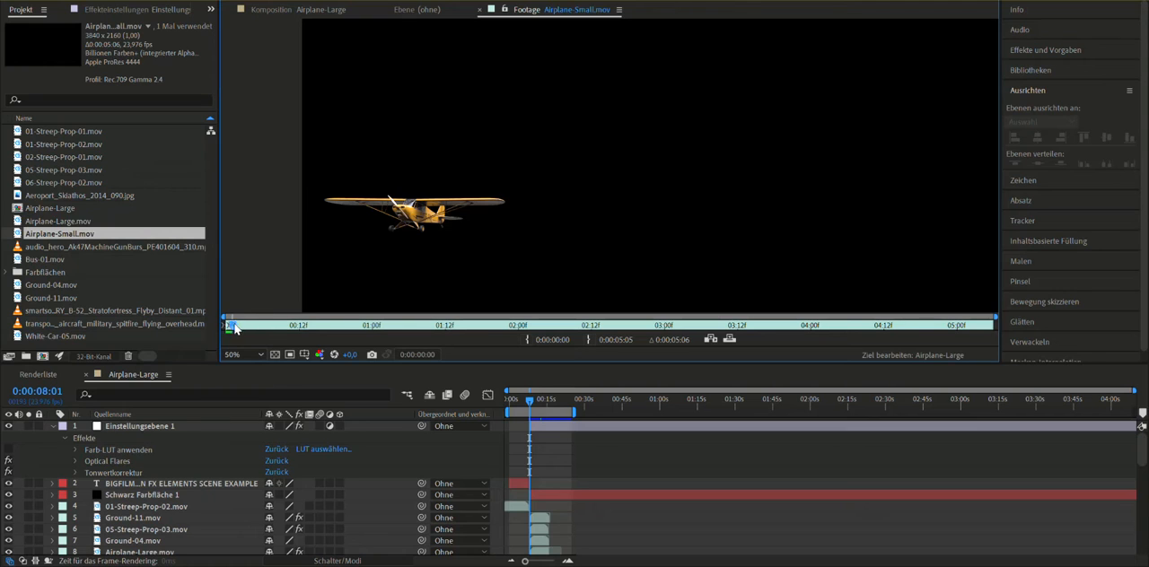
pyautogui.moveTo(370, 332); pyautogui.dragTo(827, 342)
pyautogui.moveTo(732, 347); pyautogui.dragTo(643, 348)
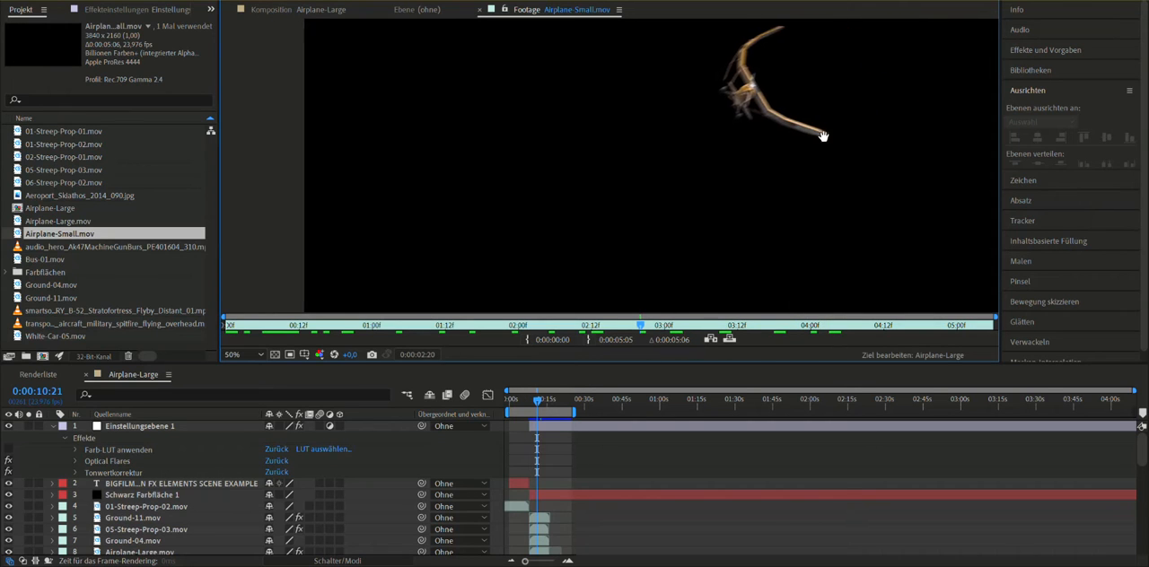
pyautogui.scroll(-3, 684, 206)
pyautogui.scroll(1, 684, 206)
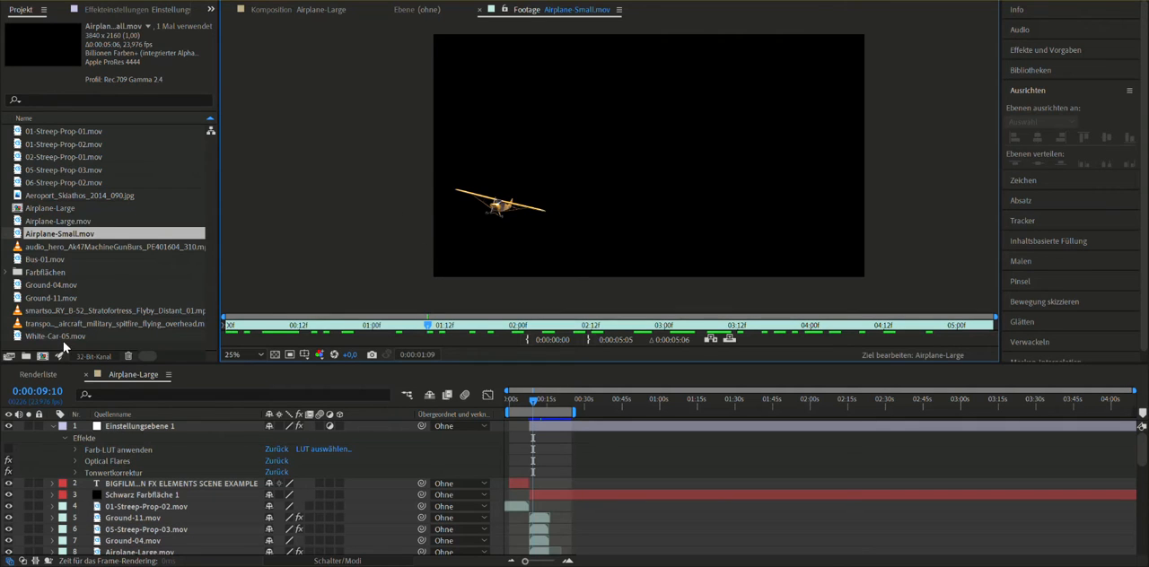
# - Open the 05-Streep-Prop-03.mov footage and scrub through the falling Do Not Enter sign
pyautogui.doubleClick(84, 171)
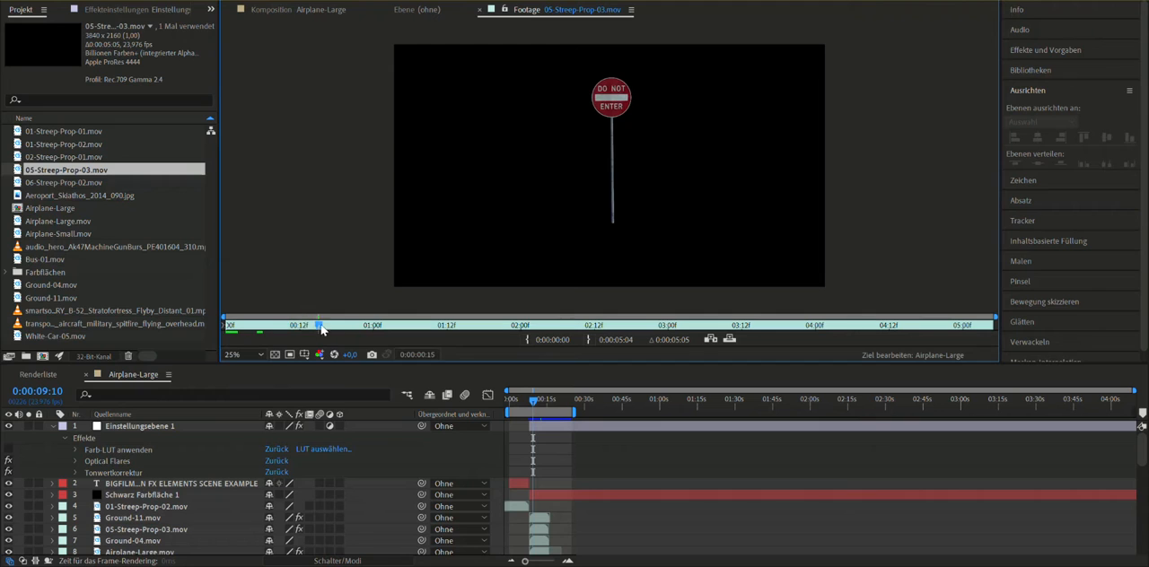
pyautogui.moveTo(612, 344); pyautogui.dragTo(891, 328)
pyautogui.moveTo(563, 342); pyautogui.dragTo(777, 329)
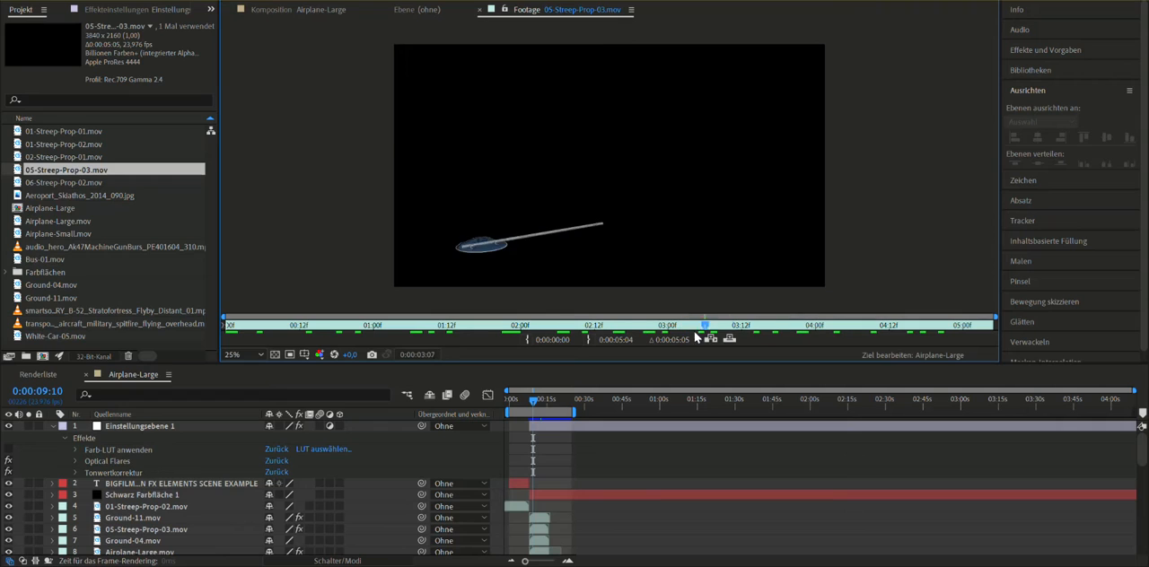
pyautogui.moveTo(434, 333); pyautogui.dragTo(342, 330)
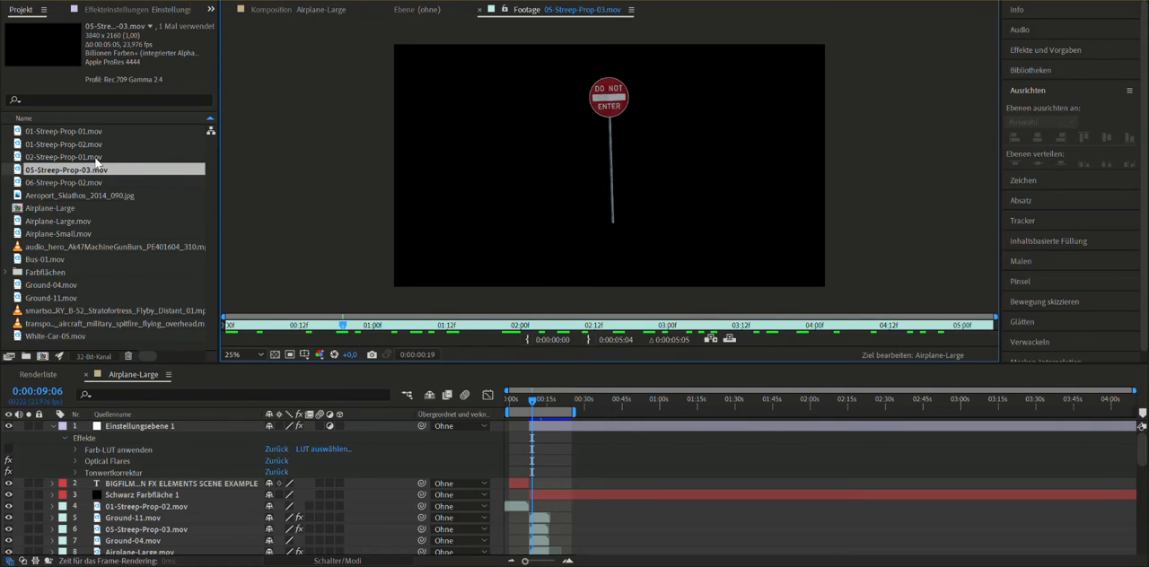
# - Open the 02-Streep-Prop-01.mov footage, scrub through the collapsing billboard, and return to the Airplane-Large composition view
pyautogui.doubleClick(95, 158)
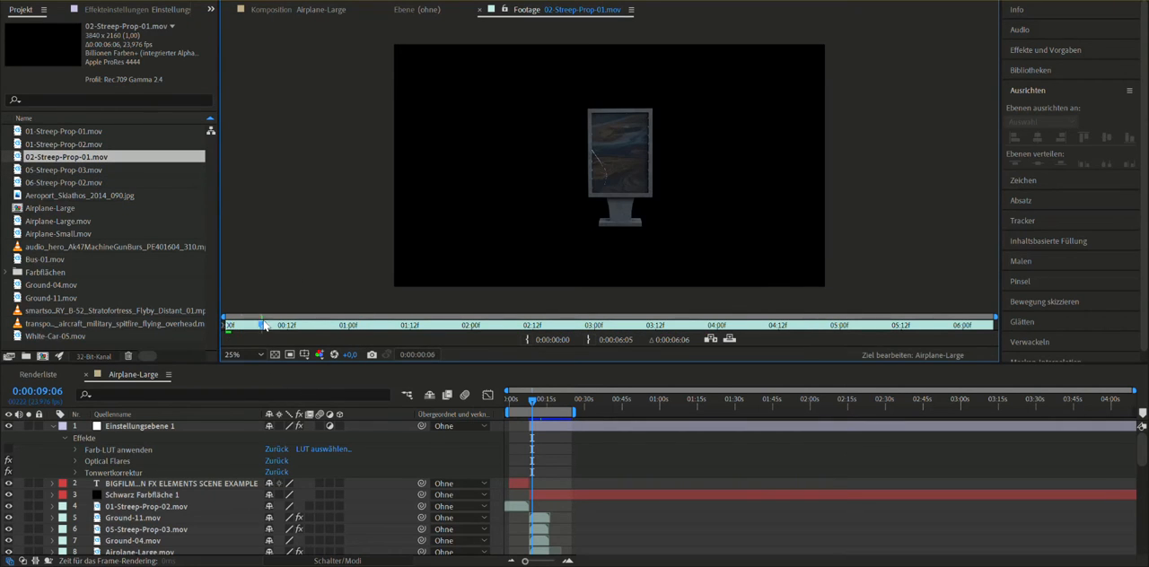
pyautogui.moveTo(430, 324); pyautogui.dragTo(656, 335)
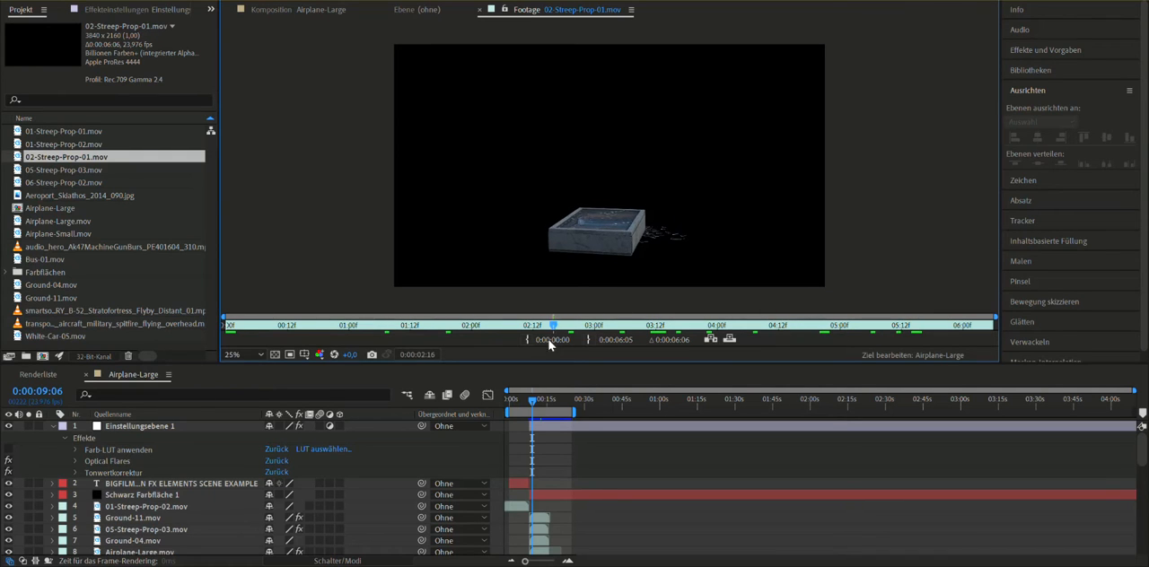
pyautogui.moveTo(395, 332); pyautogui.dragTo(263, 330)
pyautogui.moveTo(346, 334); pyautogui.dragTo(515, 319)
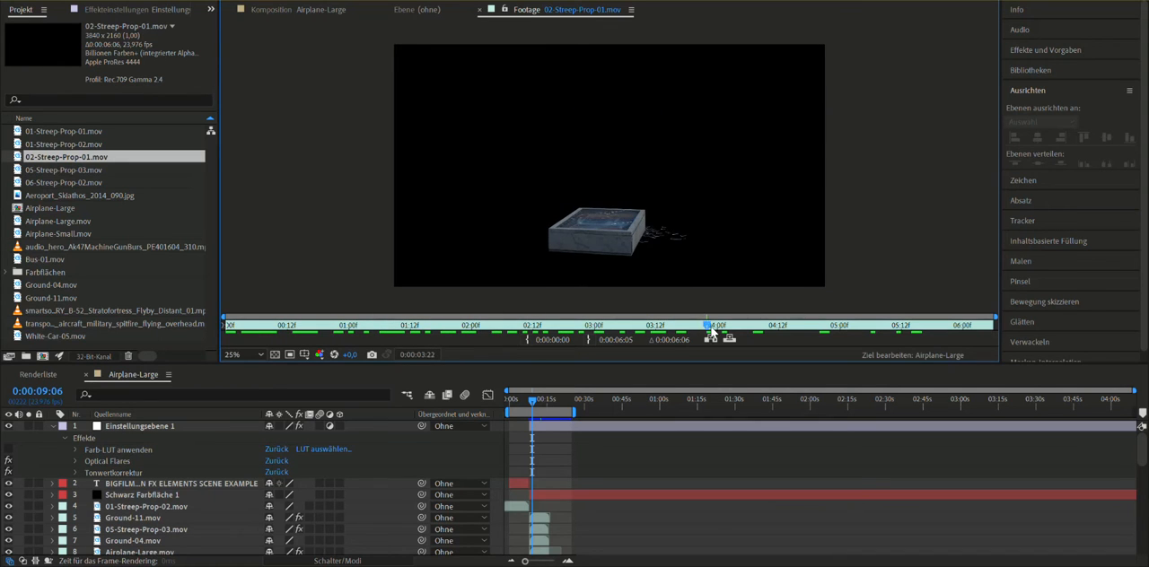
pyautogui.moveTo(632, 342); pyautogui.dragTo(539, 332)
pyautogui.moveTo(793, 335); pyautogui.dragTo(931, 336)
pyautogui.moveTo(617, 330); pyautogui.dragTo(348, 340)
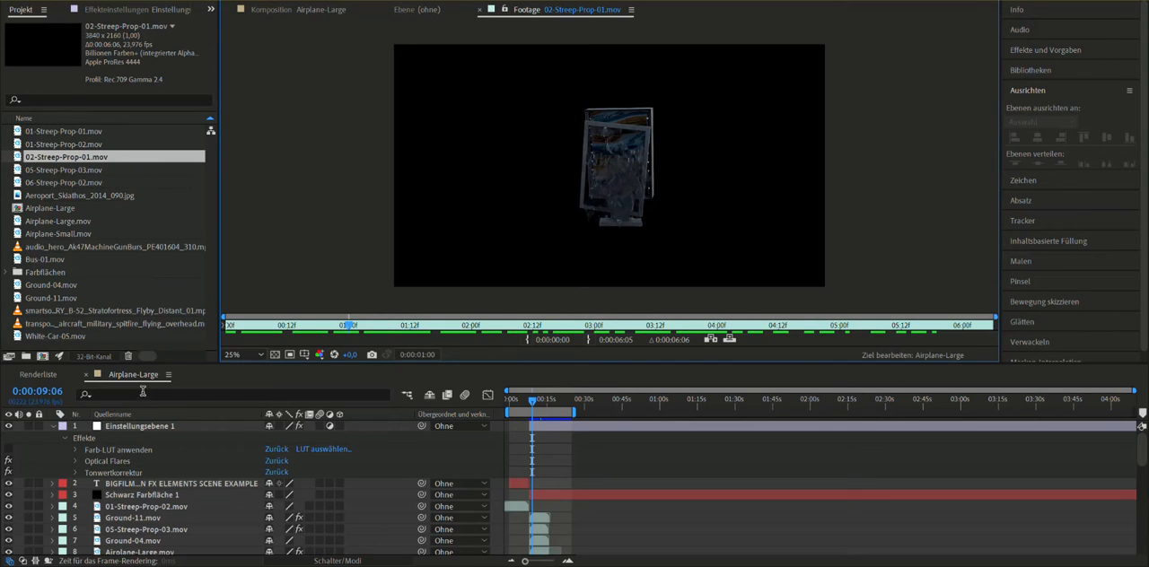
pyautogui.click(337, 11)
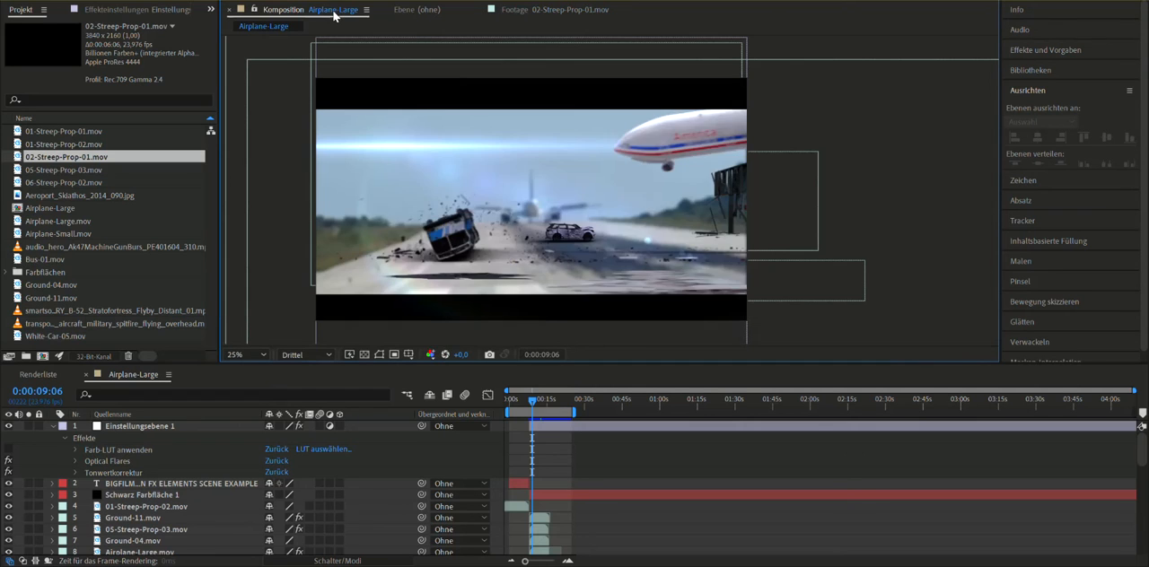
# - Return to the start of the composition, widen the project panel, and review the colour page of the project settings
pyautogui.moveTo(531, 407); pyautogui.dragTo(509, 407)
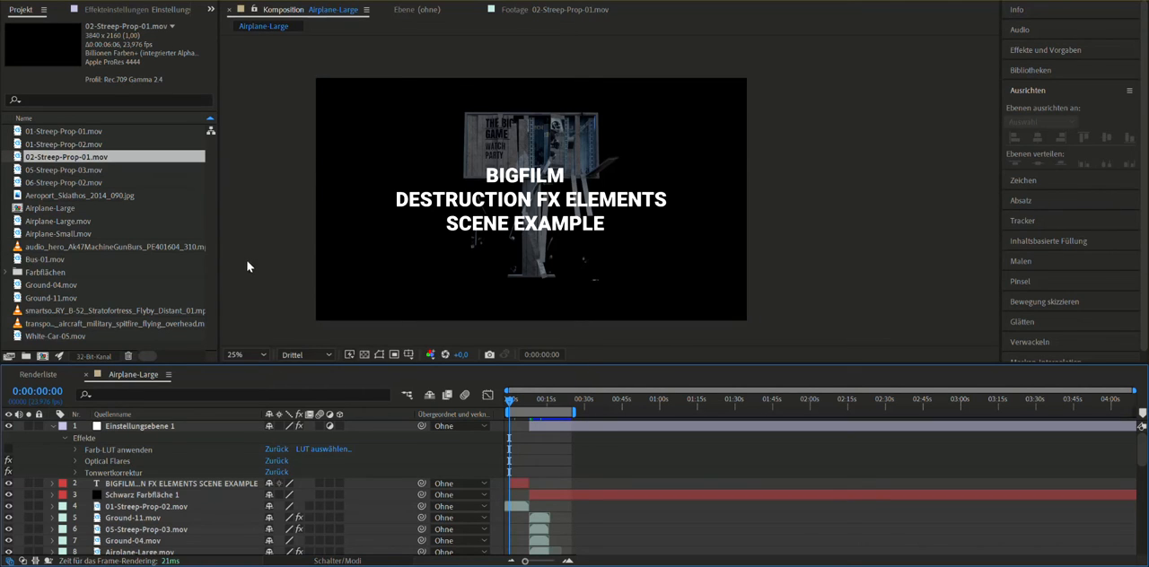
pyautogui.moveTo(220, 275); pyautogui.dragTo(325, 275)
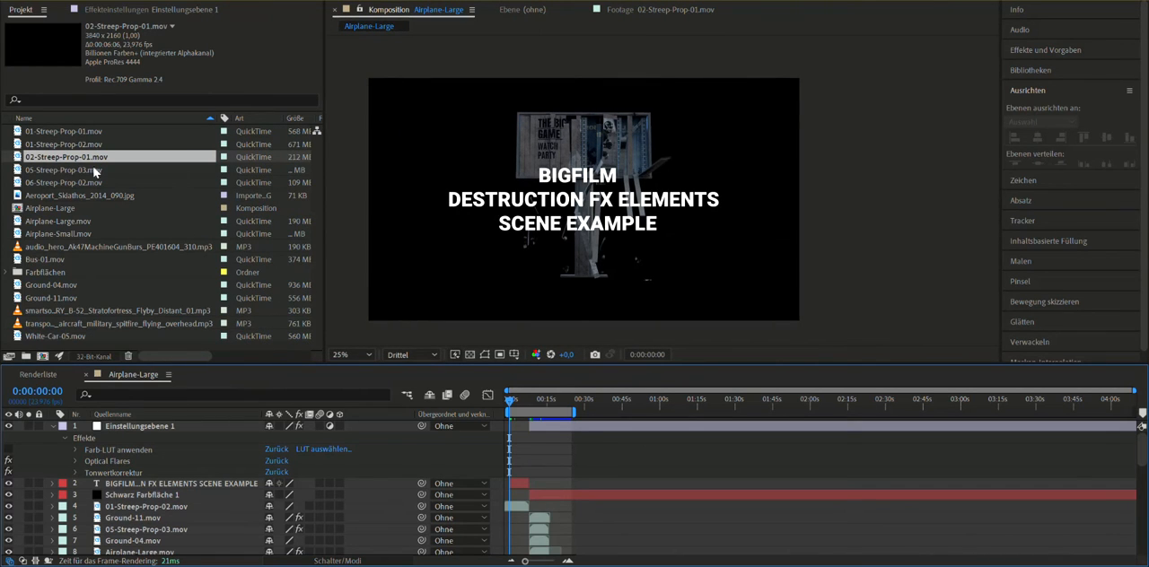
pyautogui.rightClick(28, 10)
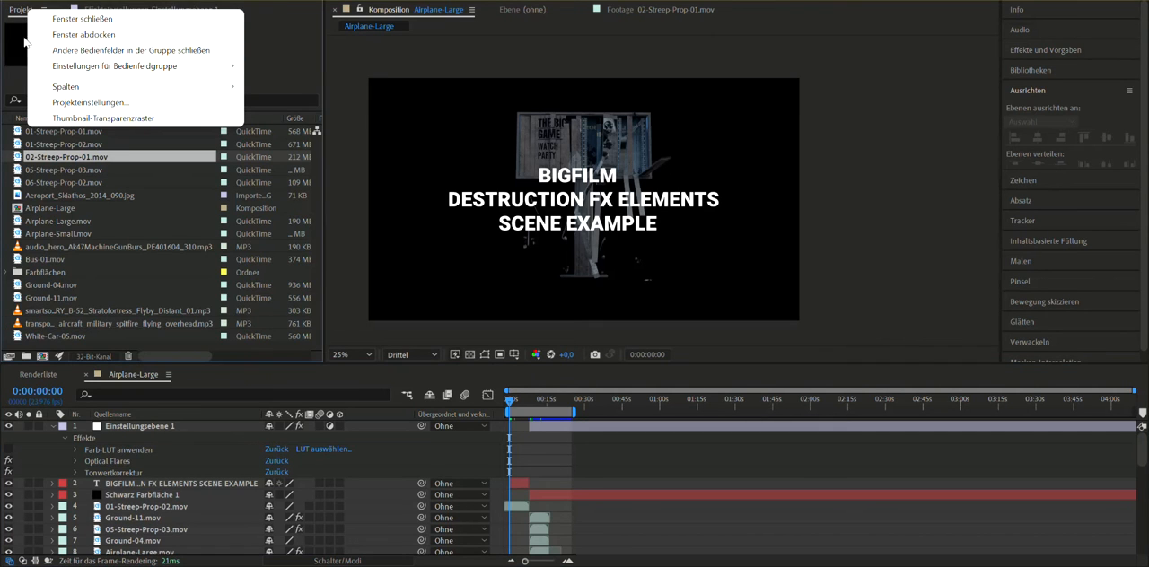
pyautogui.click(348, 128)
pyautogui.rightClick(31, 12)
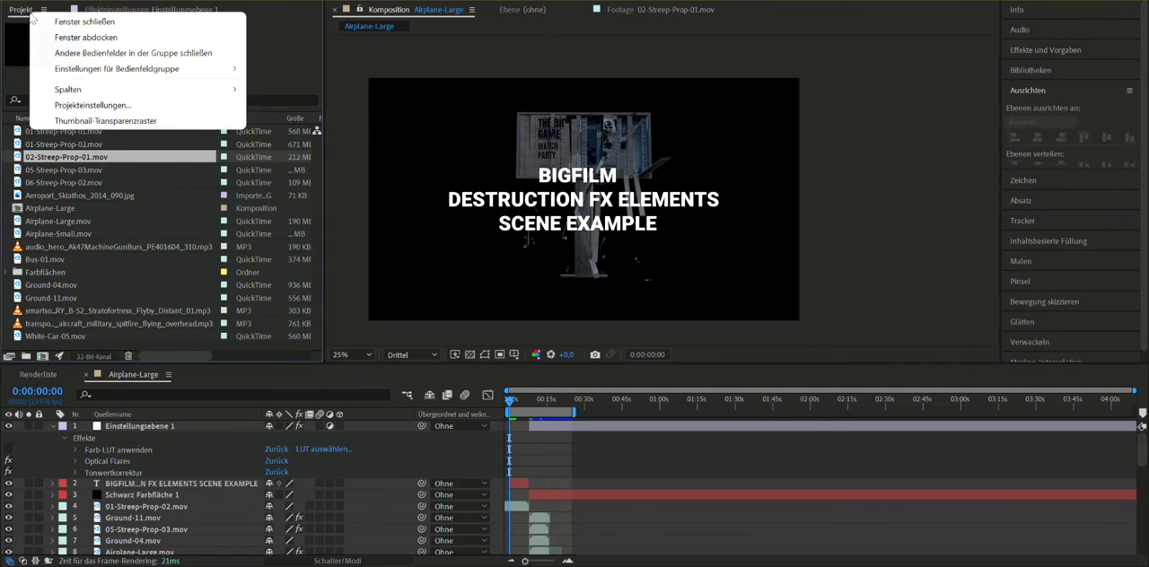
pyautogui.click(106, 106)
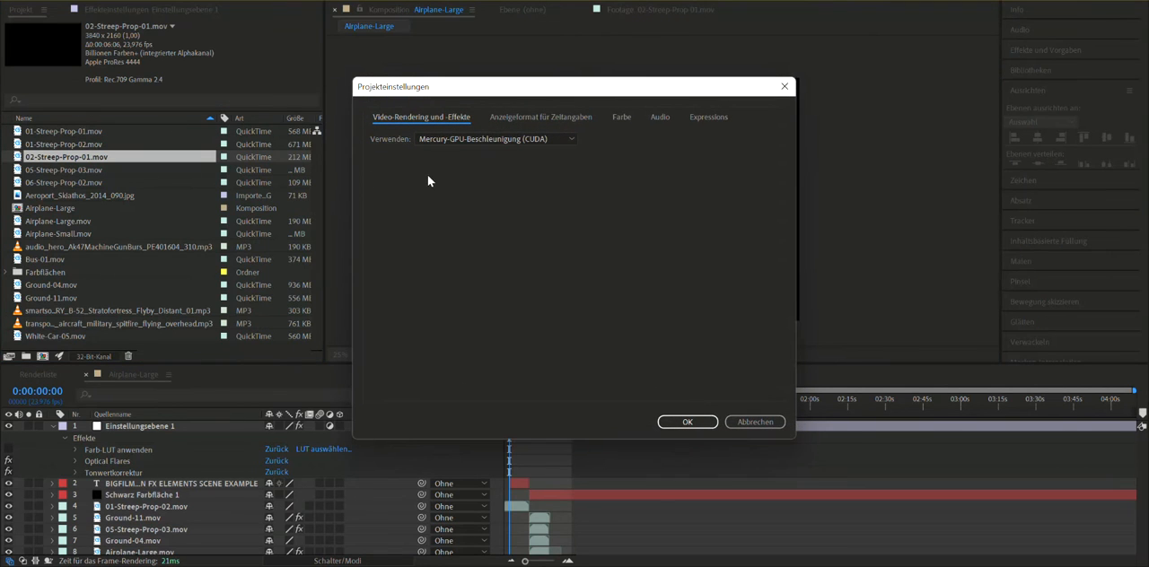
pyautogui.click(621, 118)
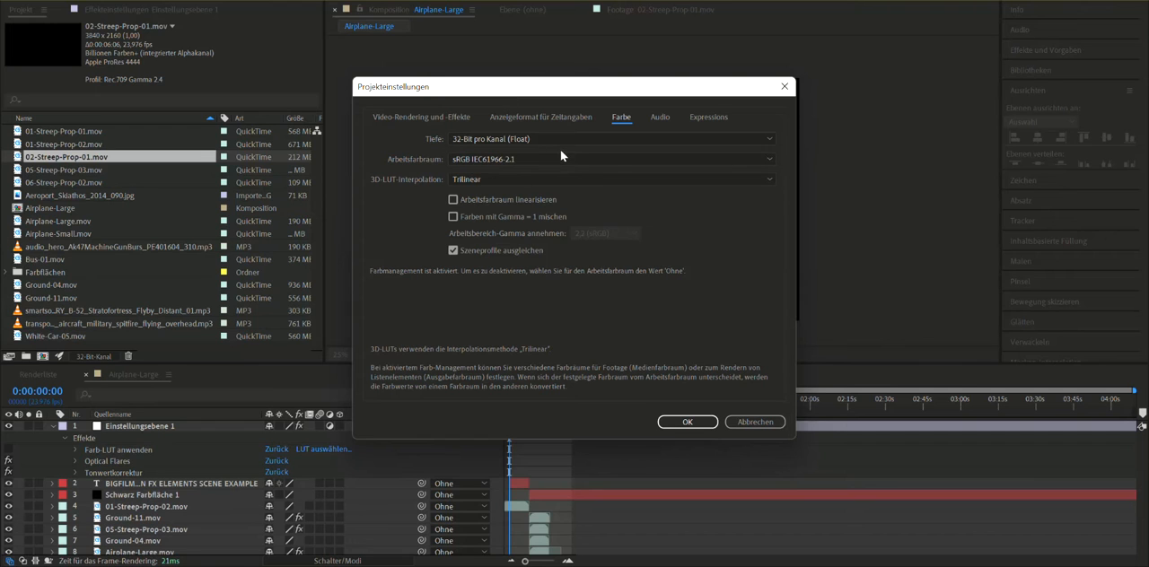
pyautogui.click(697, 428)
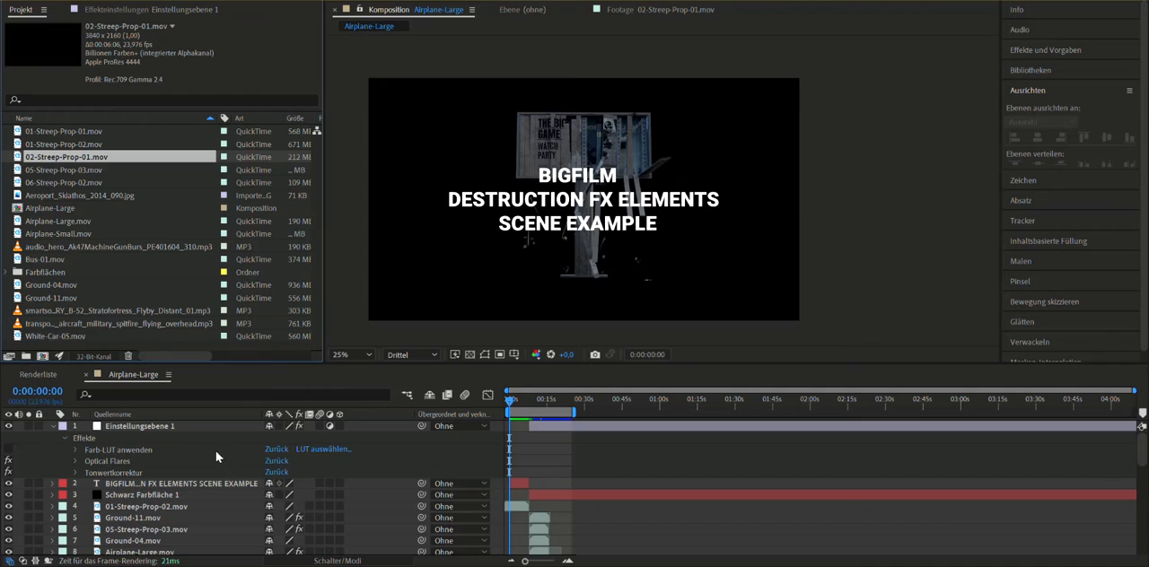
# - Preview the Airplane-Large composition and scrub through the airplane's pass over the runway
pyautogui.scroll(-2, 192, 480)
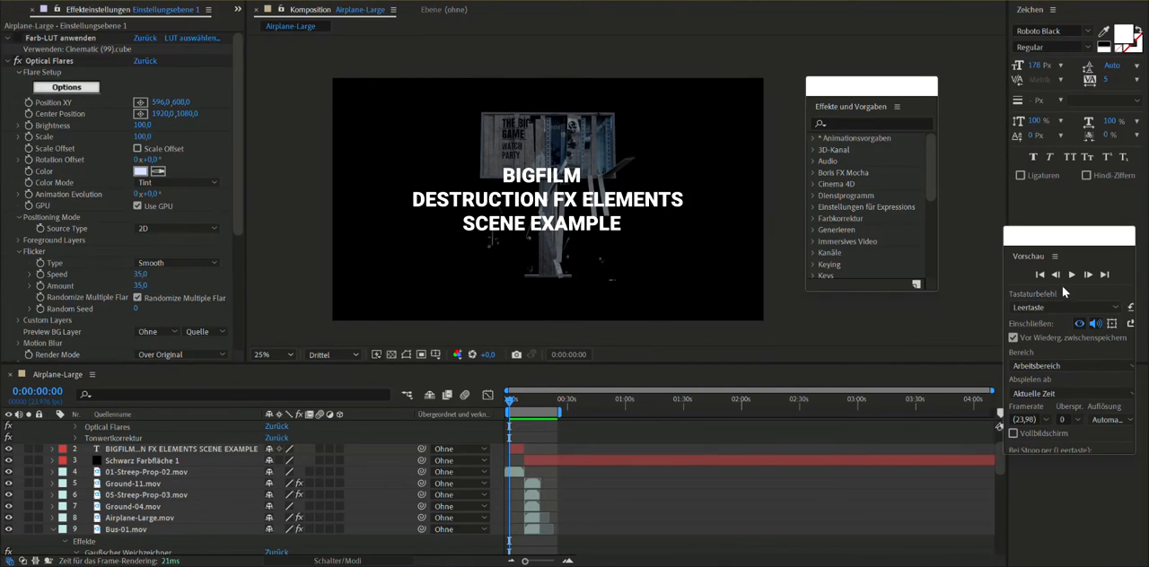
pyautogui.click(1072, 274)
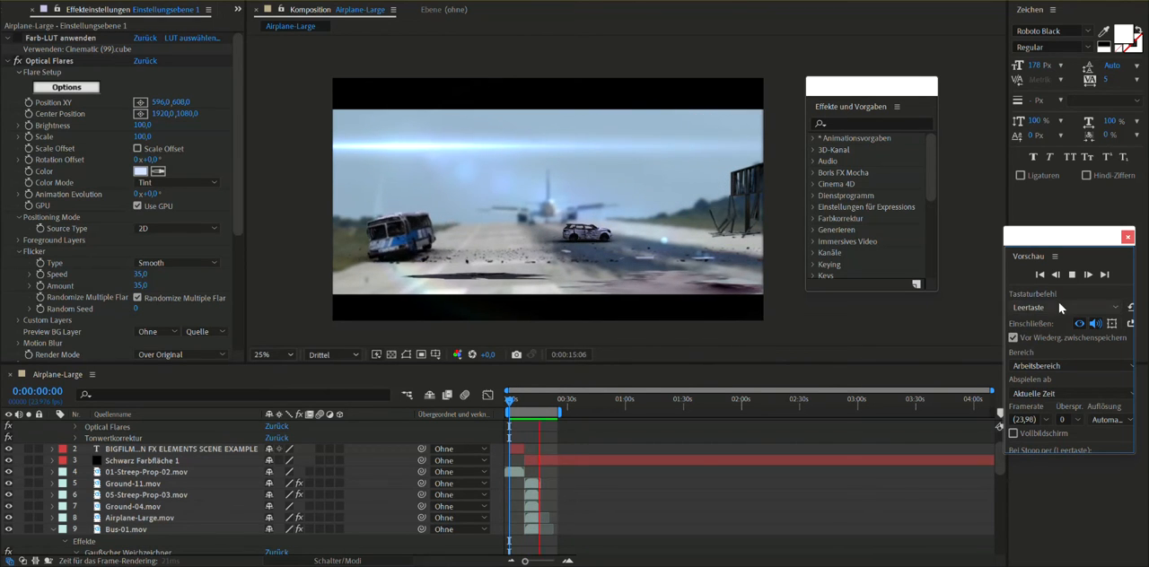
pyautogui.press('space')
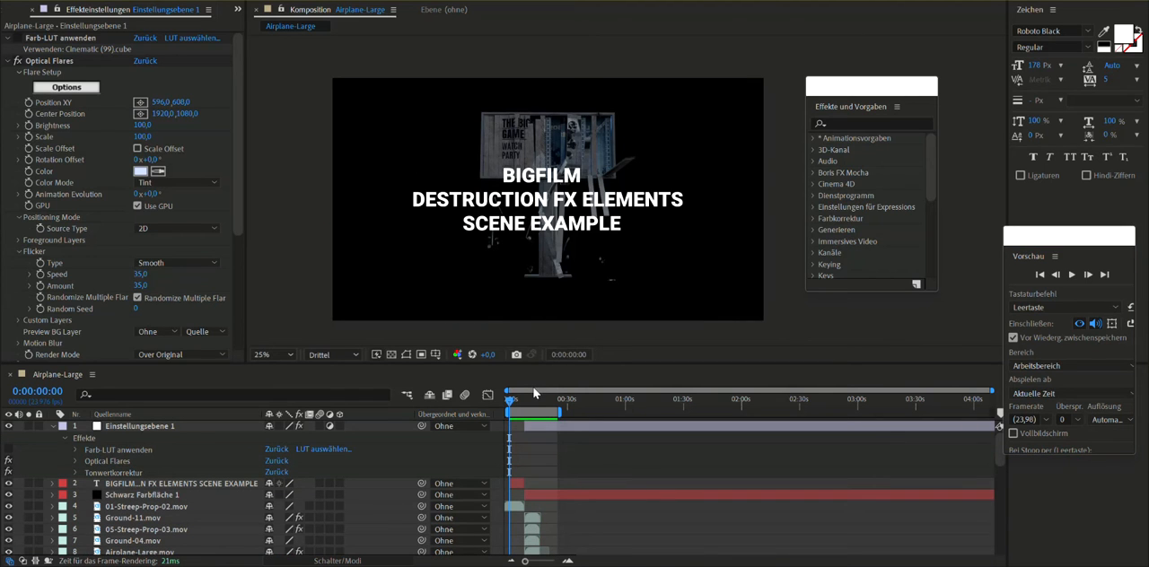
pyautogui.moveTo(519, 405); pyautogui.dragTo(534, 403)
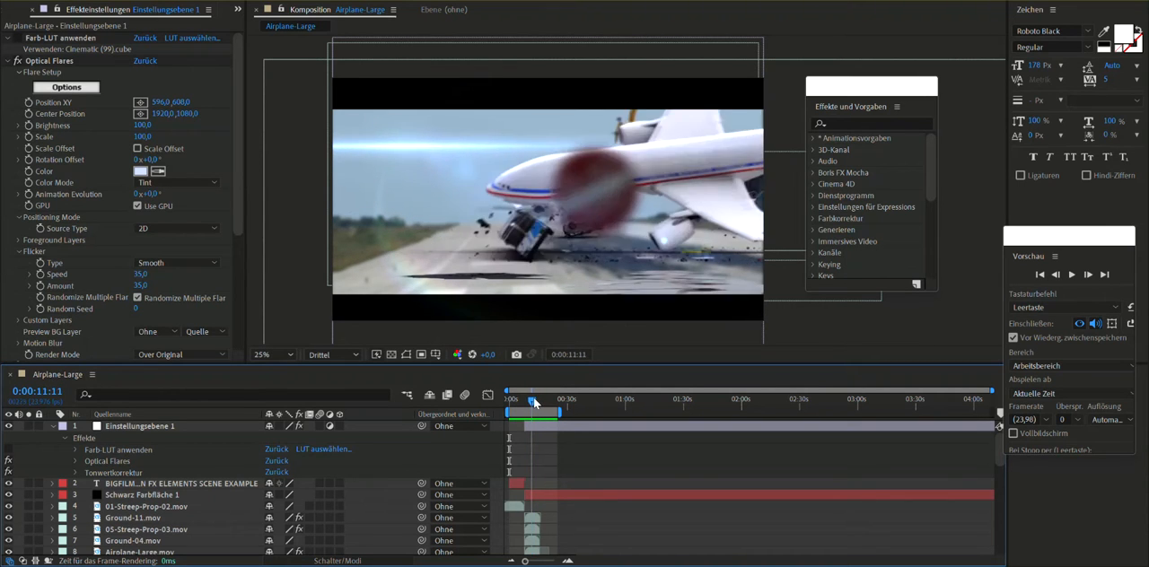
pyautogui.moveTo(537, 403); pyautogui.dragTo(534, 408)
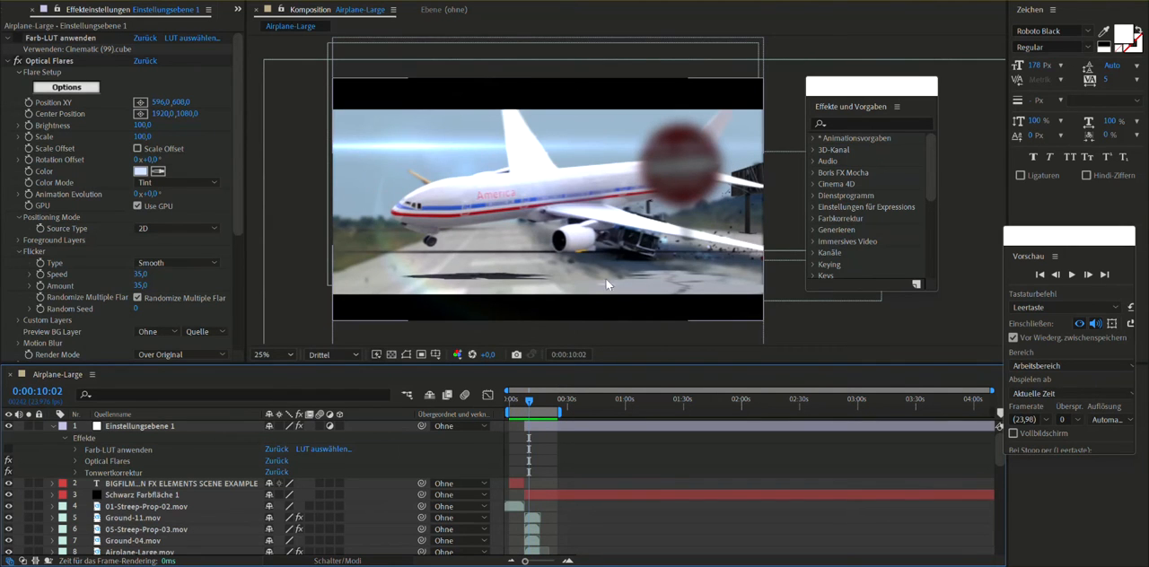
pyautogui.moveTo(532, 407)
pyautogui.mouseDown()
pyautogui.moveTo(521, 413)
pyautogui.moveTo(532, 415)
pyautogui.mouseUp()
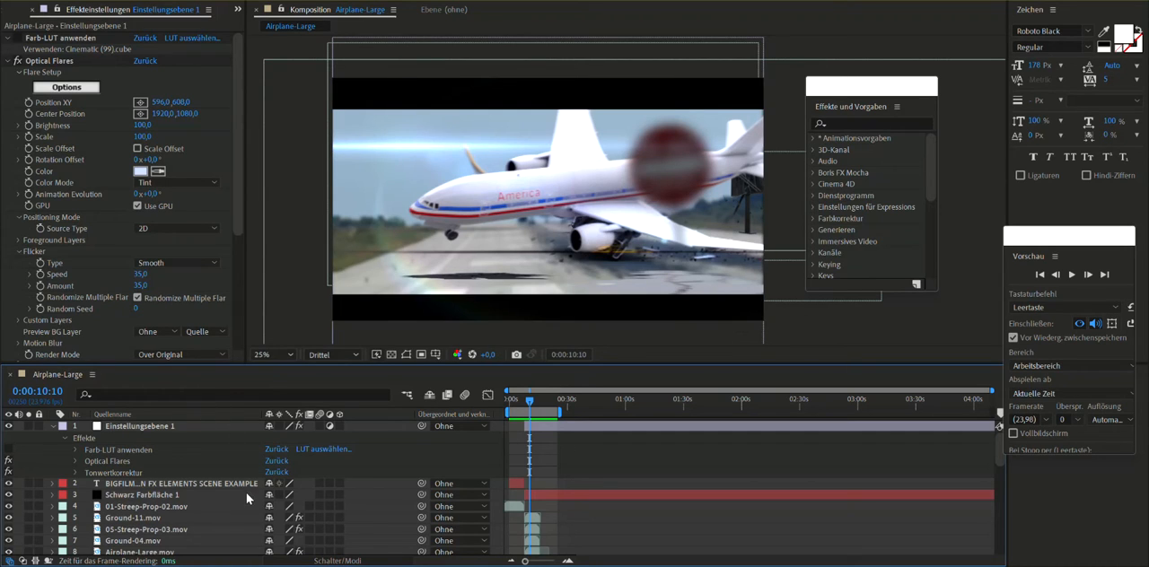
# - Solo the 01-Streep-Prop-02.mov layer, preview the billboard from the start, and turn its solo off
pyautogui.click(171, 508)
pyautogui.click(28, 508)
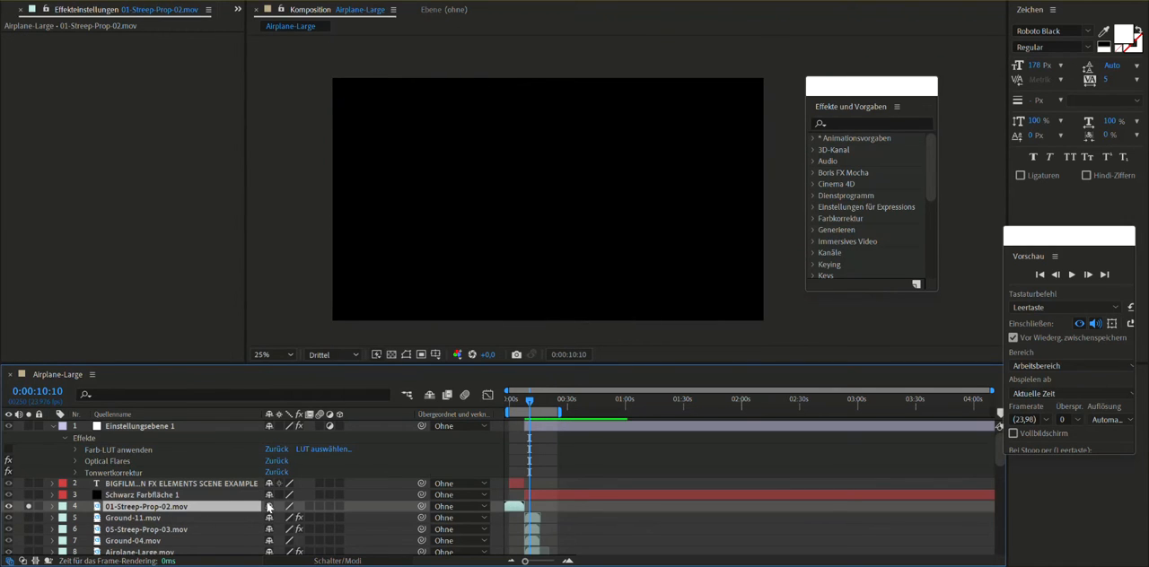
pyautogui.moveTo(530, 403); pyautogui.dragTo(508, 412)
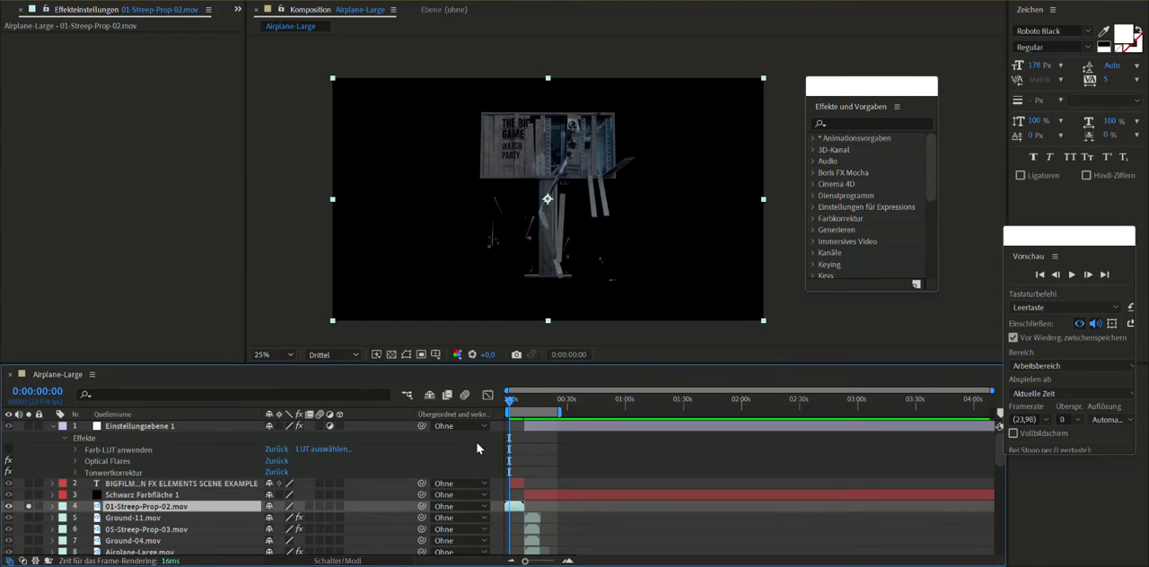
pyautogui.press('space')
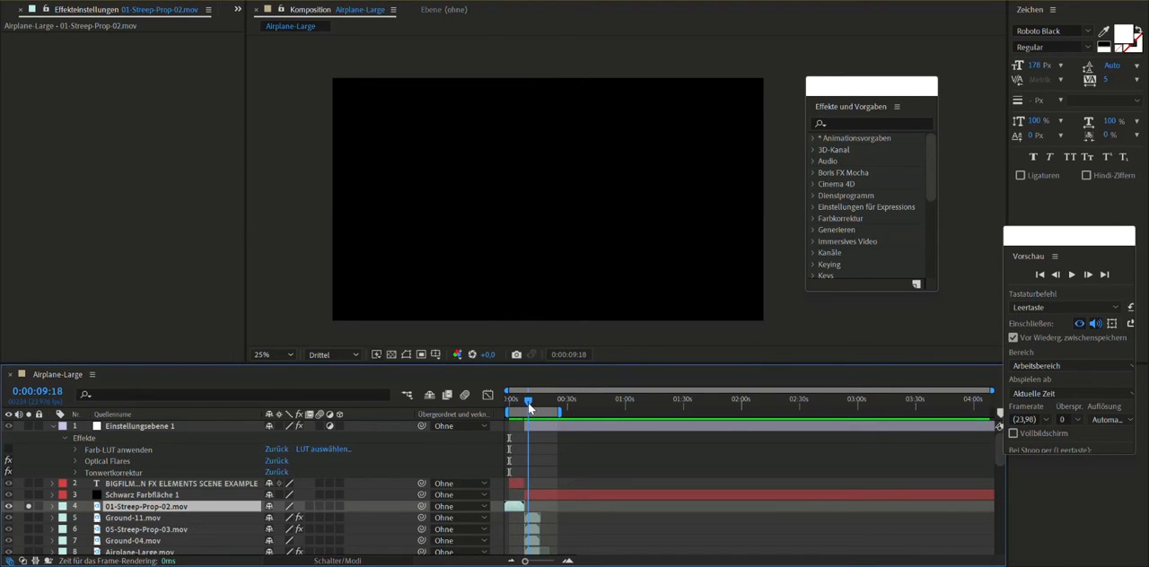
pyautogui.click(117, 520)
pyautogui.click(29, 508)
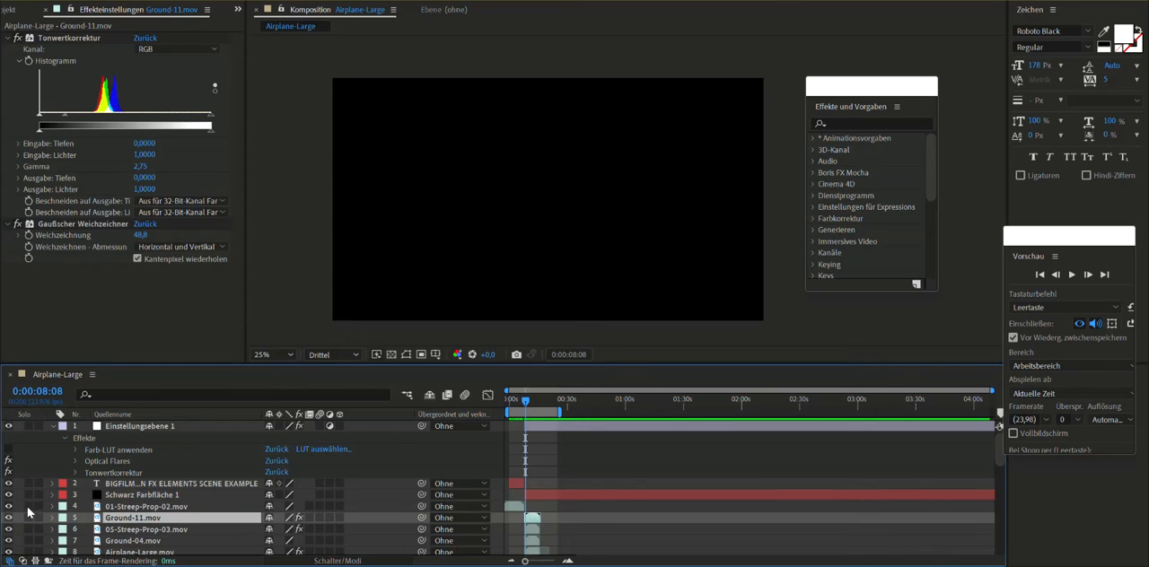
# - Solo the Ground-11.mov layer to inspect it, switch the solo to 05-Streep-Prop-03.mov, and scrub through the road sign's motion
pyautogui.click(29, 518)
pyautogui.moveTo(527, 408)
pyautogui.mouseDown()
pyautogui.moveTo(540, 412)
pyautogui.moveTo(530, 412)
pyautogui.mouseUp()
pyautogui.click(28, 529)
pyautogui.click(28, 518)
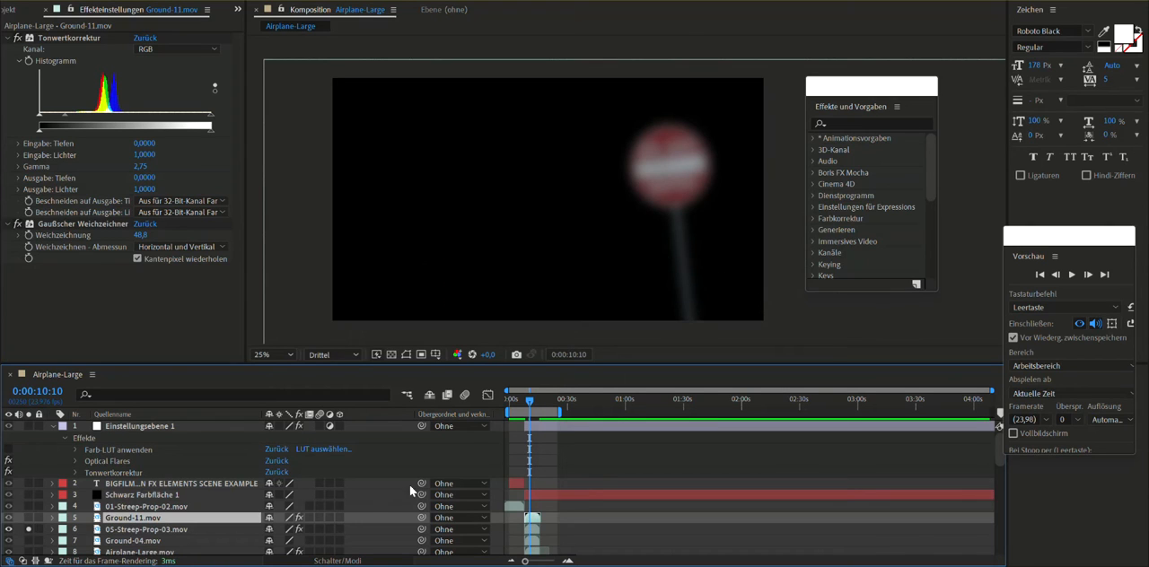
pyautogui.moveTo(524, 407); pyautogui.dragTo(530, 408)
# - Try fitting the 05-Streep-Prop-03.mov layer to the composition and undo the fit
pyautogui.rightClick(649, 207)
pyautogui.moveTo(790, 192)
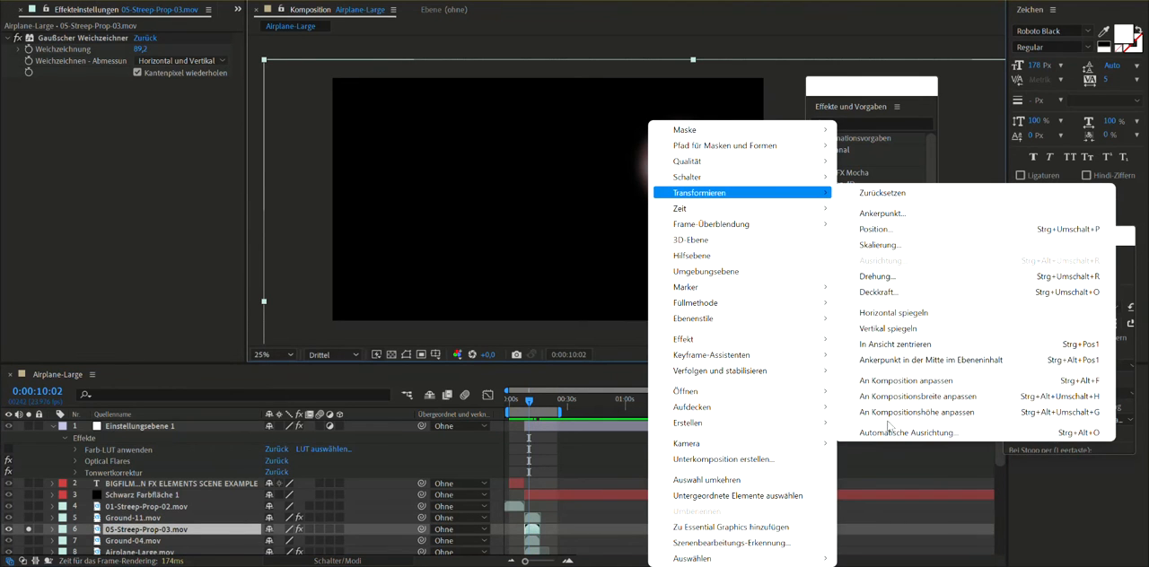
pyautogui.click(849, 395)
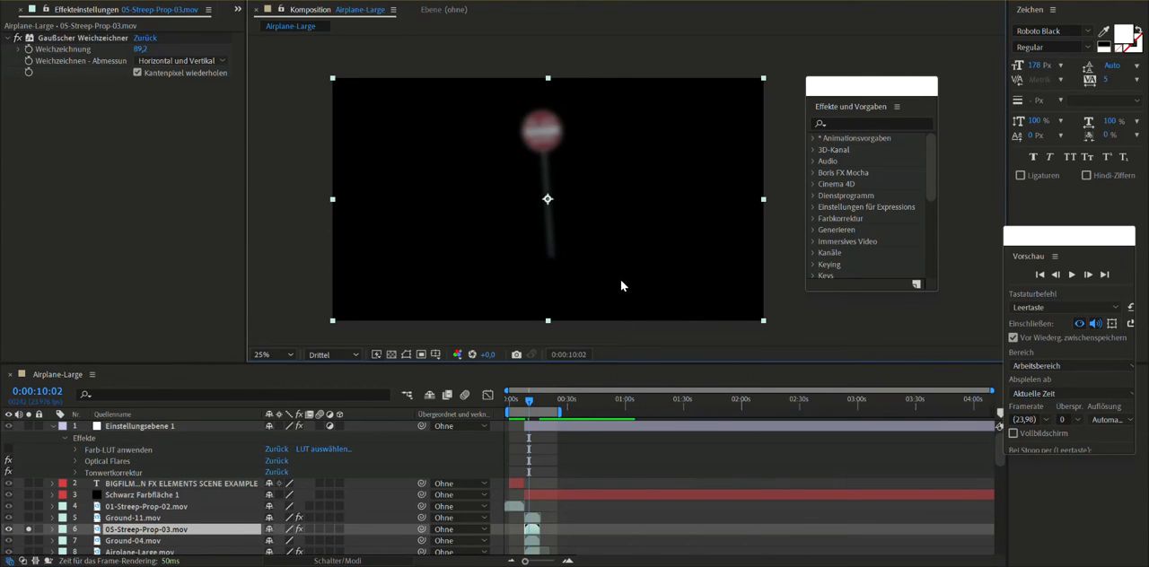
pyautogui.hotkey('ctrl', 'z')
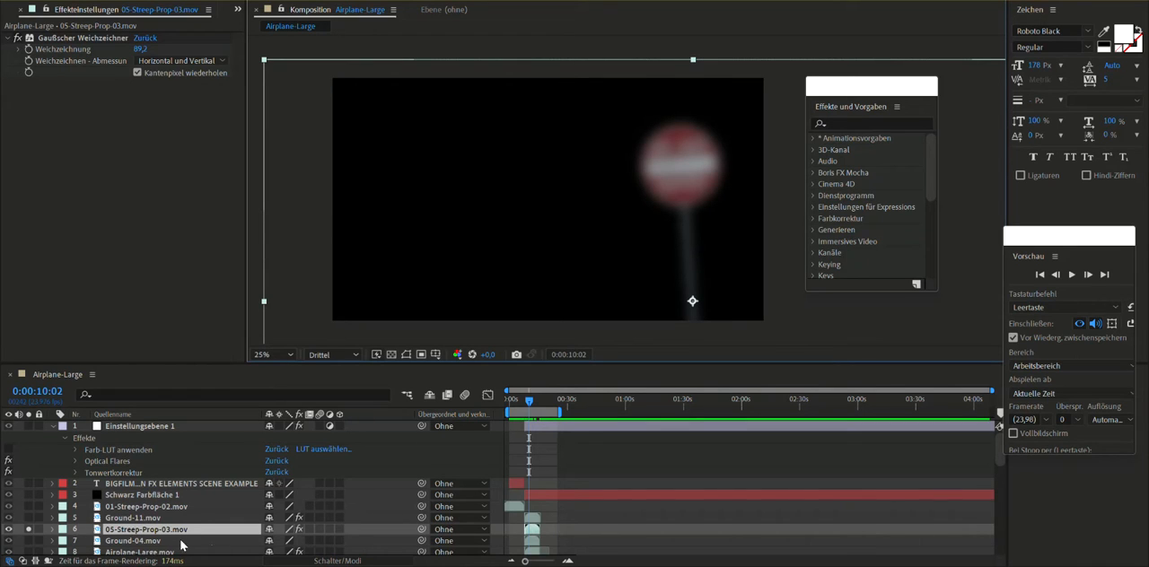
# - Reveal the Gaussian Blur on the 05-Streep-Prop-03.mov layer and reduce its blurriness to 26.3
pyautogui.press('e')
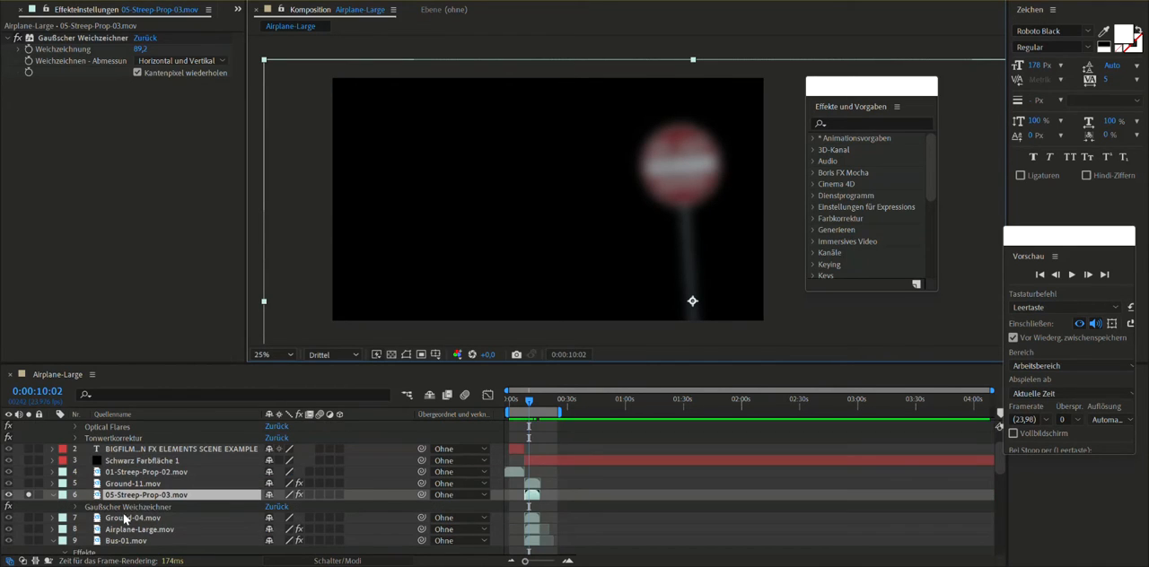
pyautogui.click(75, 508)
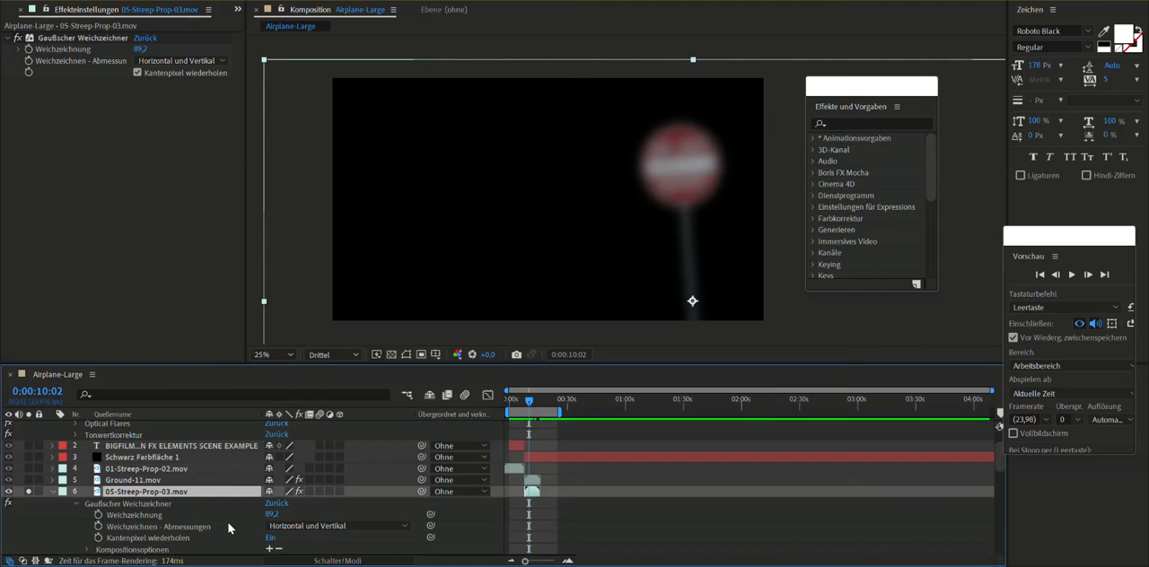
pyautogui.moveTo(272, 515); pyautogui.dragTo(3, 492)
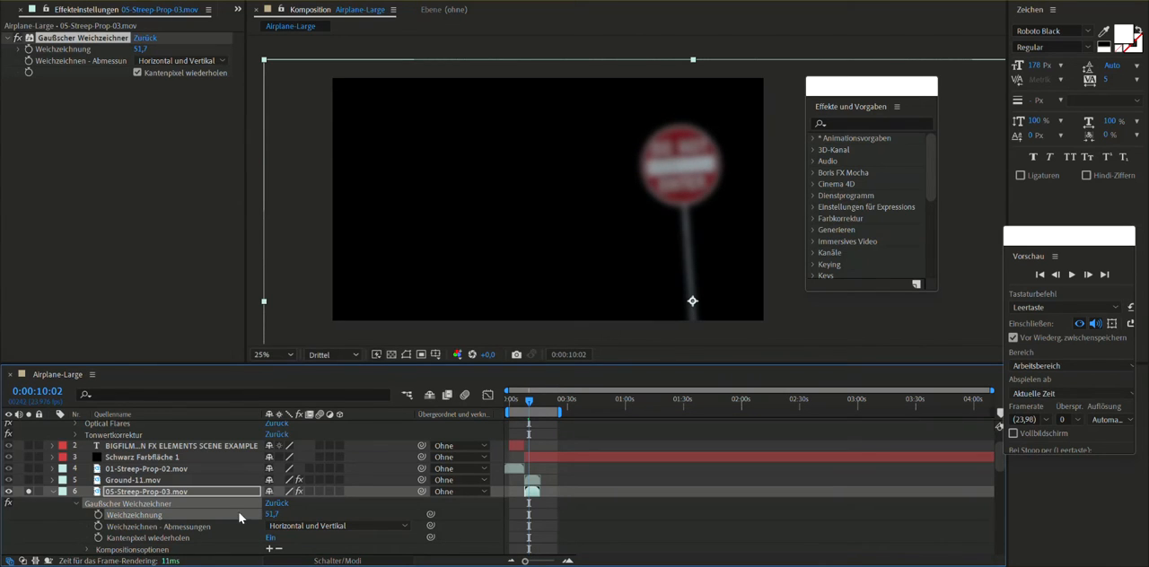
pyautogui.moveTo(272, 515); pyautogui.dragTo(21, 510)
pyautogui.moveTo(281, 512); pyautogui.dragTo(318, 508)
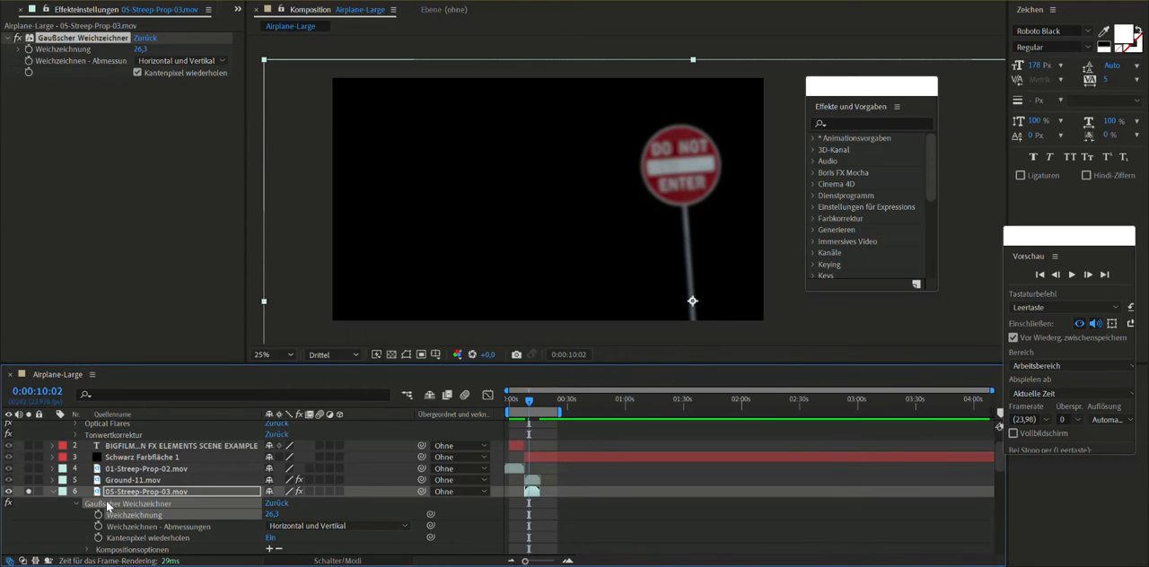
# - Add the Ground-04.mov, Airplane-Large.mov and Bus-01.mov layers to the solo and scrub through their combined animation
pyautogui.scroll(-1, 126, 518)
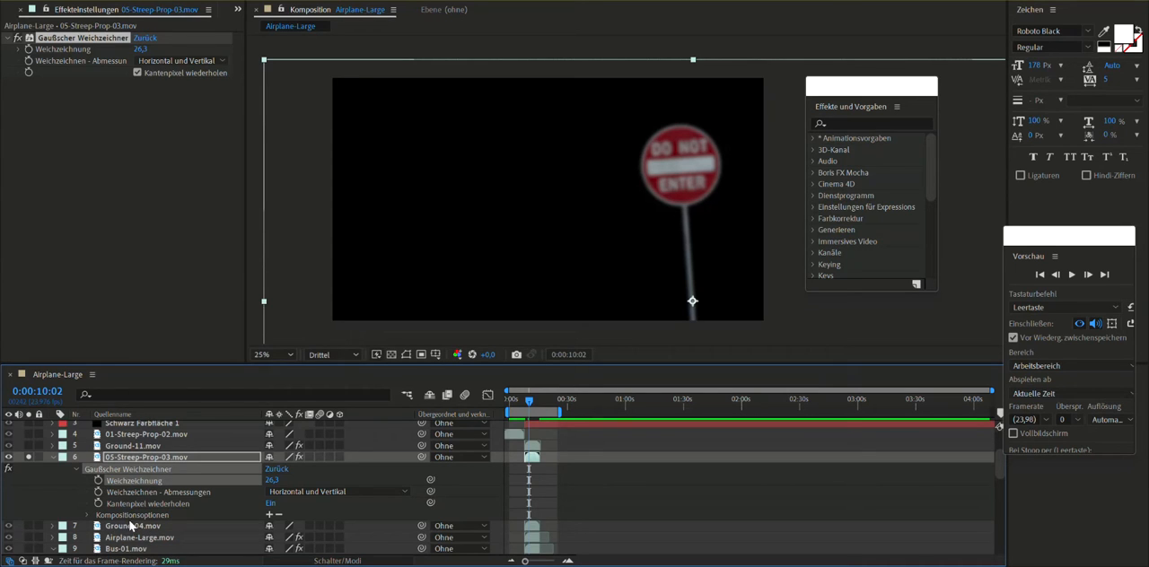
pyautogui.click(155, 459)
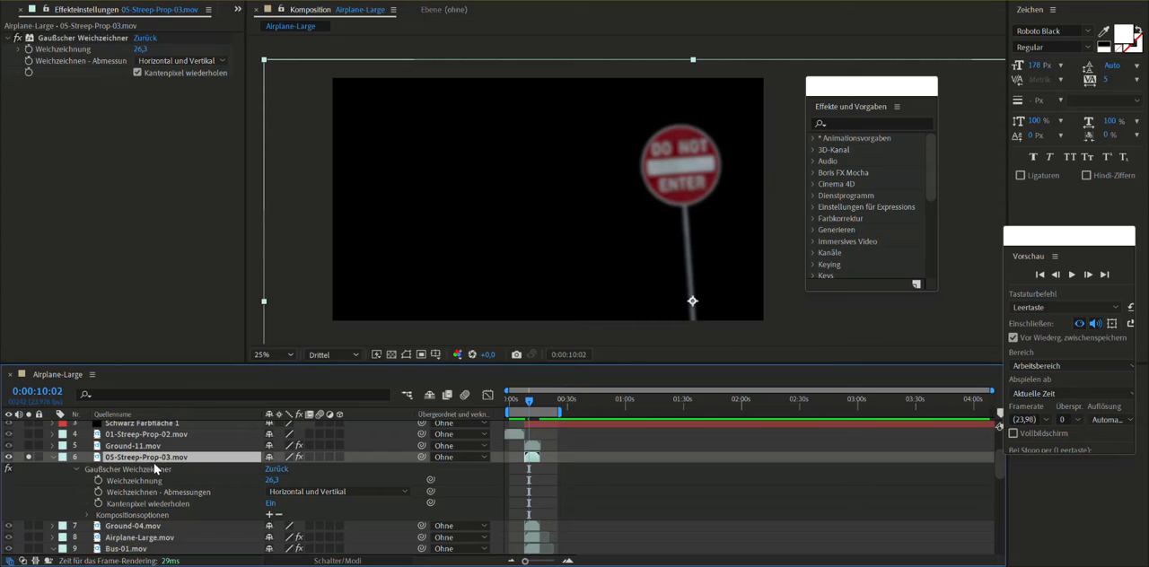
pyautogui.click(145, 528)
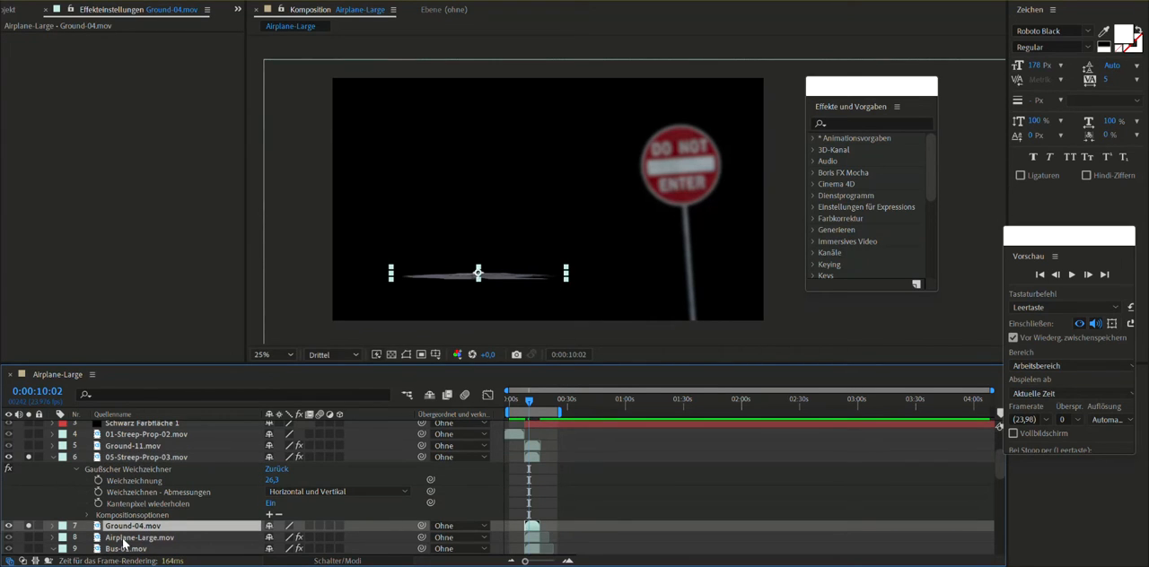
pyautogui.click(28, 537)
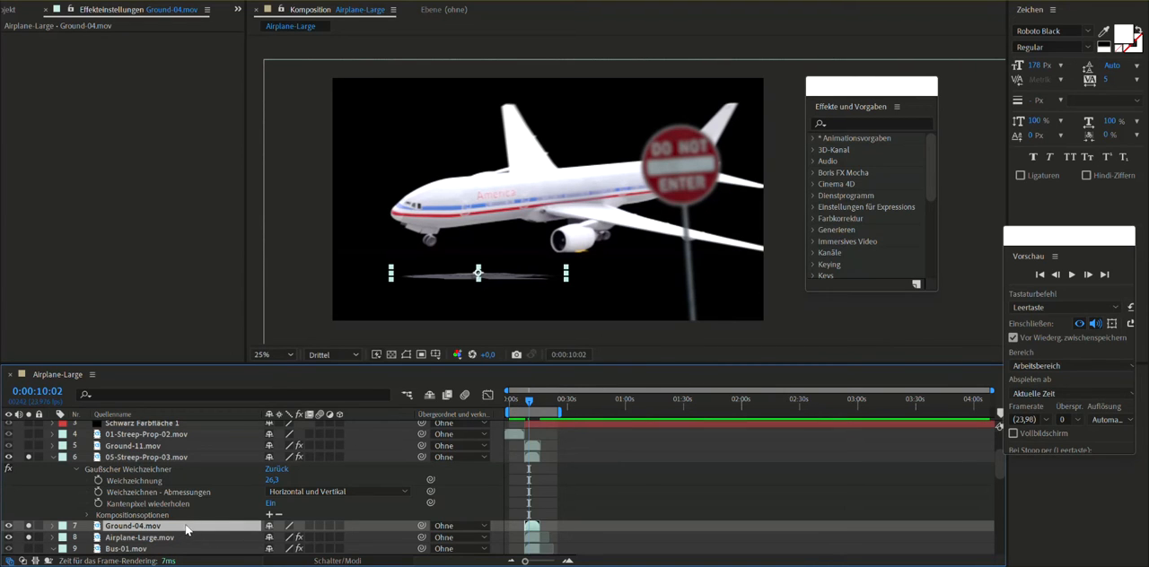
pyautogui.moveTo(530, 407); pyautogui.dragTo(530, 410)
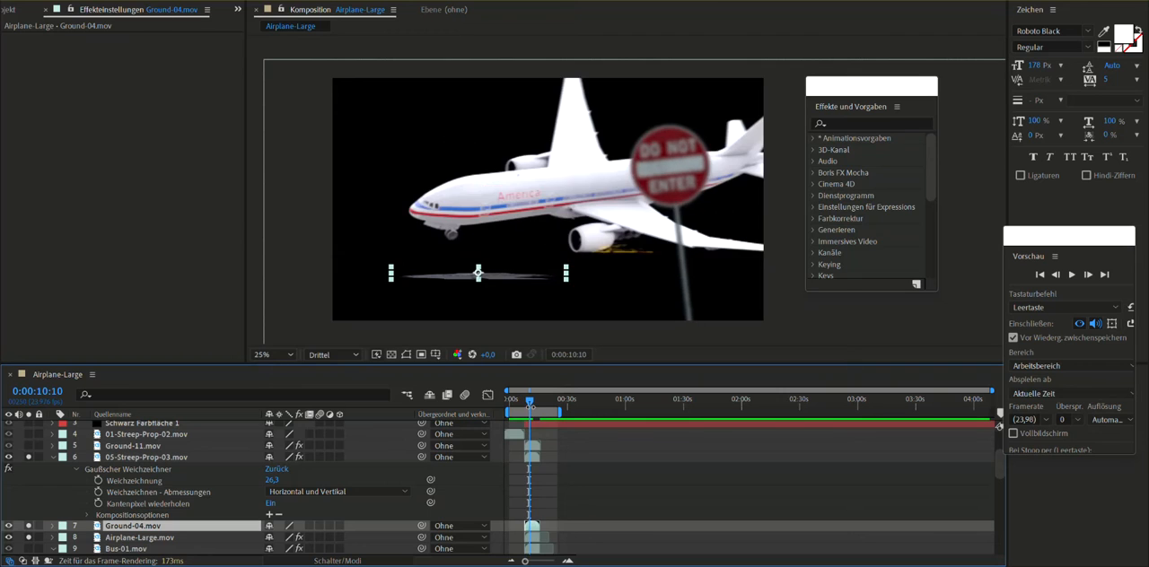
pyautogui.scroll(-2, 135, 501)
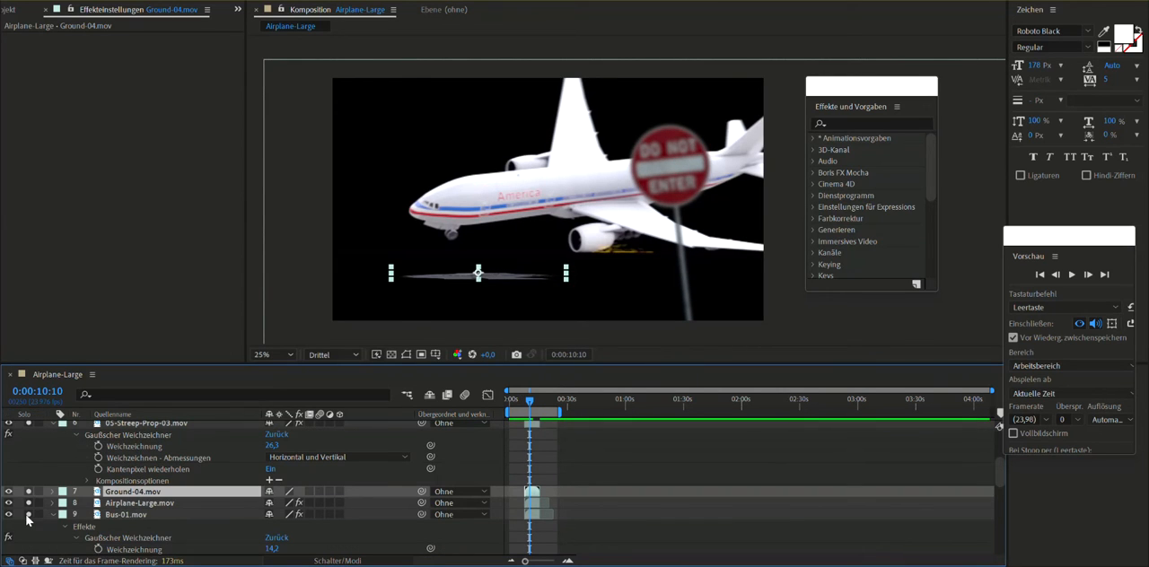
pyautogui.moveTo(531, 408); pyautogui.dragTo(537, 409)
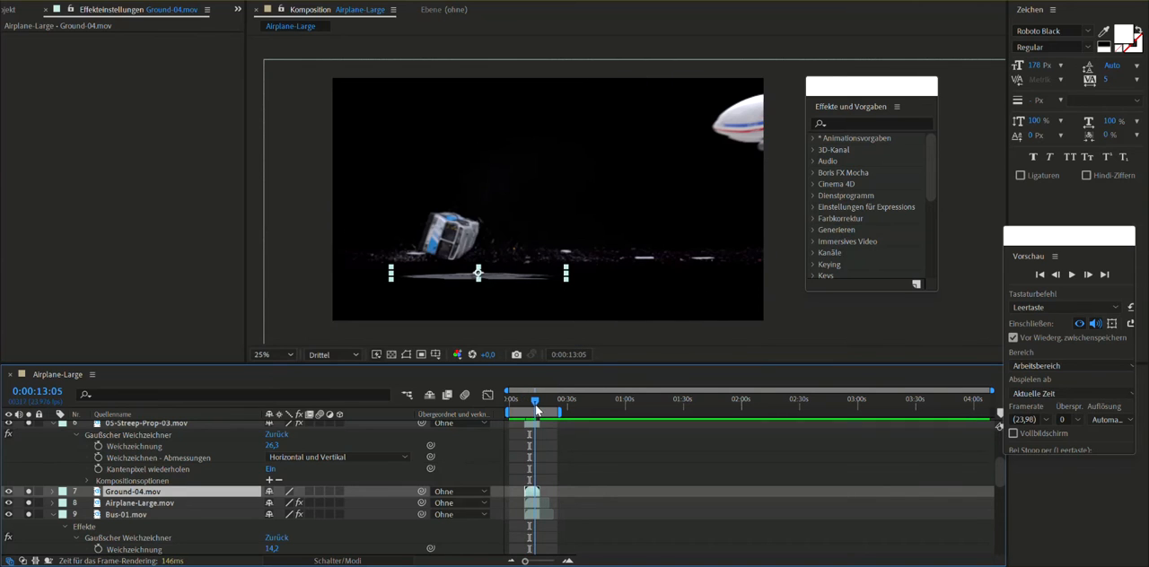
# - Apply the Hue/Saturation effect to the Bus-01.mov layer and shift the hue and raise the saturation of its red channel
pyautogui.rightClick(141, 521)
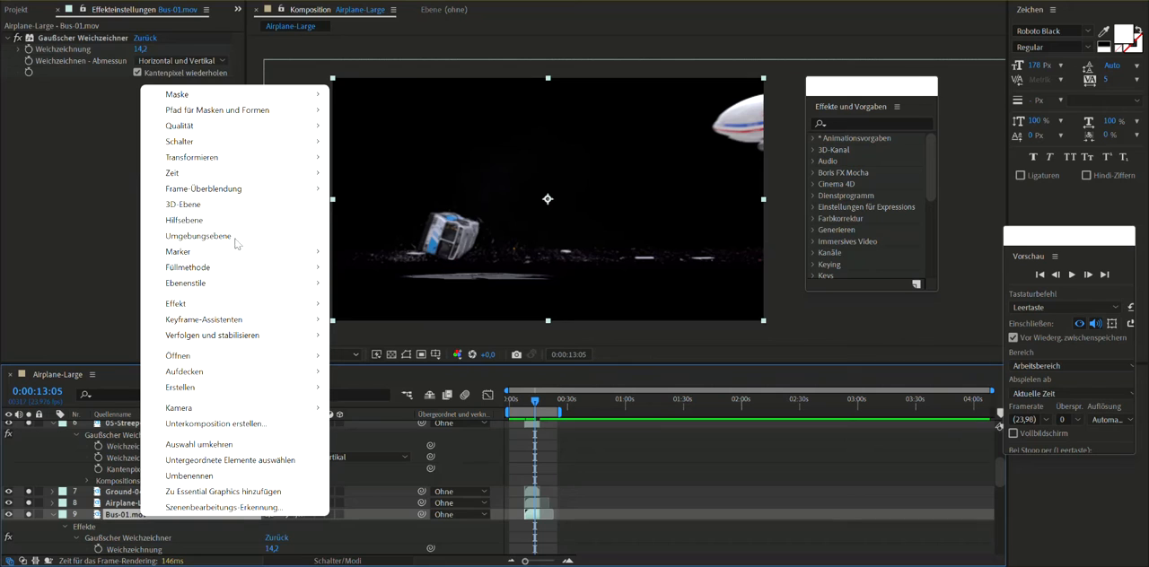
pyautogui.moveTo(237, 304)
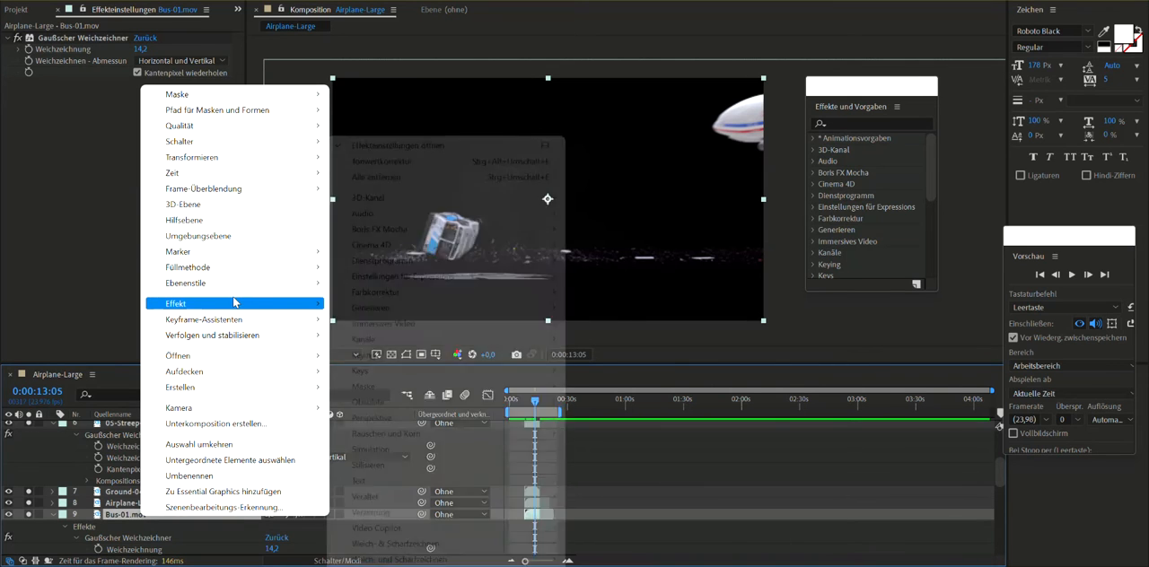
pyautogui.moveTo(413, 294)
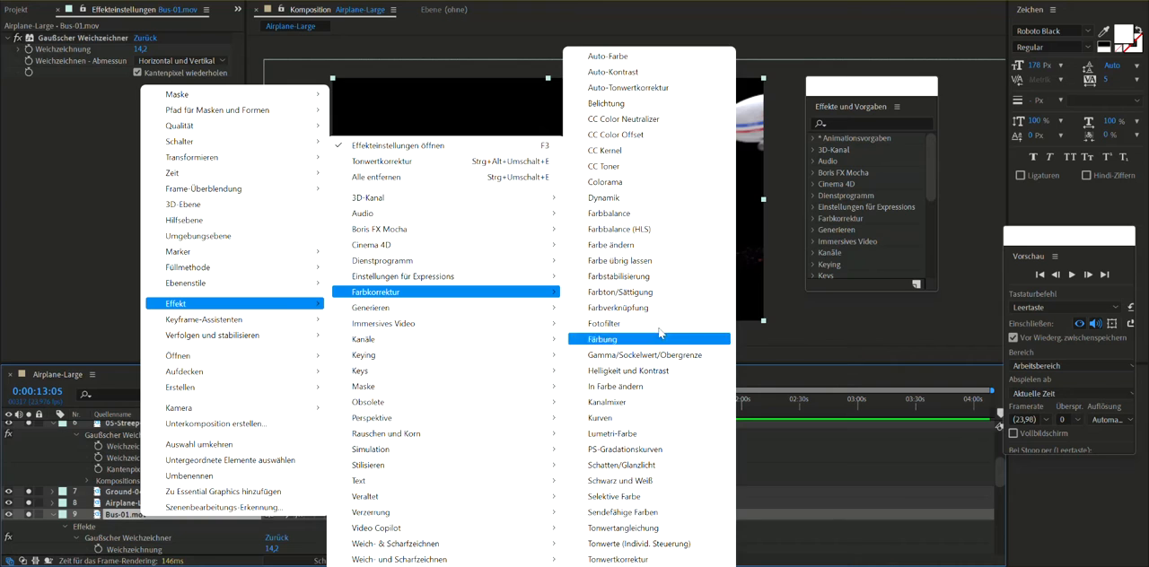
pyautogui.click(621, 292)
pyautogui.click(204, 96)
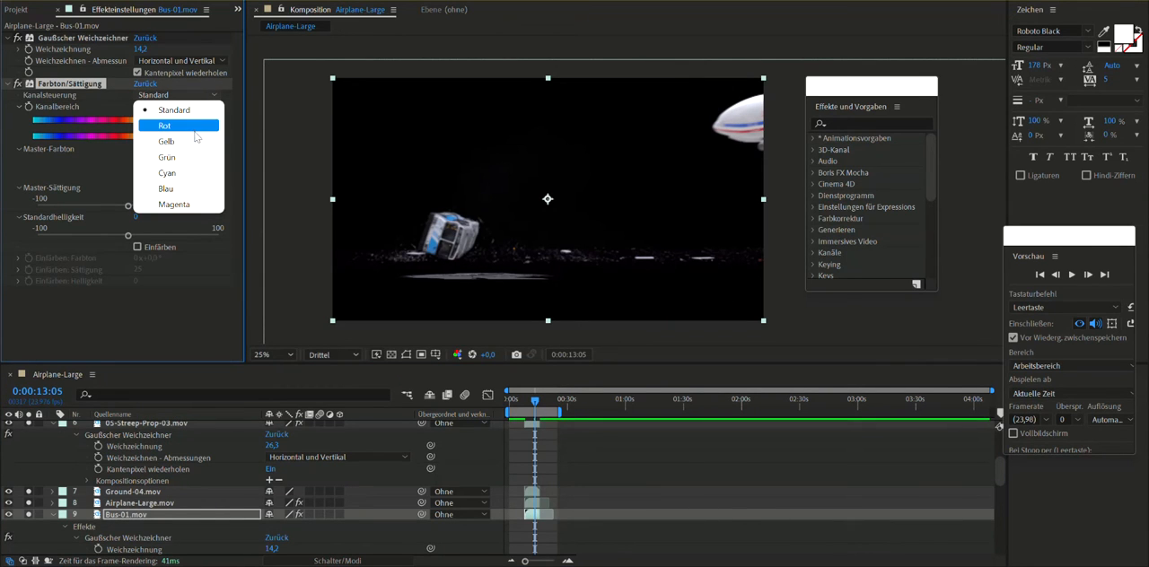
pyautogui.click(195, 130)
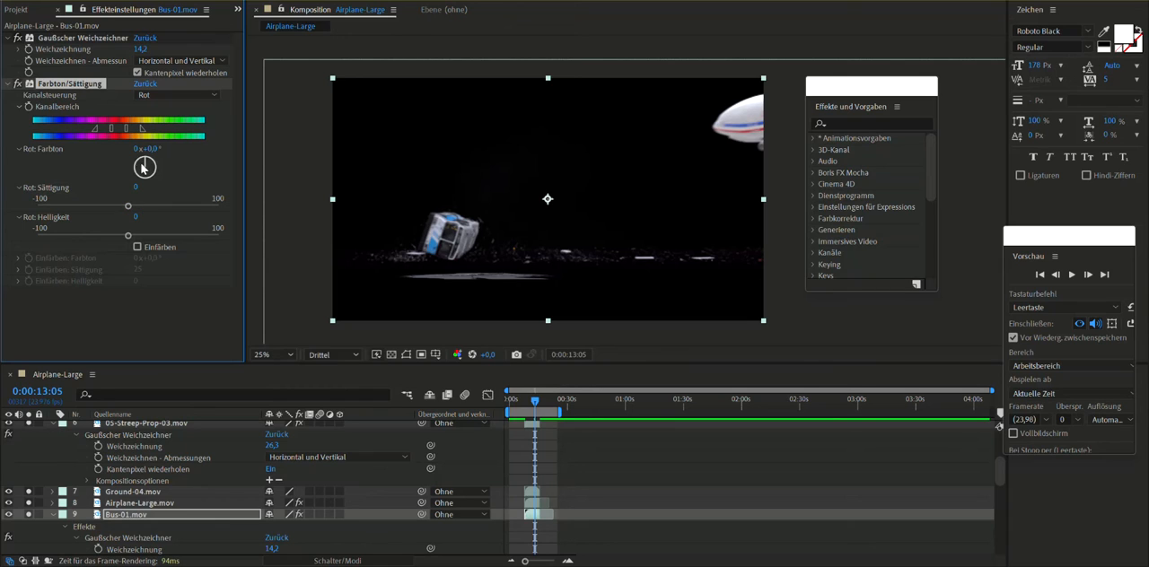
pyautogui.moveTo(149, 166); pyautogui.dragTo(190, 152)
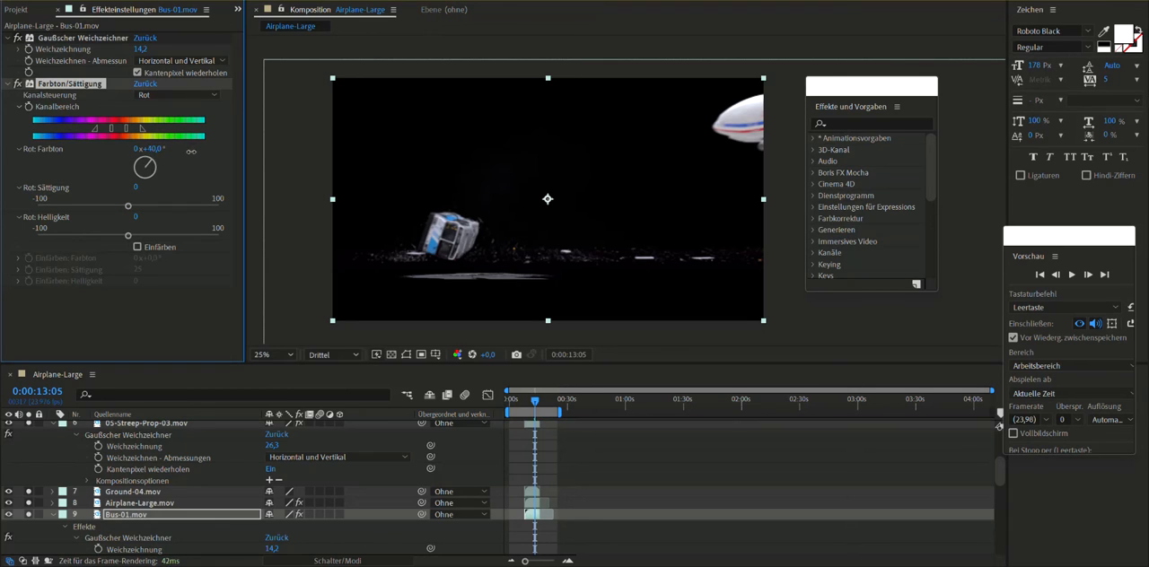
pyautogui.moveTo(289, 166); pyautogui.dragTo(265, 178)
pyautogui.moveTo(128, 207); pyautogui.dragTo(164, 207)
# - Set the bus's blue channel saturation to -100 and hue to about 228°, and scrub through the recoloured crash
pyautogui.click(180, 95)
pyautogui.click(171, 188)
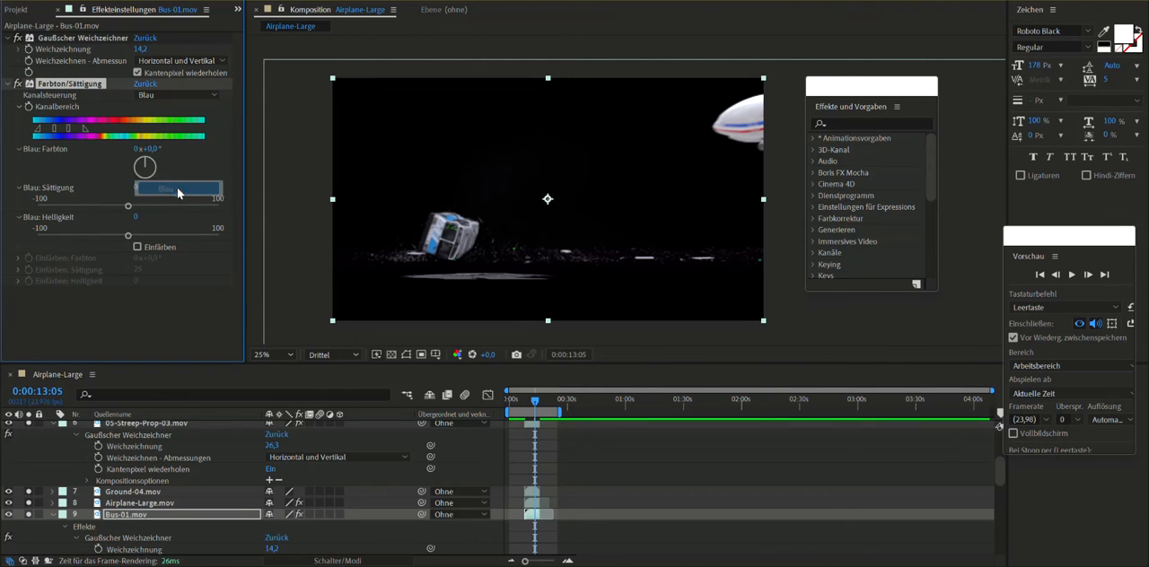
pyautogui.moveTo(131, 212); pyautogui.dragTo(74, 210)
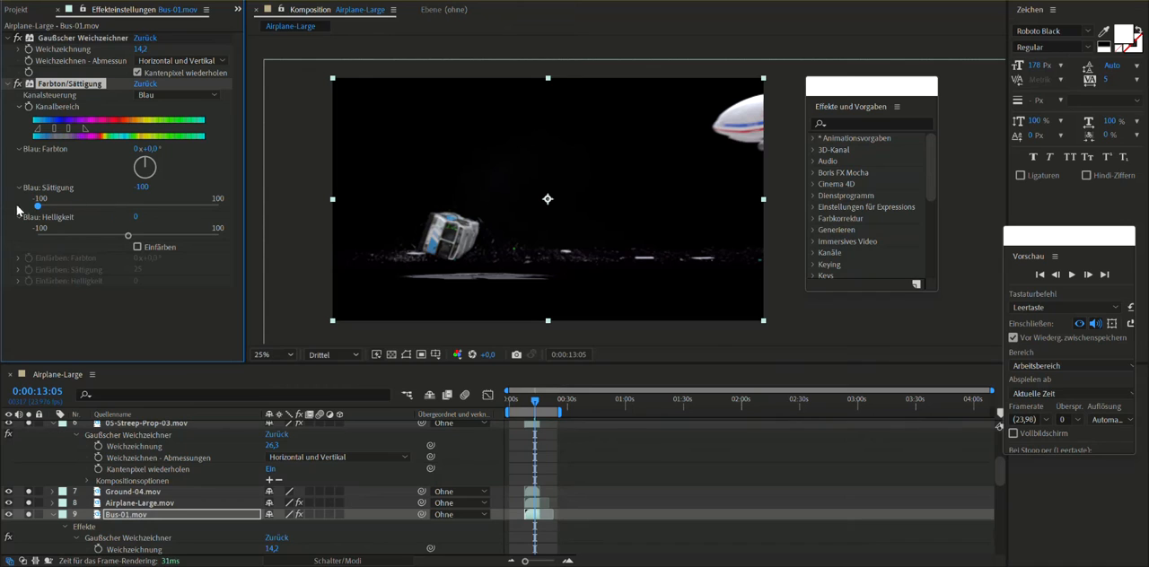
pyautogui.moveTo(155, 154); pyautogui.dragTo(180, 151)
pyautogui.moveTo(301, 163); pyautogui.dragTo(327, 164)
pyautogui.moveTo(538, 404); pyautogui.dragTo(537, 414)
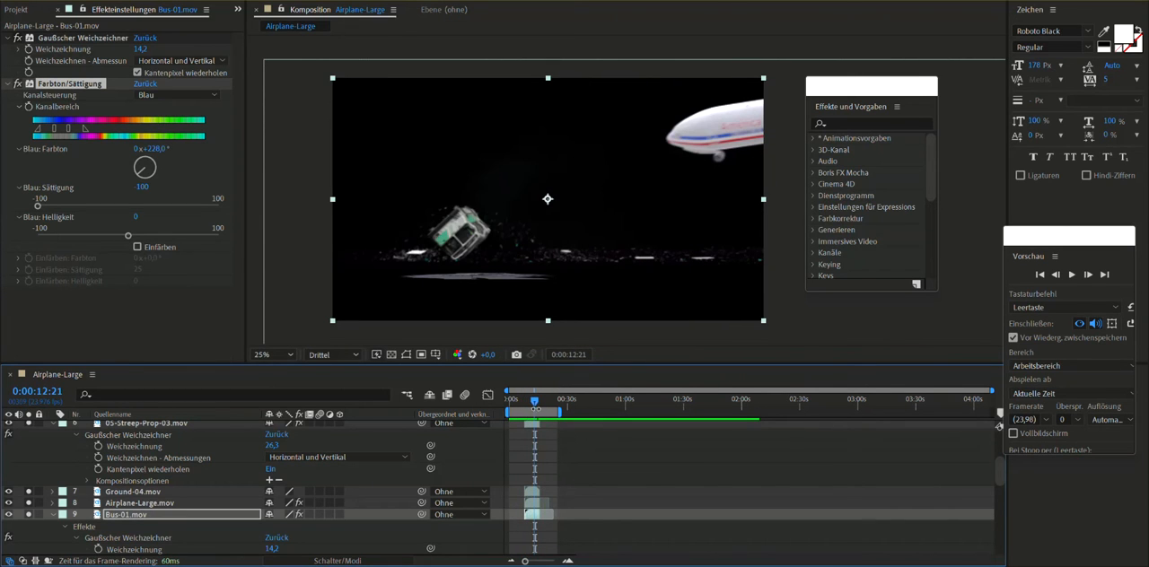
pyautogui.moveTo(535, 404)
pyautogui.mouseDown()
pyautogui.moveTo(526, 409)
pyautogui.moveTo(539, 411)
pyautogui.mouseUp()
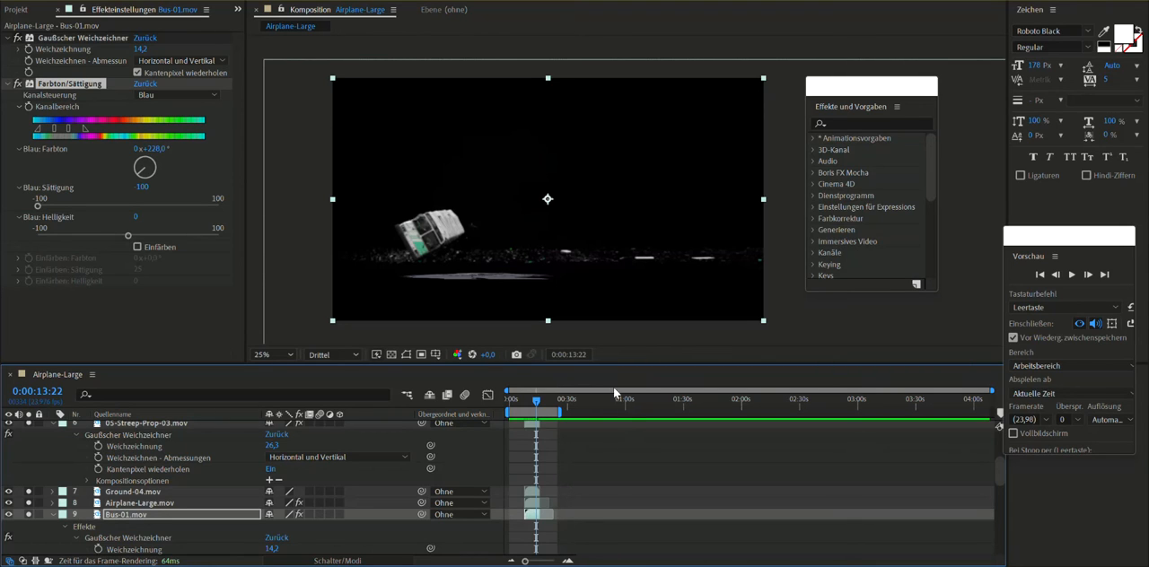
# - Add the 01-Streep-Prop-01.mov layer to the solo and scrub back through its motion with the other elements
pyautogui.scroll(-3, 229, 510)
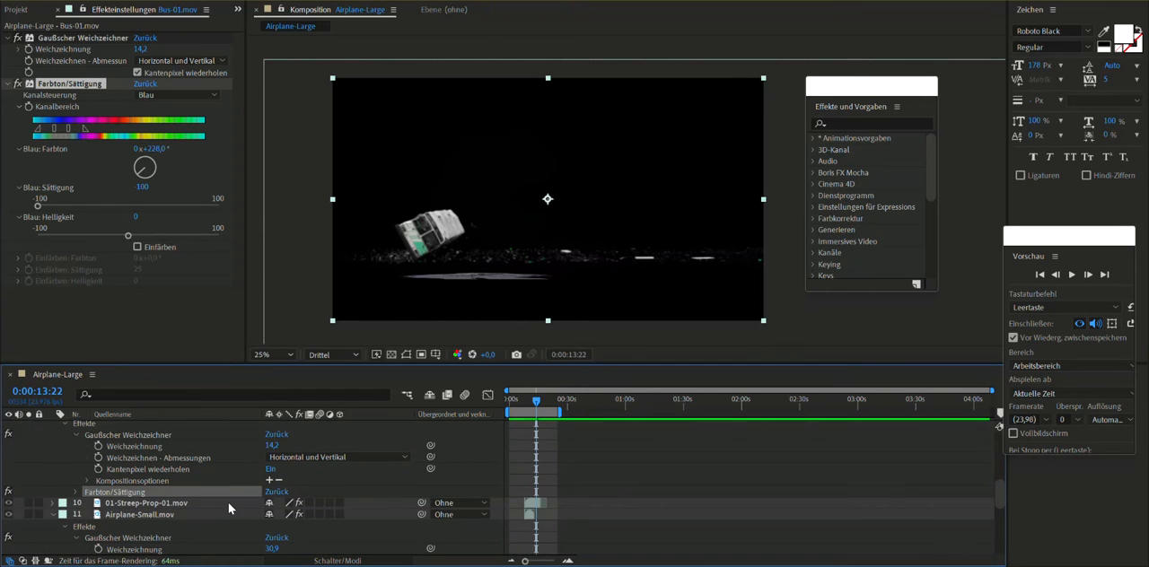
pyautogui.click(139, 507)
pyautogui.click(29, 504)
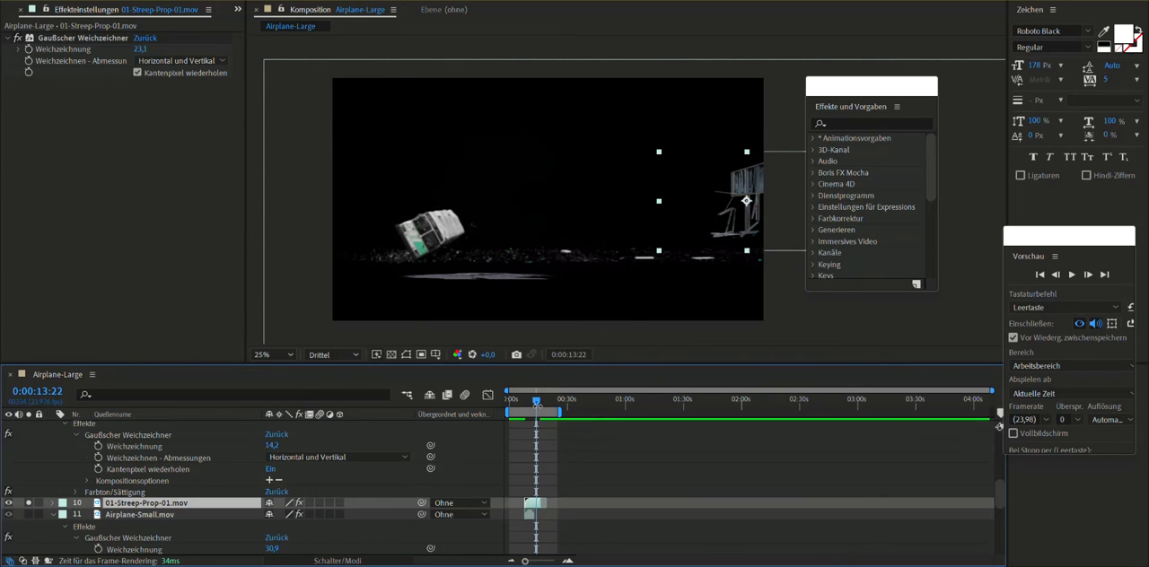
pyautogui.moveTo(539, 405); pyautogui.dragTo(527, 405)
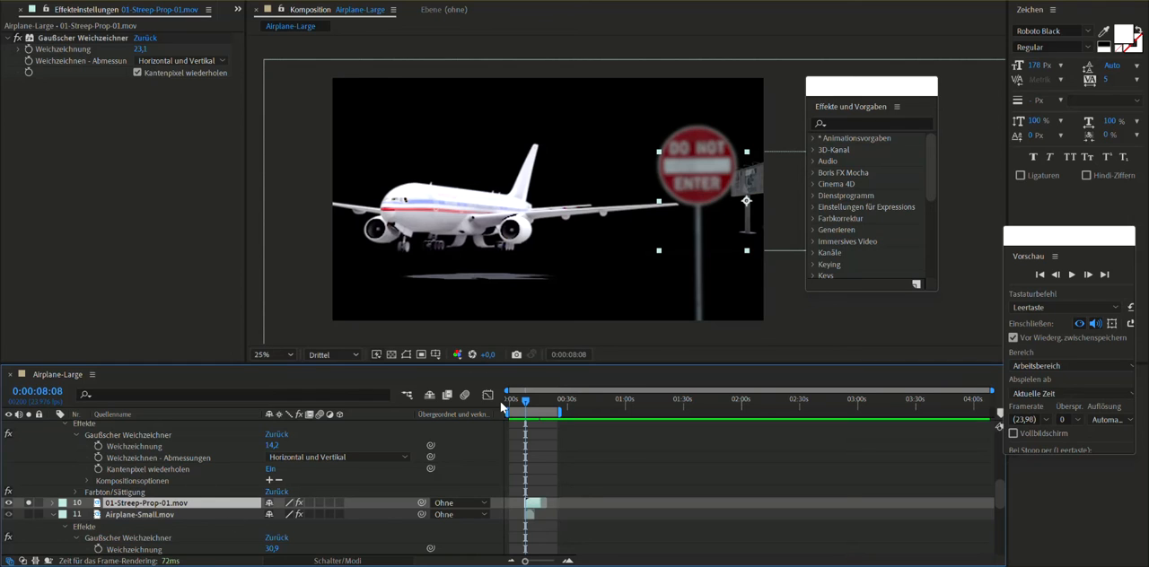
# - Solo only the Airplane-Small.mov layer by clearing the solo from the street prop, ground, large airplane and bus layers
pyautogui.click(32, 505)
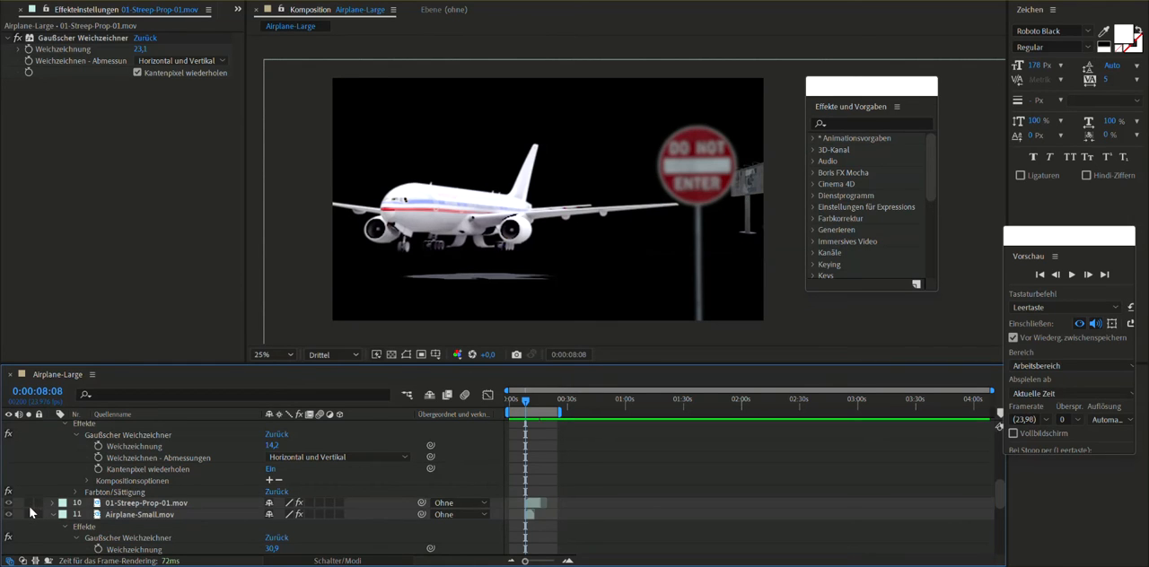
pyautogui.click(29, 515)
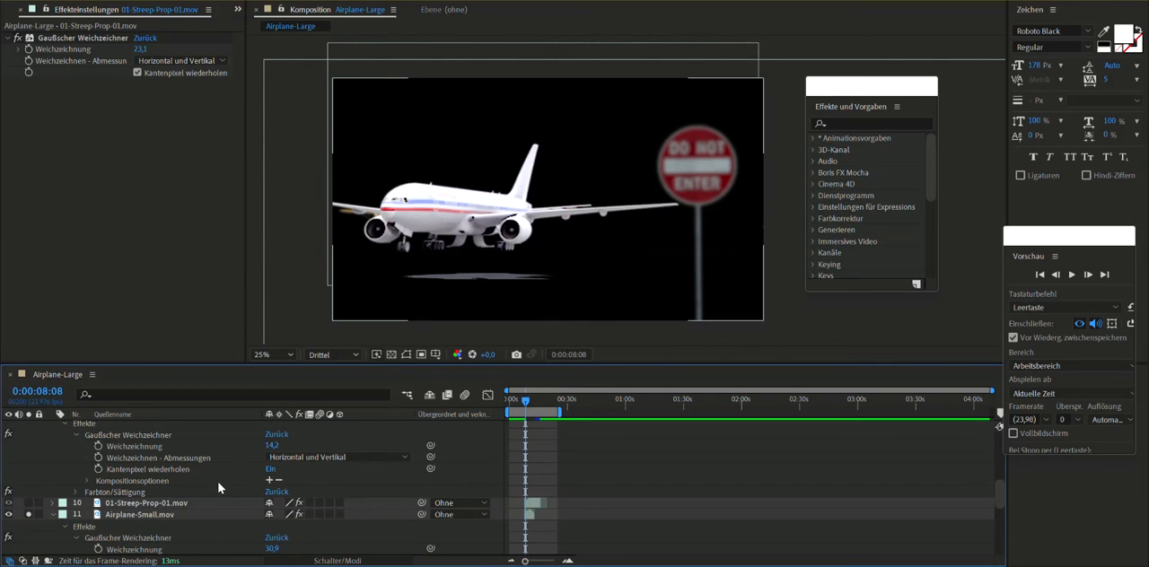
pyautogui.scroll(3, 227, 485)
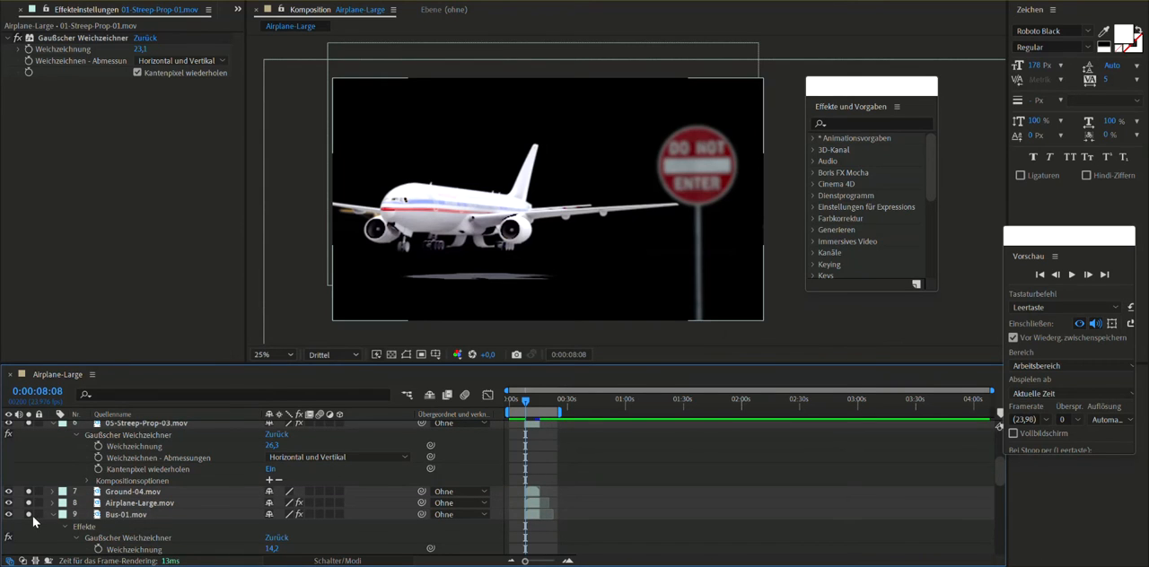
pyautogui.click(29, 504)
pyautogui.click(29, 493)
pyautogui.click(27, 425)
pyautogui.scroll(-3, 434, 530)
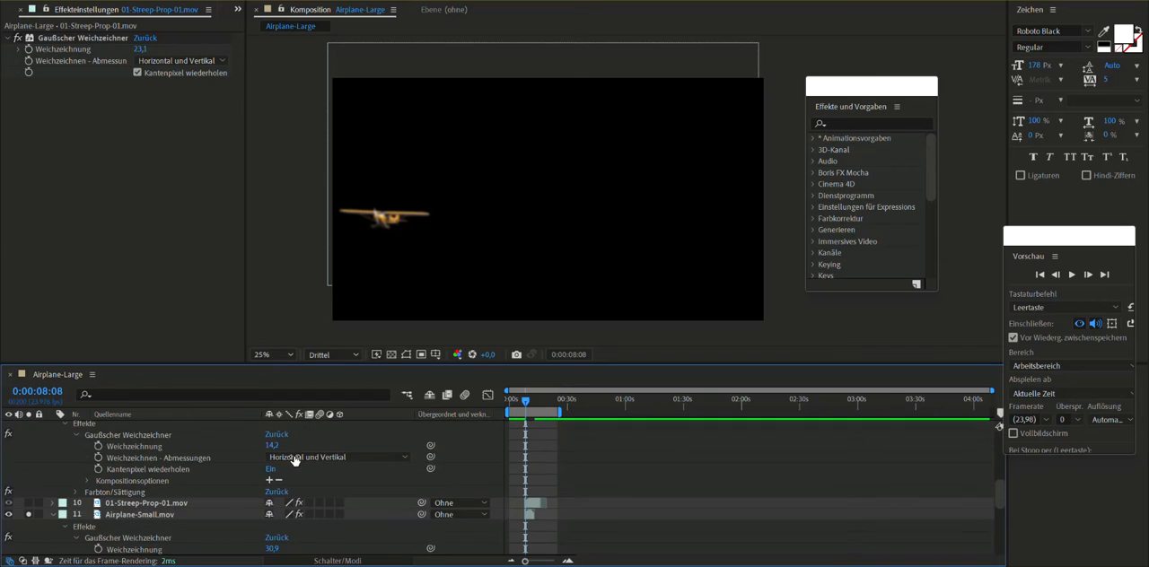
# - Open the Airplane-Small.mov layer in its own viewer, move the Effects & Presets panel out of the way, and play the clip
pyautogui.click(528, 516)
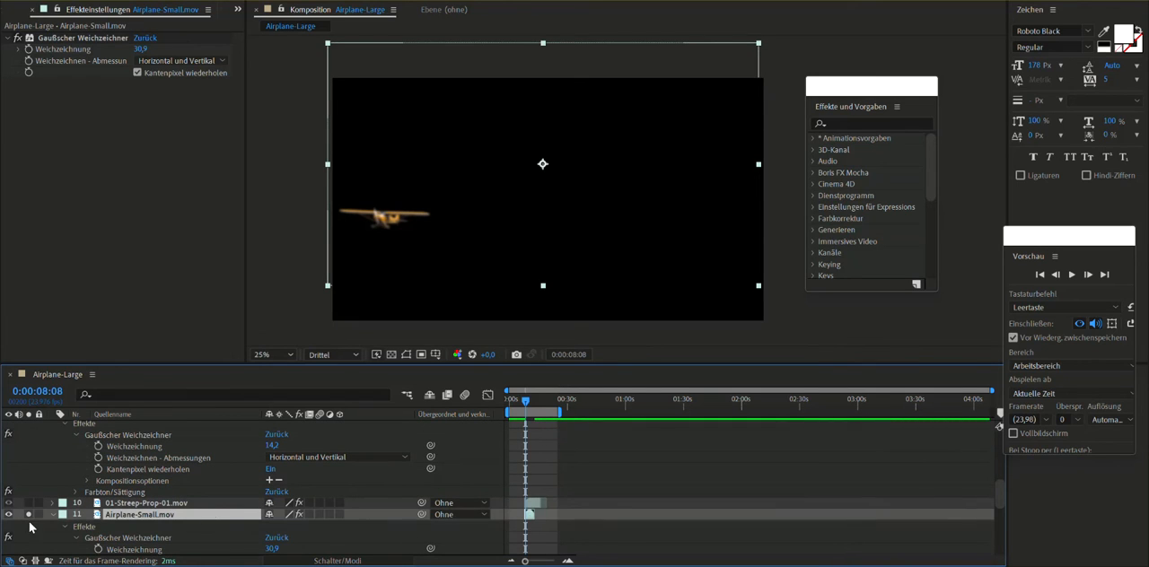
pyautogui.doubleClick(164, 517)
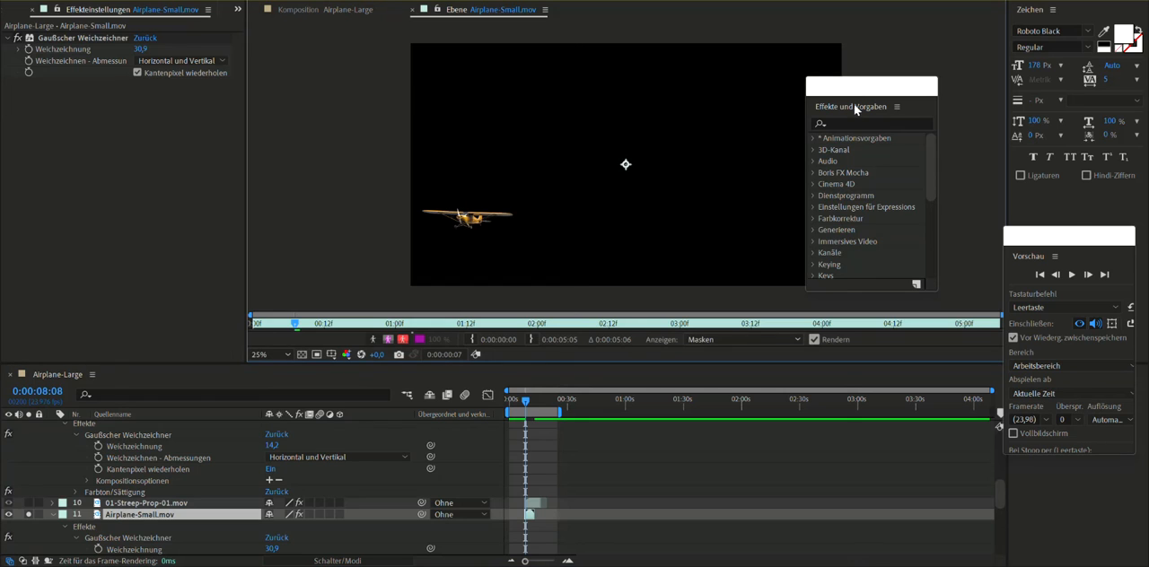
pyautogui.moveTo(855, 105); pyautogui.dragTo(997, 60)
pyautogui.press('space')
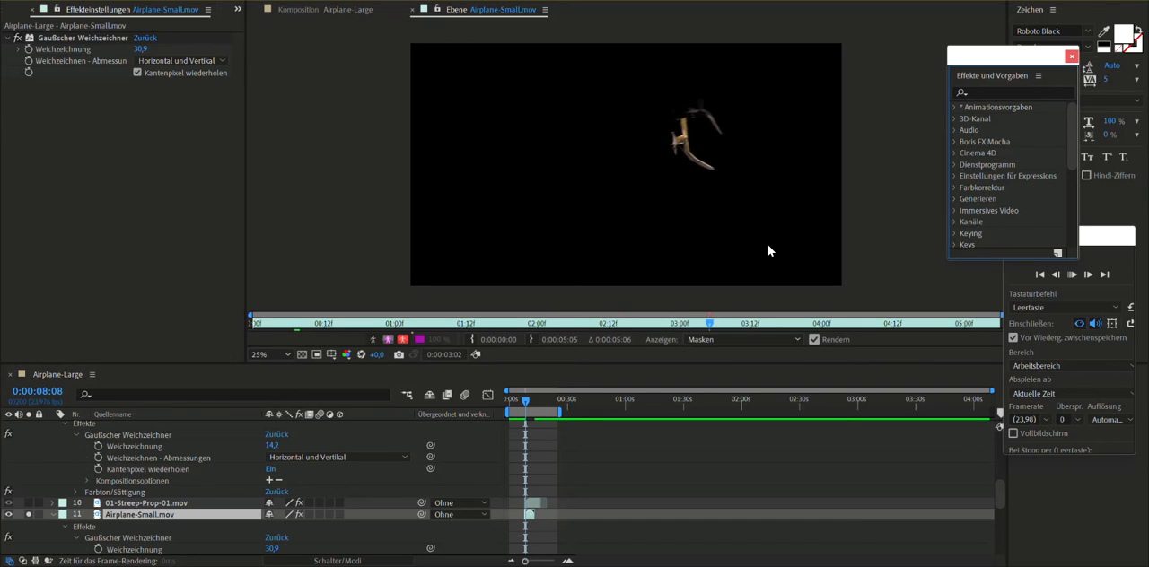
pyautogui.press('space')
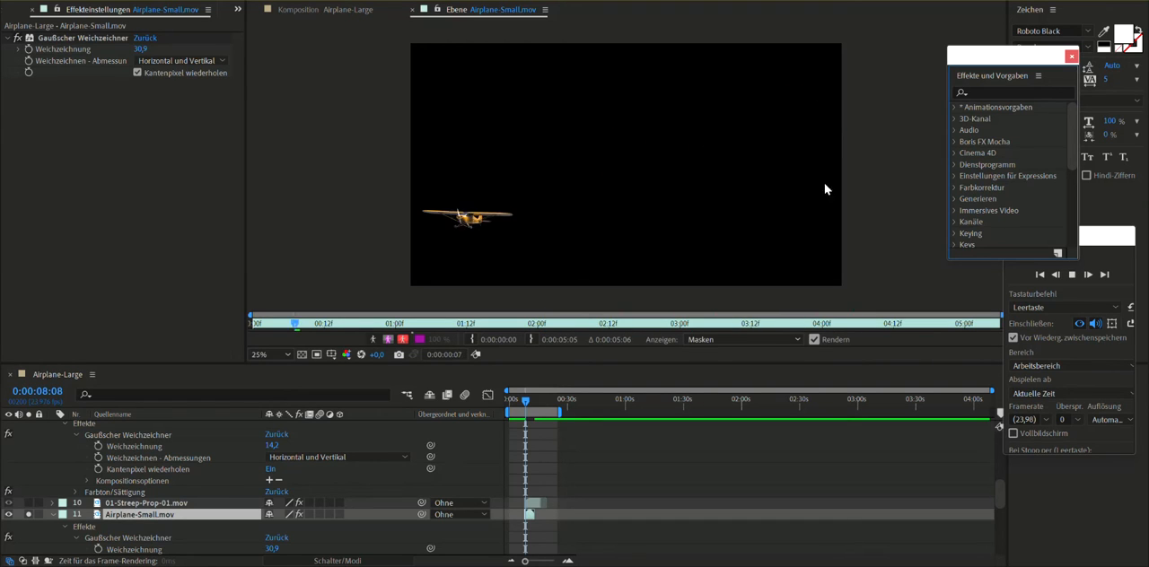
# - Replay the small airplane's clip at 50% magnification and scrub to the moment it breaks apart
pyautogui.press('.')
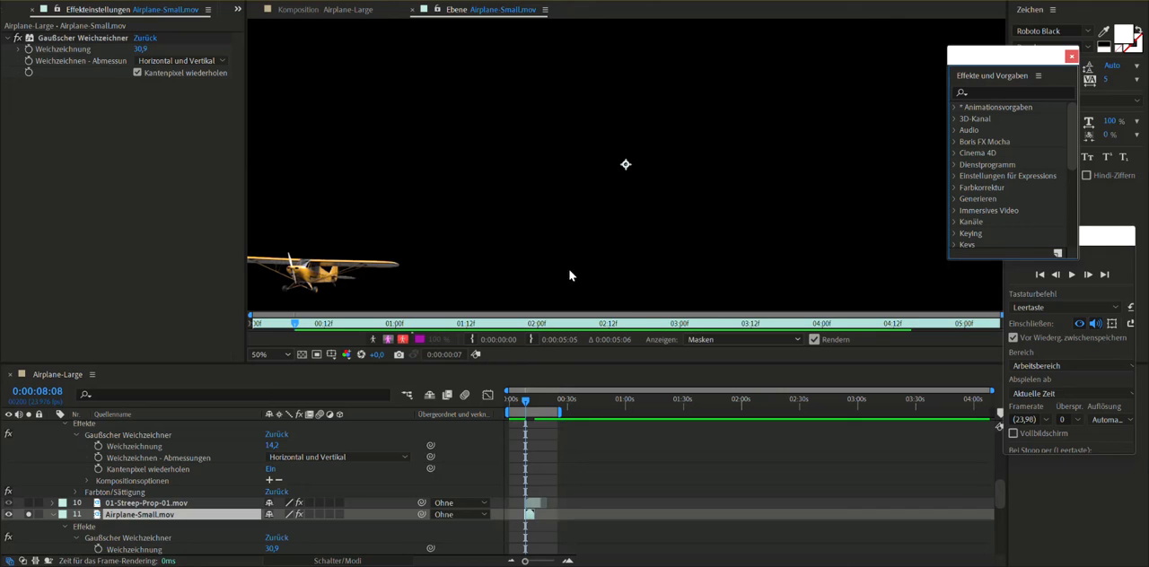
pyautogui.press('space')
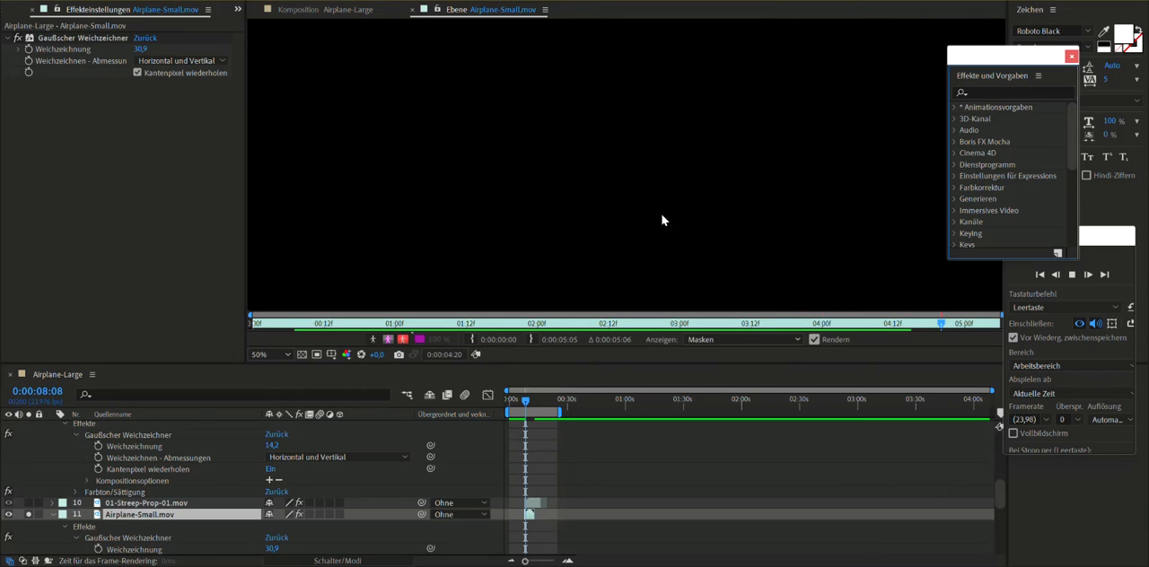
pyautogui.press(',')
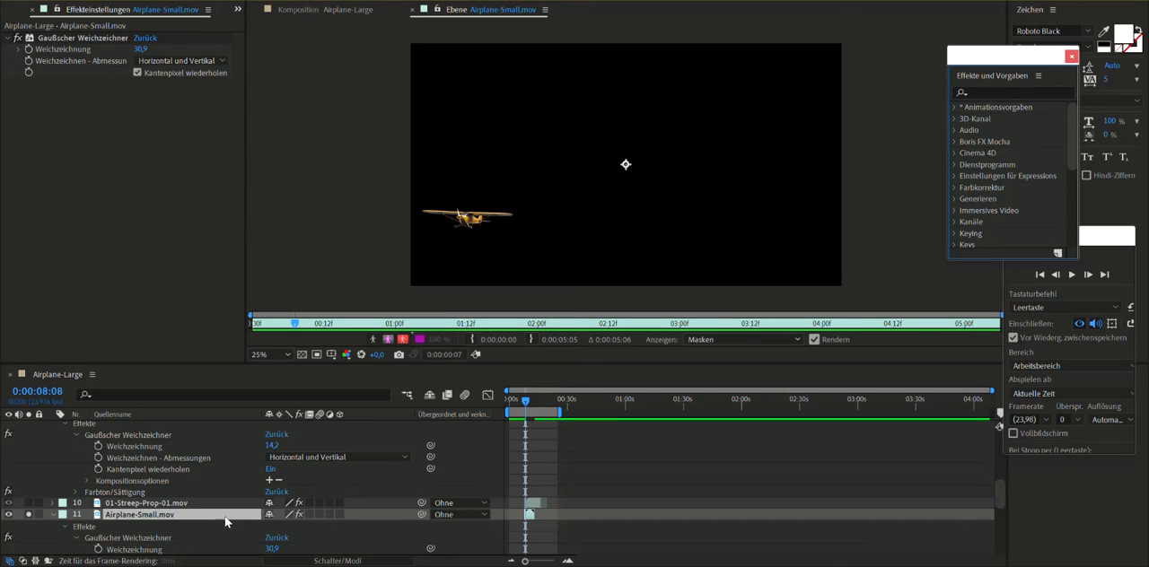
pyautogui.scroll(-3, 226, 521)
pyautogui.press('.')
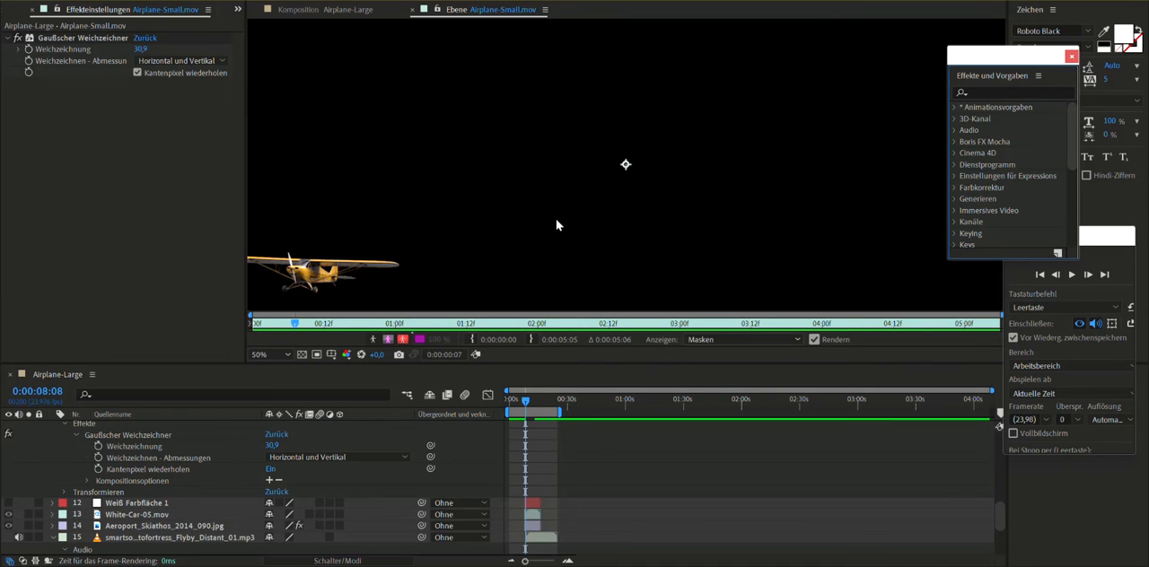
pyautogui.moveTo(296, 330); pyautogui.dragTo(723, 310)
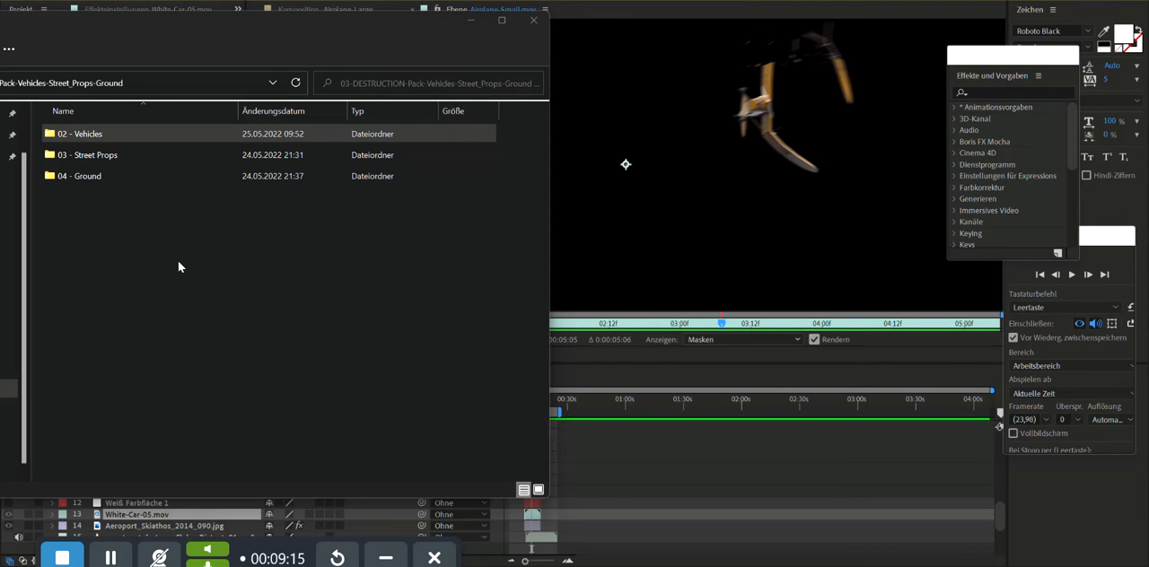
# - Switch to File Explorer, open the 02 - Vehicles folder of the pack, and look through its vehicle clips
pyautogui.doubleClick(94, 136)
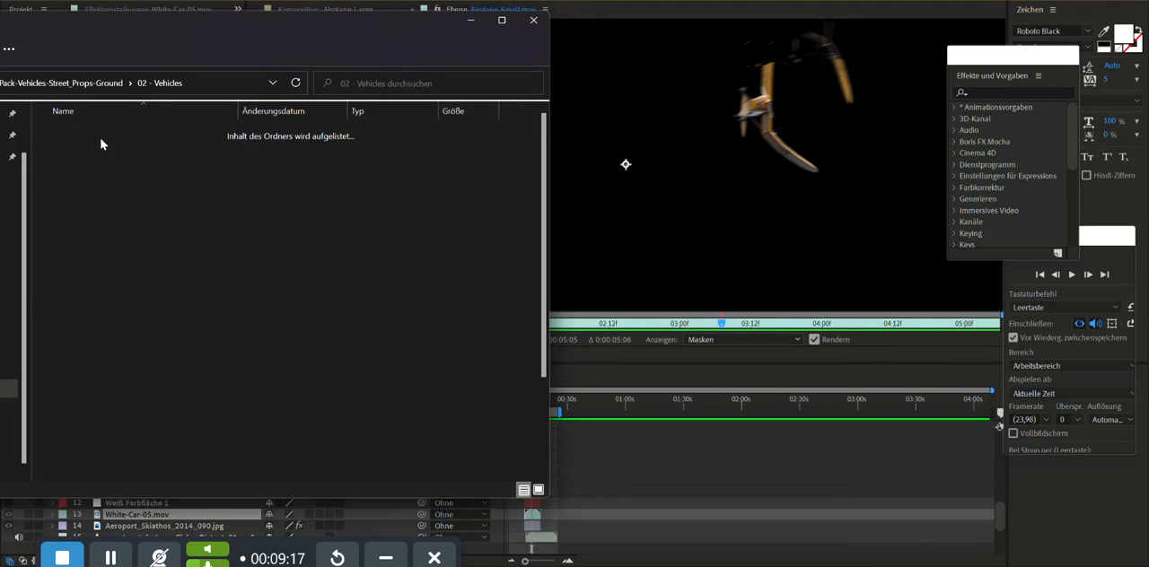
pyautogui.scroll(-2, 96, 416)
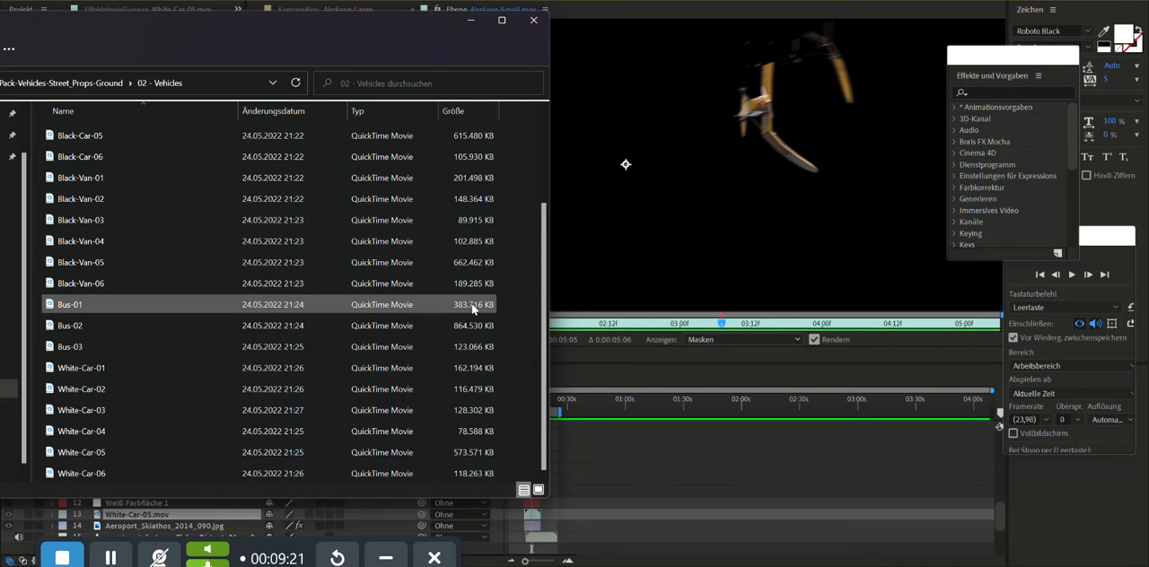
pyautogui.scroll(2, 501, 357)
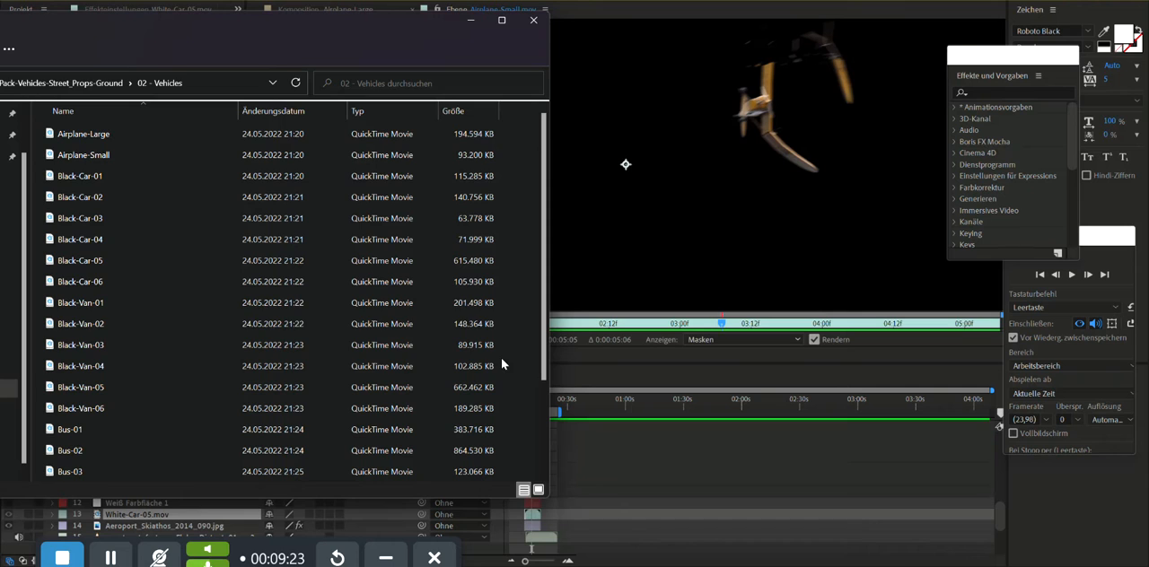
pyautogui.scroll(-2, 501, 363)
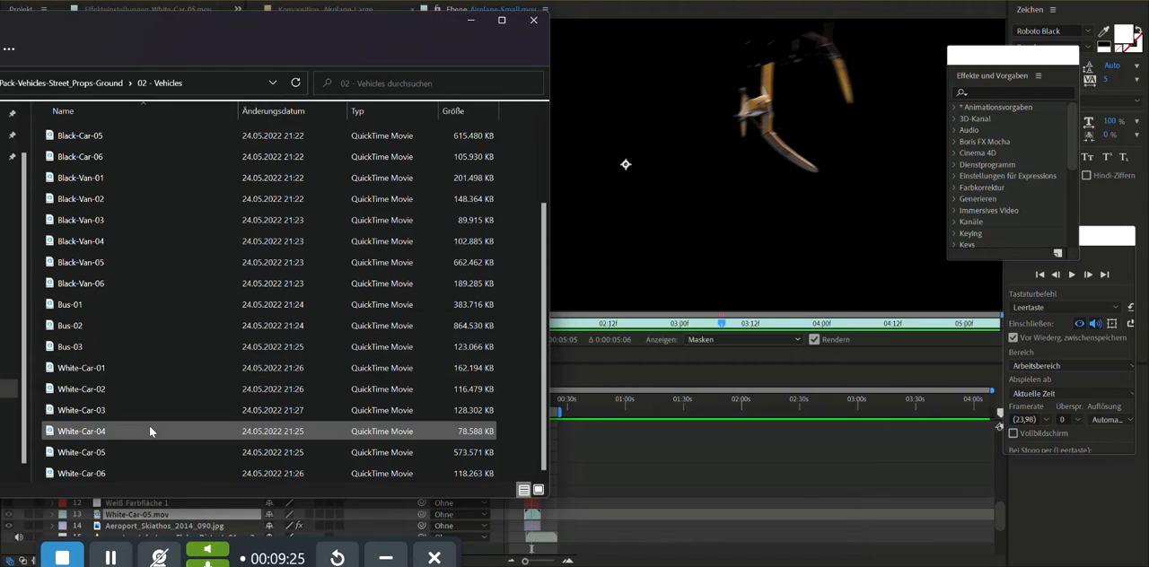
# - Open the White-Car-06 clip in the media player and play the car crash twice
pyautogui.rightClick(71, 474)
pyautogui.click(71, 476)
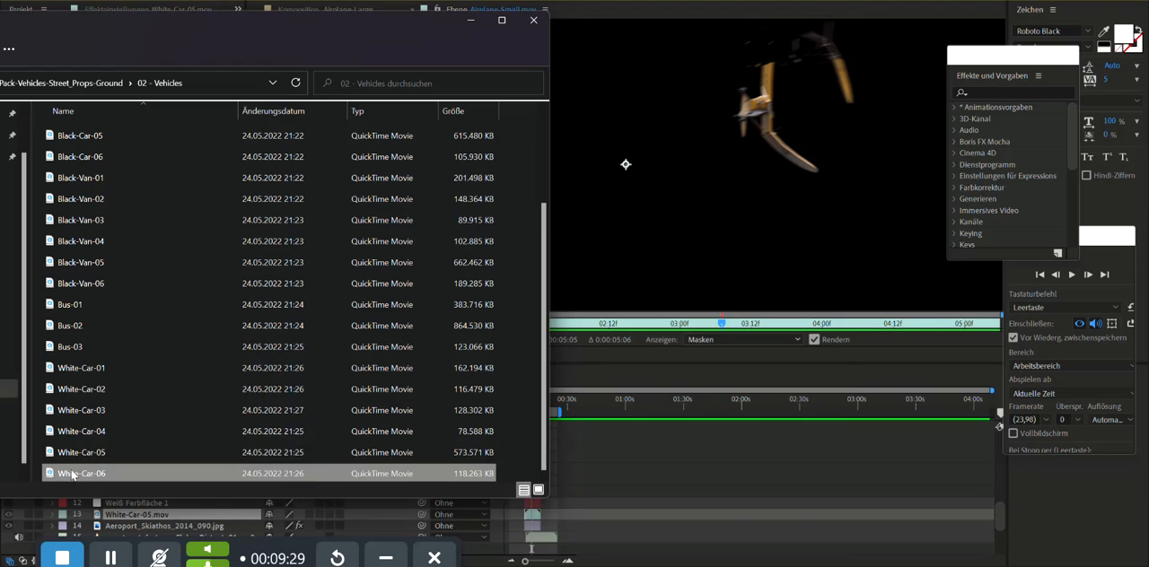
pyautogui.doubleClick(314, 388)
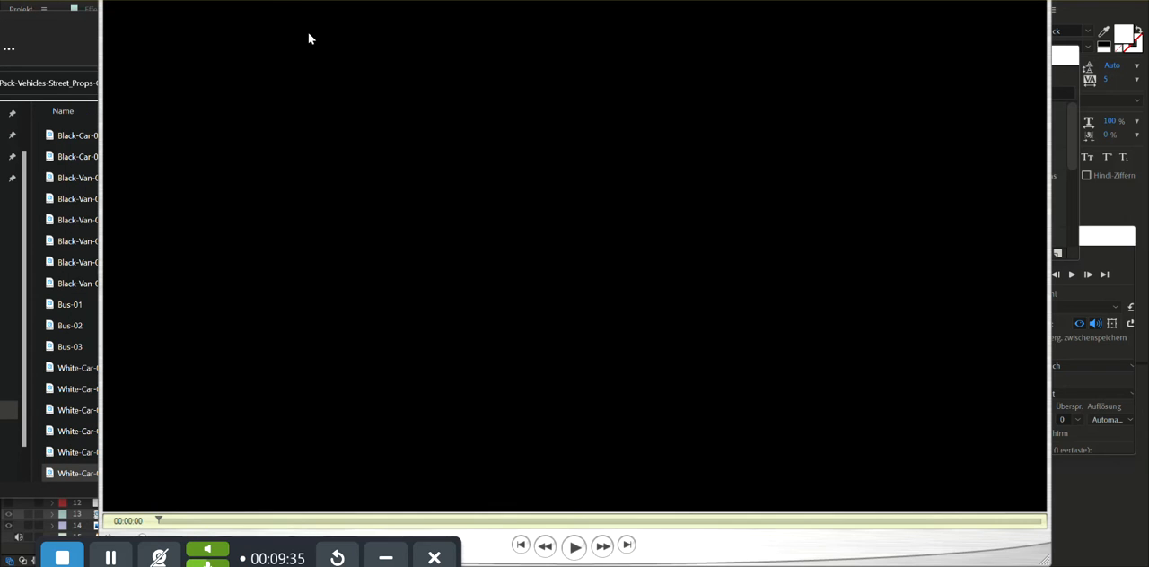
pyautogui.click(575, 547)
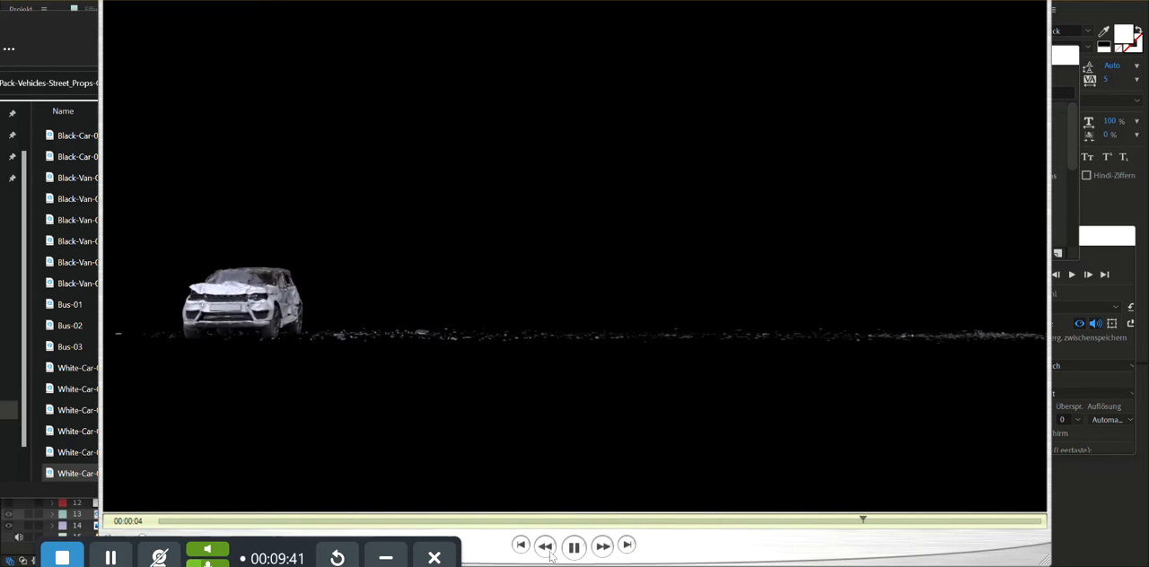
pyautogui.moveTo(907, 528); pyautogui.dragTo(126, 508)
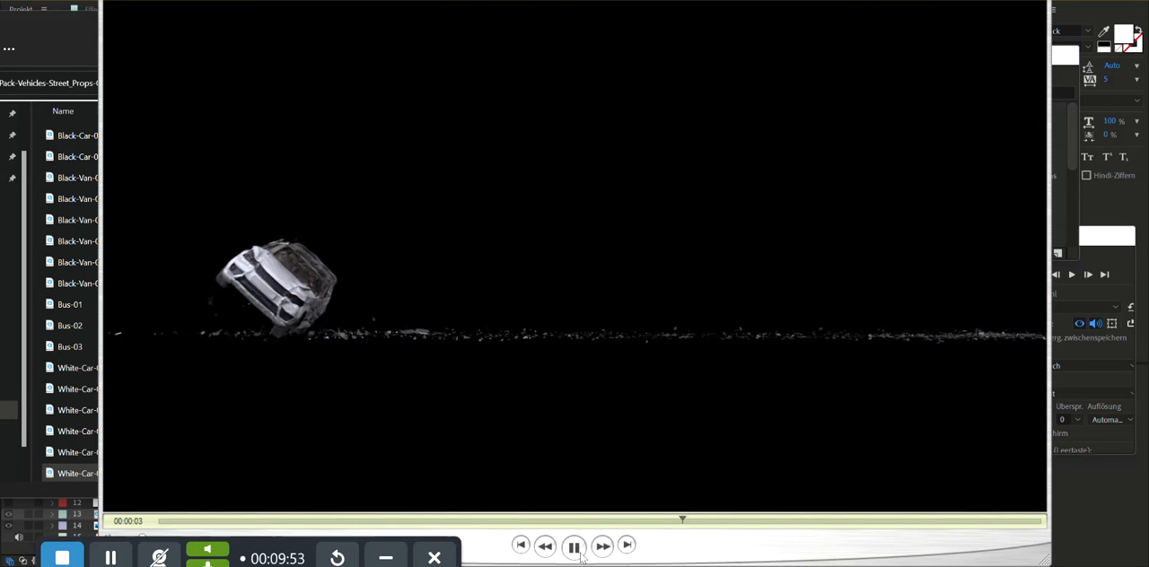
pyautogui.click(575, 547)
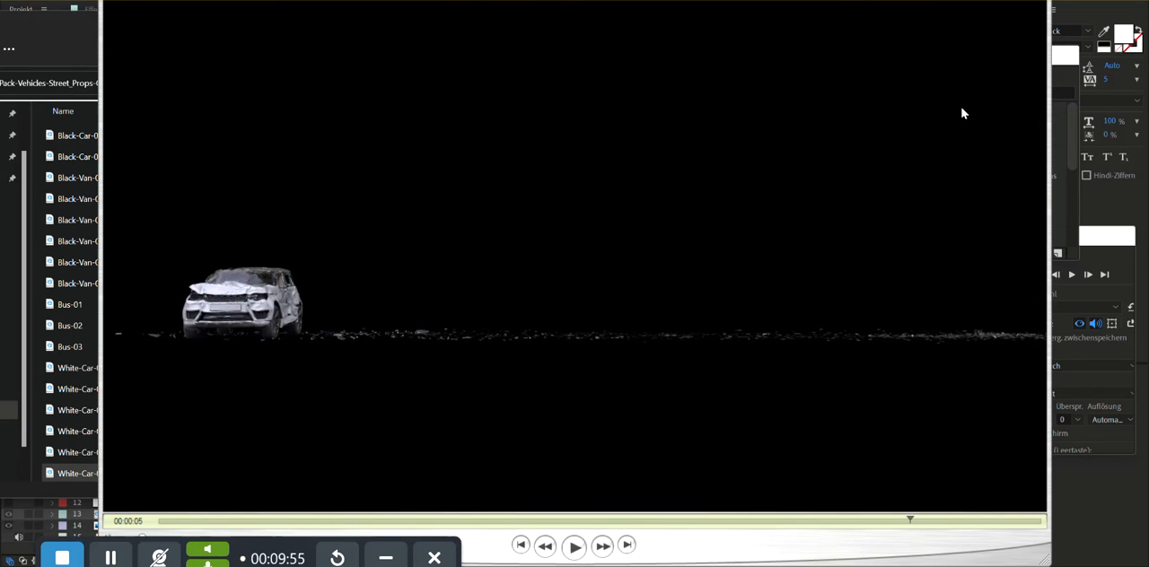
# - Close the open clip, open White-Car-05 from the 02 - Vehicles folder, and scrub back and forth through the car's crash
pyautogui.click(1034, 2)
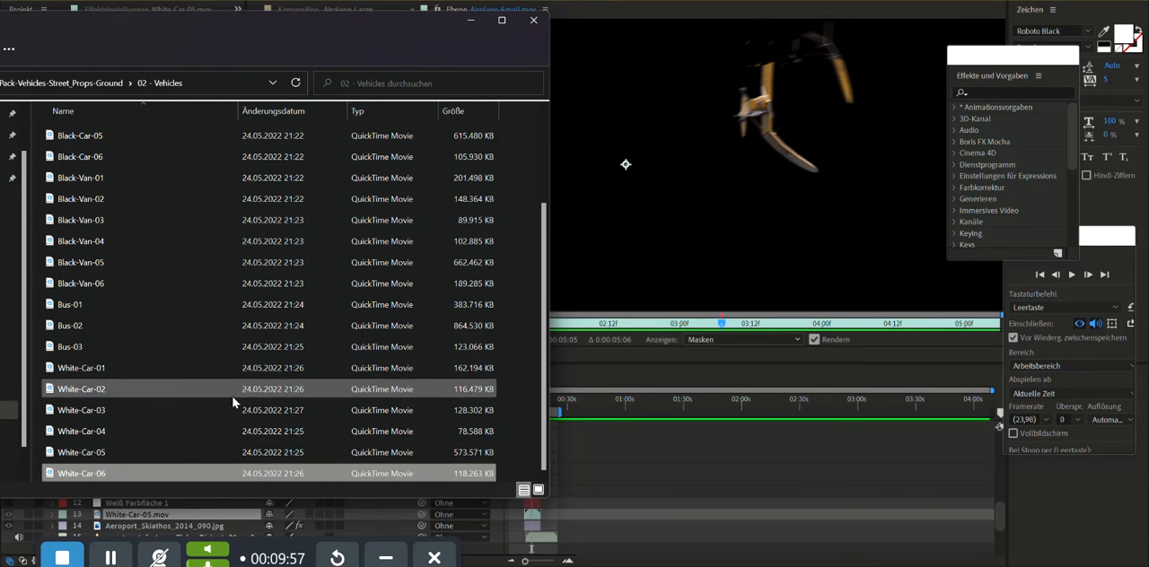
pyautogui.click(86, 458)
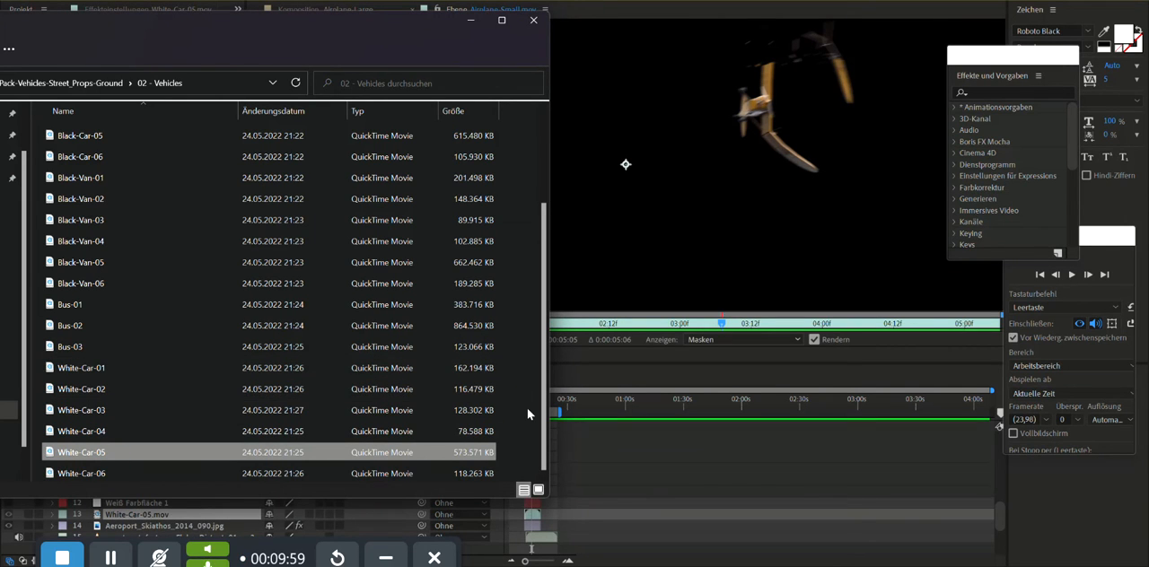
pyautogui.press('Return')
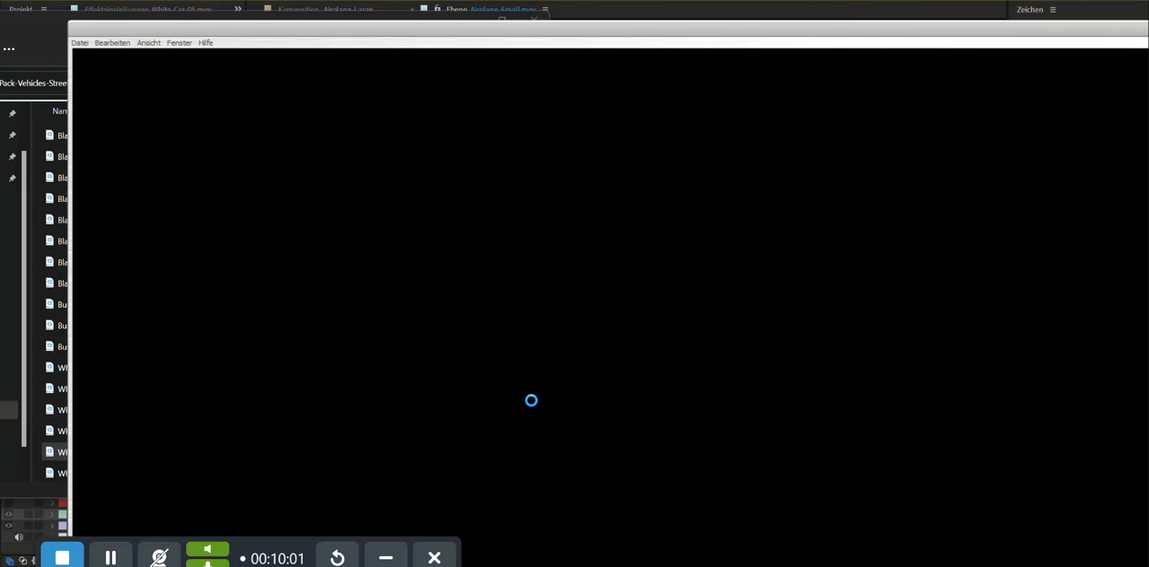
pyautogui.moveTo(504, 29); pyautogui.dragTo(444, 3)
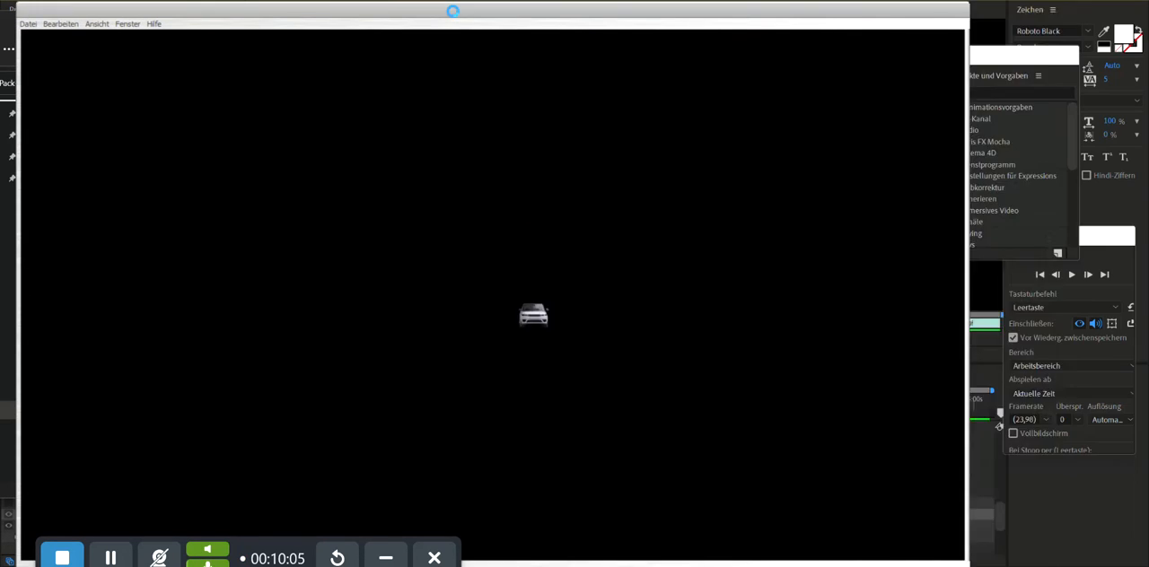
pyautogui.moveTo(162, 524); pyautogui.dragTo(596, 523)
pyautogui.moveTo(630, 522); pyautogui.dragTo(287, 534)
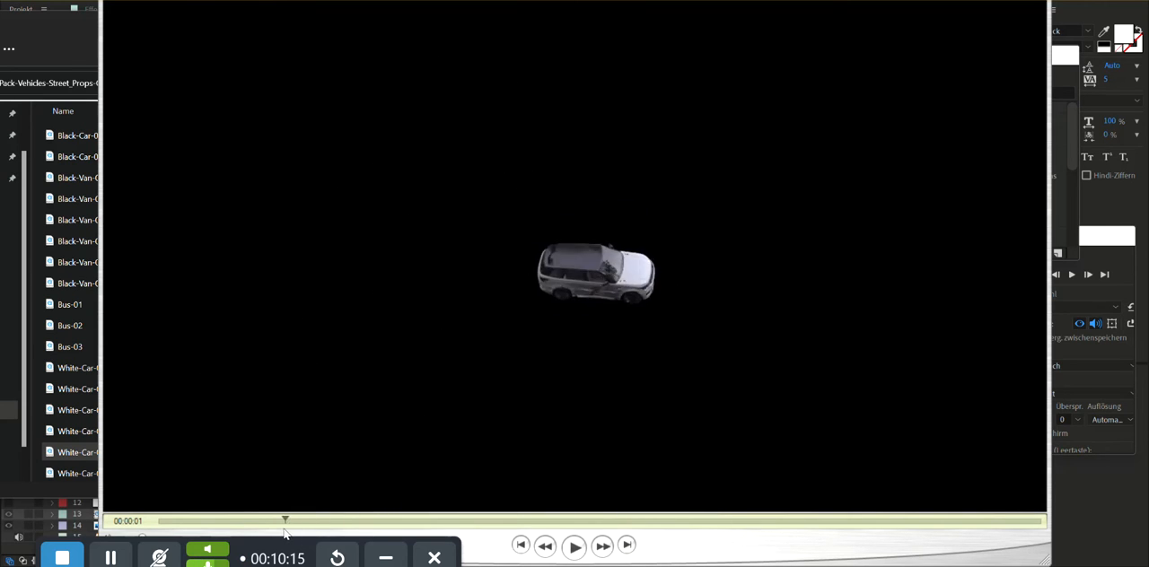
pyautogui.moveTo(284, 534); pyautogui.dragTo(686, 523)
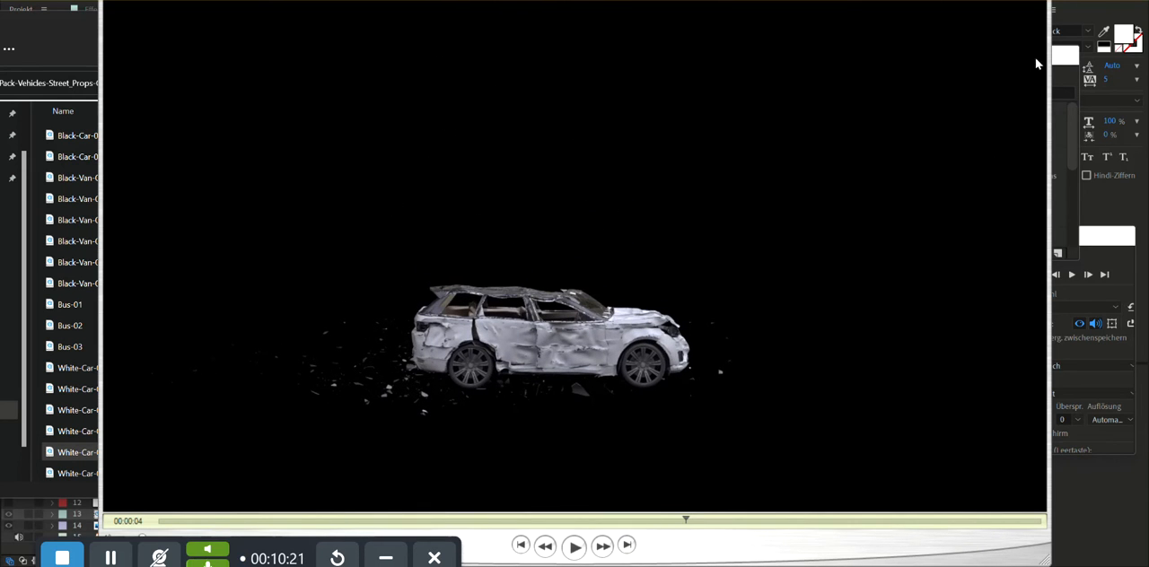
pyautogui.press('space')
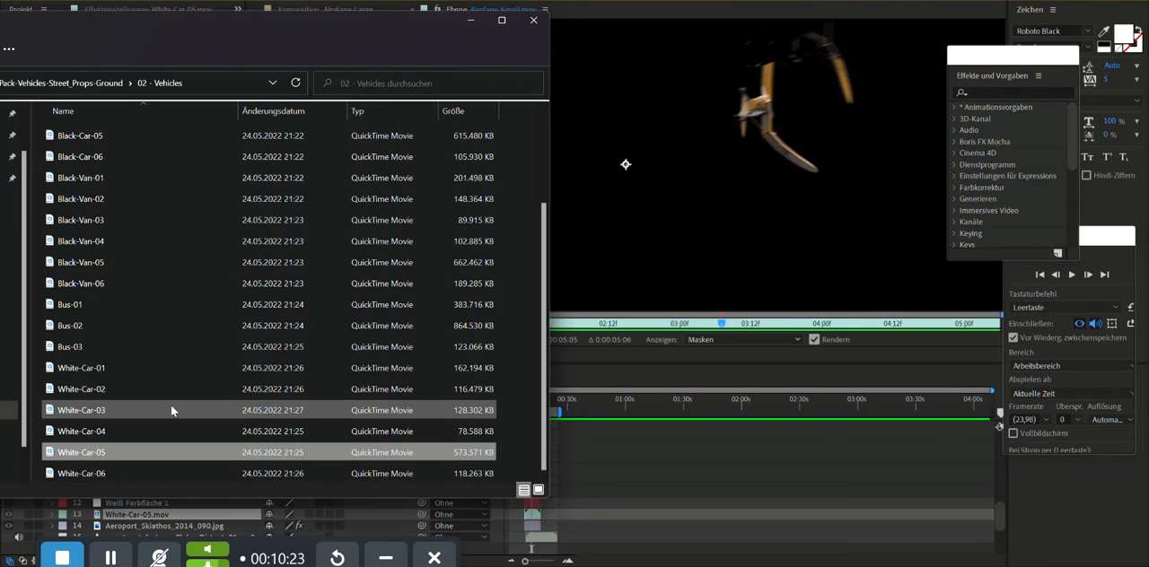
# - Open the Black-Car-01 clip, scrub and play the car's fall onto its roof, and close the clip
pyautogui.scroll(2, 171, 405)
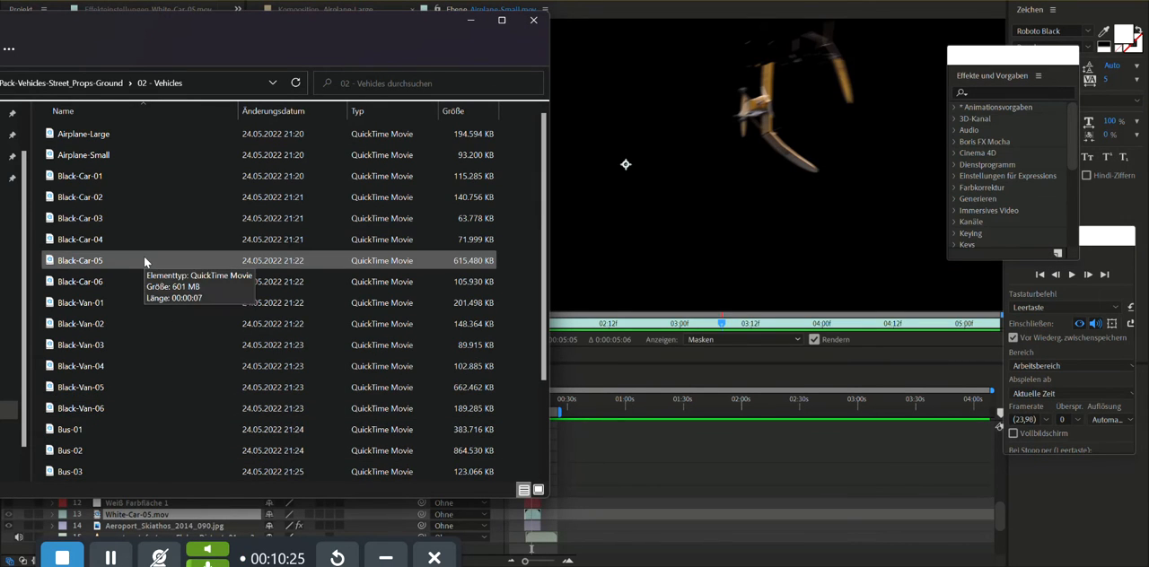
pyautogui.click(102, 178)
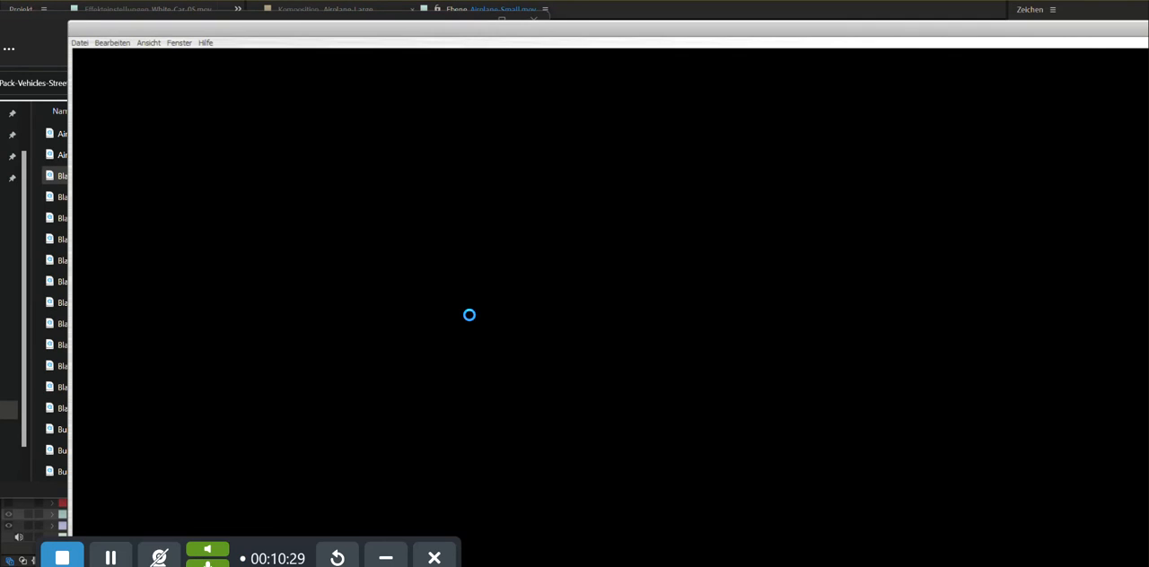
pyautogui.moveTo(165, 521); pyautogui.dragTo(339, 551)
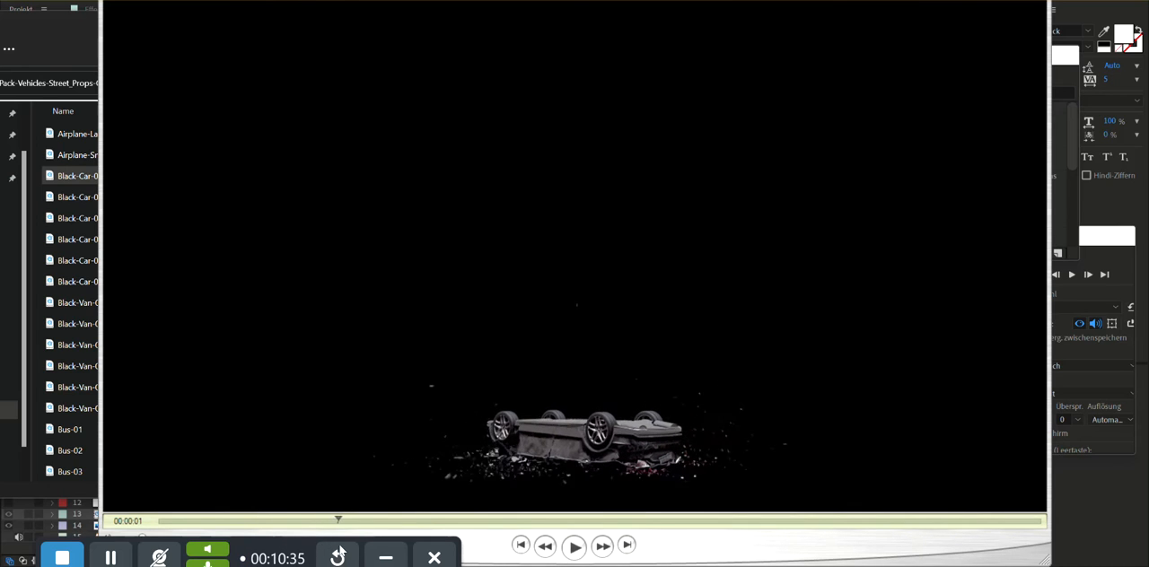
pyautogui.moveTo(482, 549); pyautogui.dragTo(212, 564)
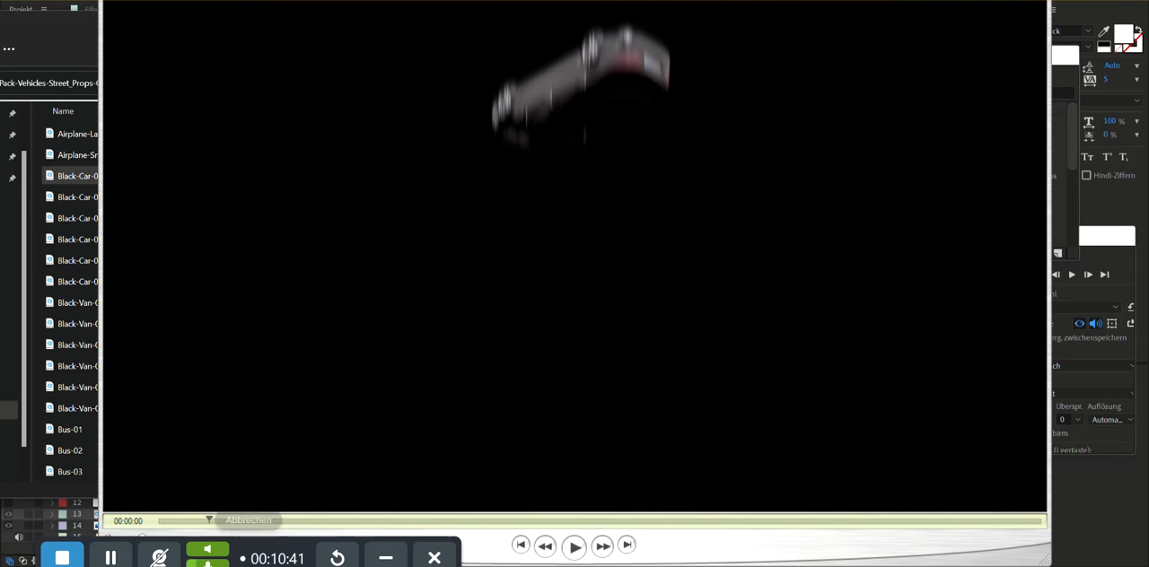
pyautogui.click(573, 553)
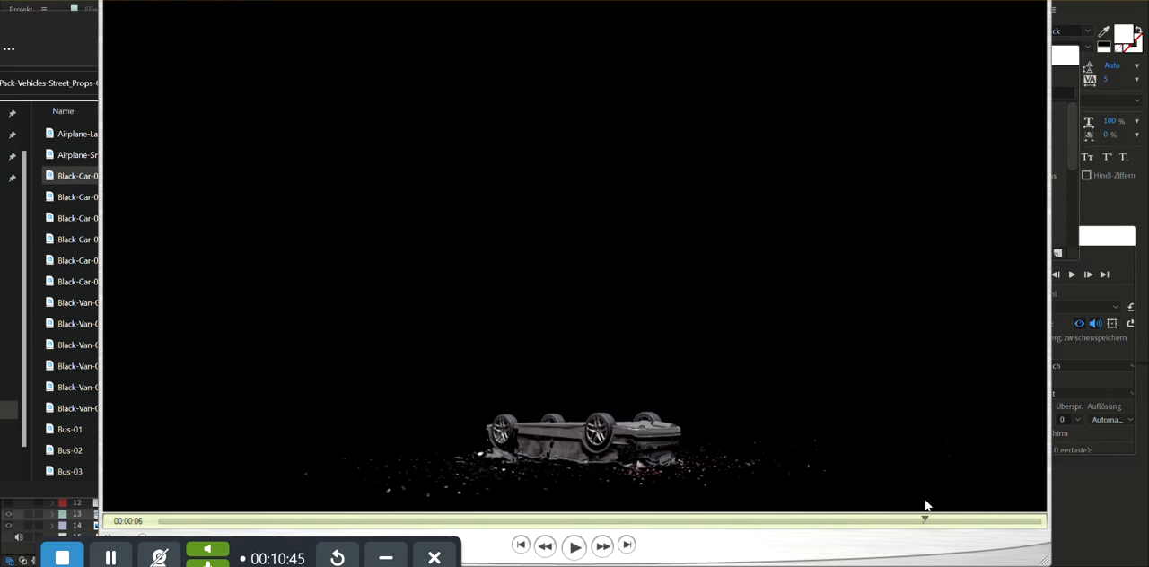
pyautogui.moveTo(494, 525); pyautogui.dragTo(273, 523)
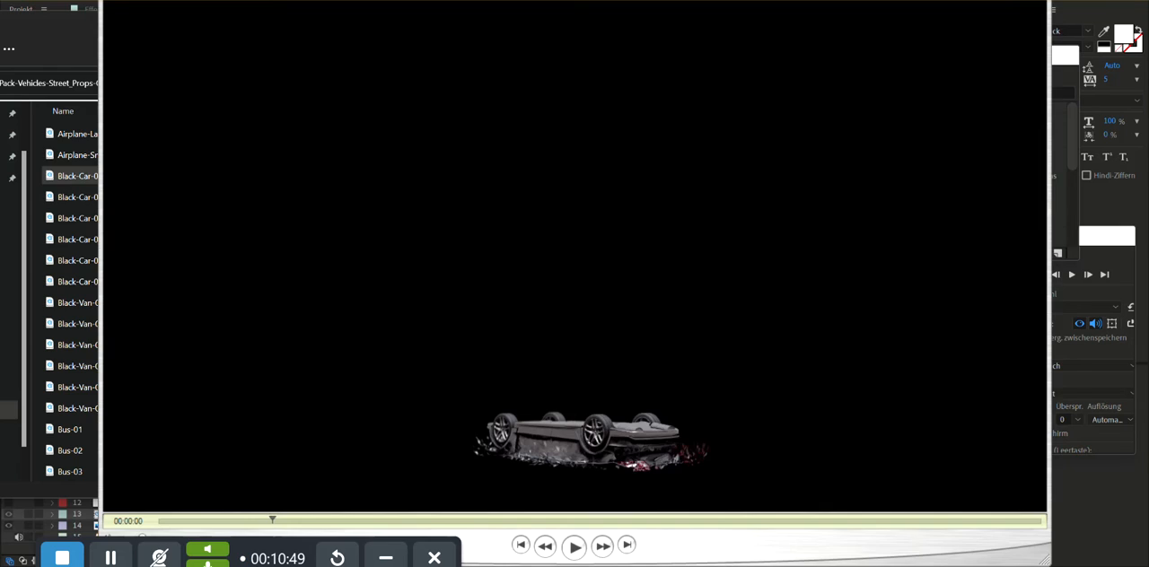
pyautogui.click(1039, 1)
# - Go to the 03 - Street Props folder and view the collapsing highway sign in the 06-Streep-Prop-01 clip
pyautogui.click(112, 84)
pyautogui.click(83, 159)
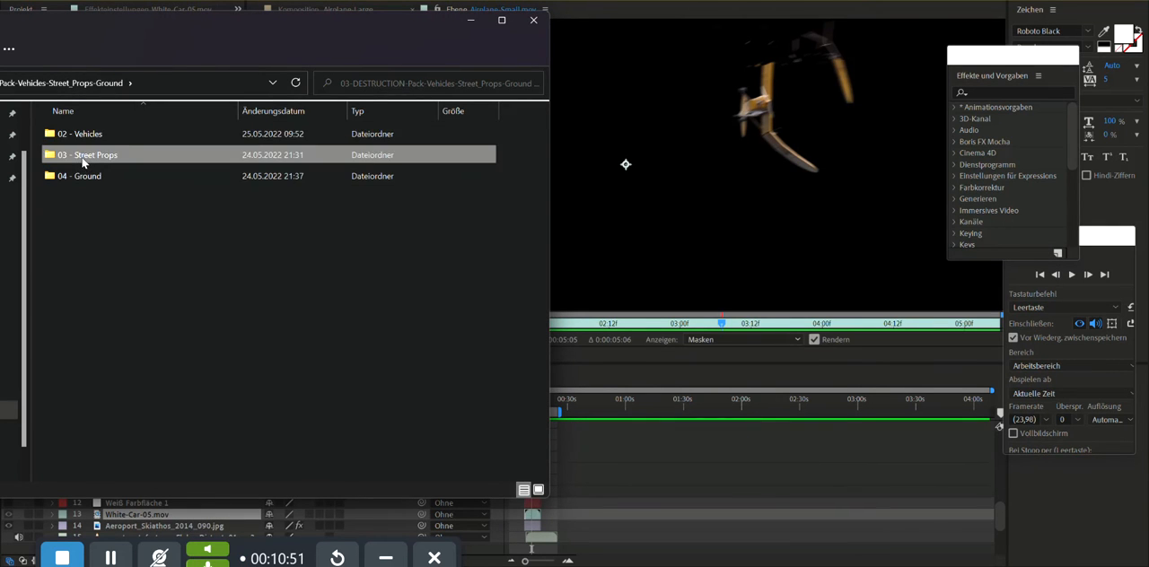
pyautogui.doubleClick(83, 160)
pyautogui.click(103, 431)
pyautogui.doubleClick(285, 342)
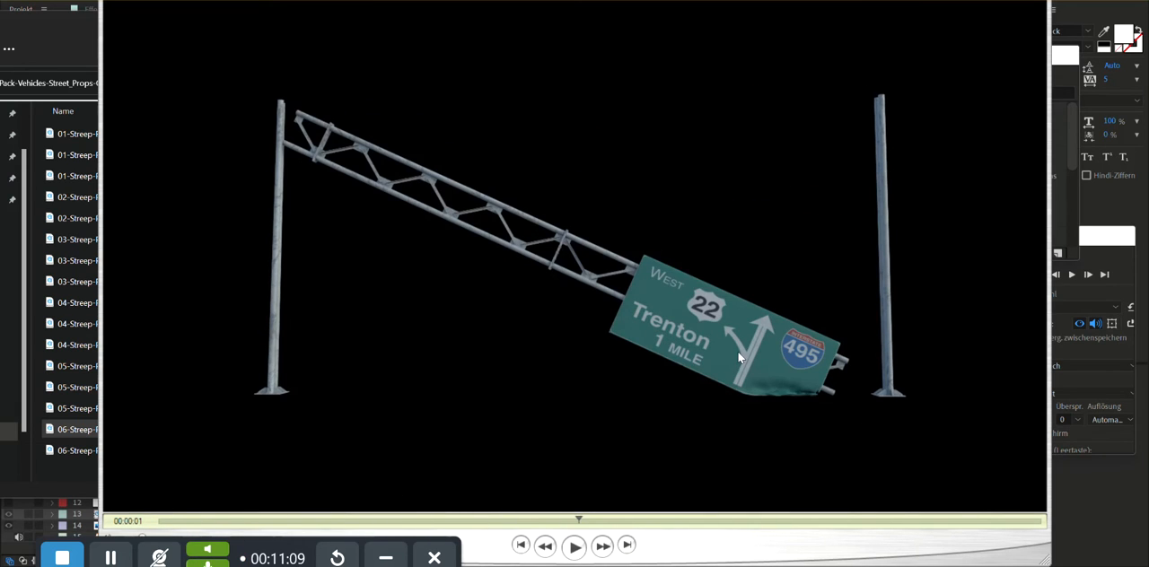
pyautogui.press('space')
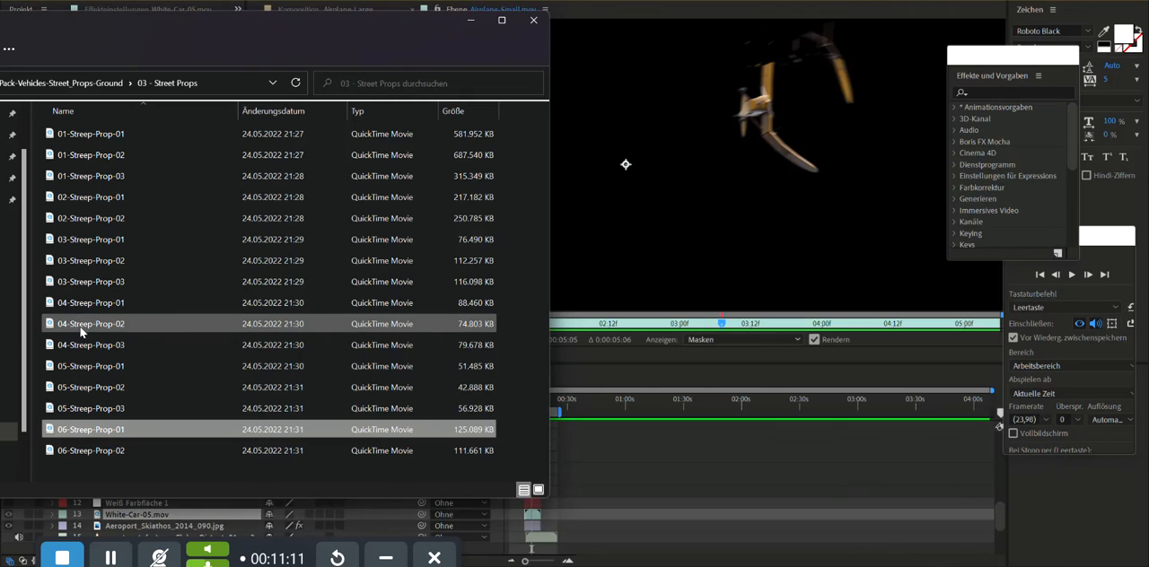
# - Open the 01-Streep-Prop-02 clip, scrub through the billboard's destruction, and close the clip
pyautogui.click(92, 155)
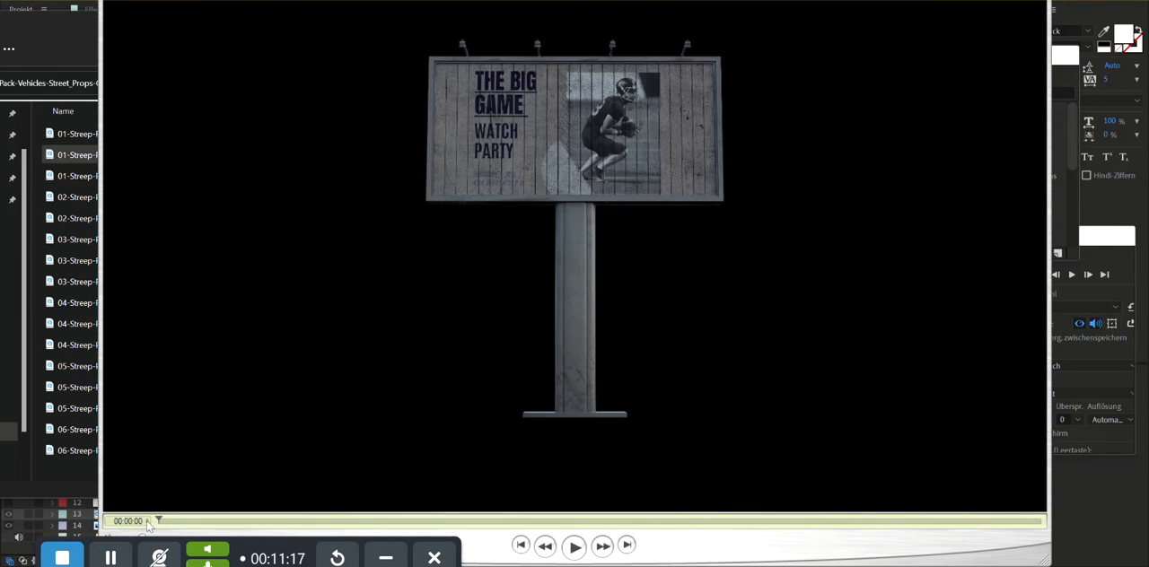
pyautogui.moveTo(261, 530); pyautogui.dragTo(761, 493)
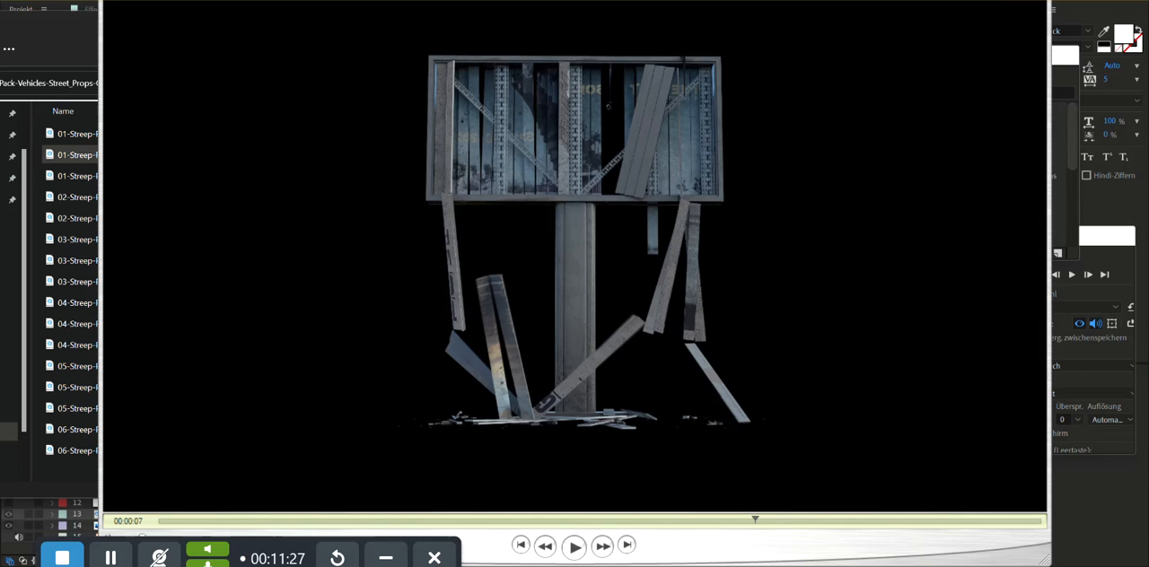
pyautogui.click(1037, 1)
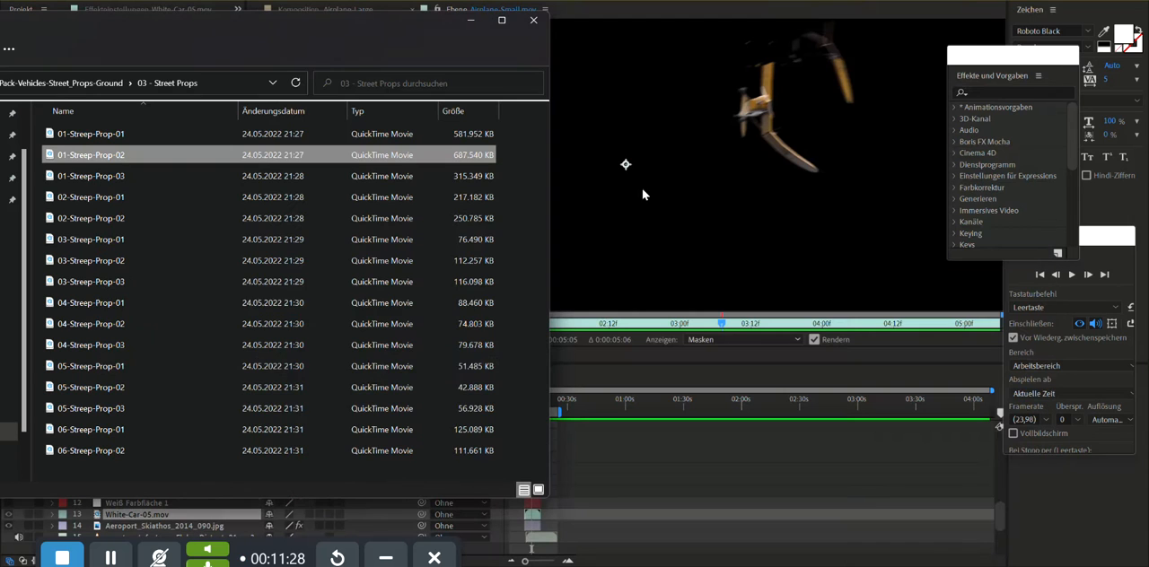
# - Go to the 04 - Ground folder, open Ground-Slow_Motion-01, play and scrub through the ground's break-up, and close the clip
pyautogui.click(100, 79)
pyautogui.doubleClick(80, 179)
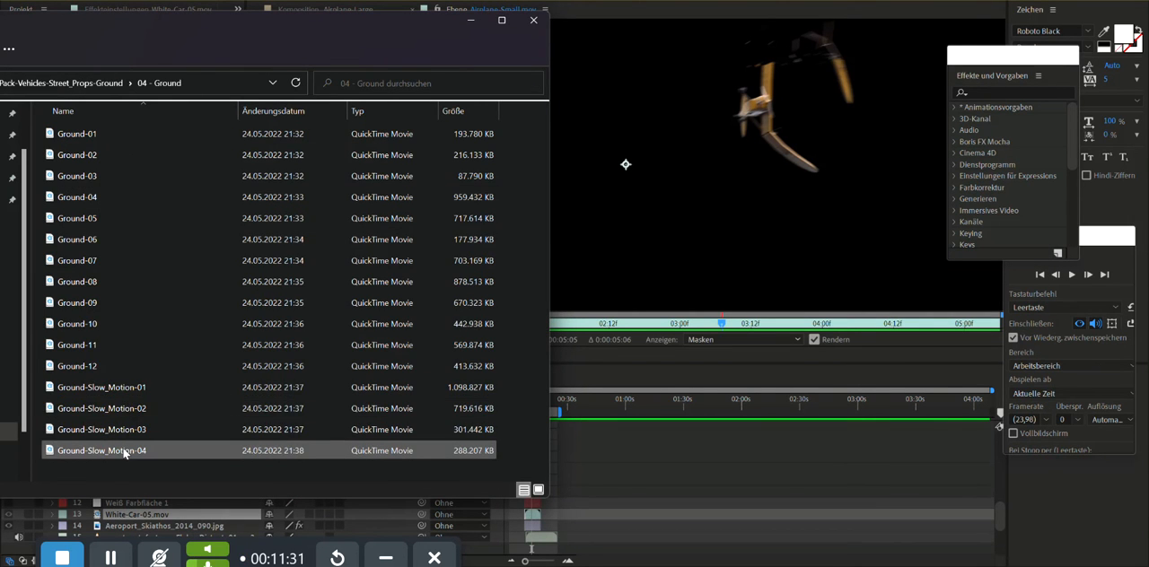
pyautogui.doubleClick(482, 328)
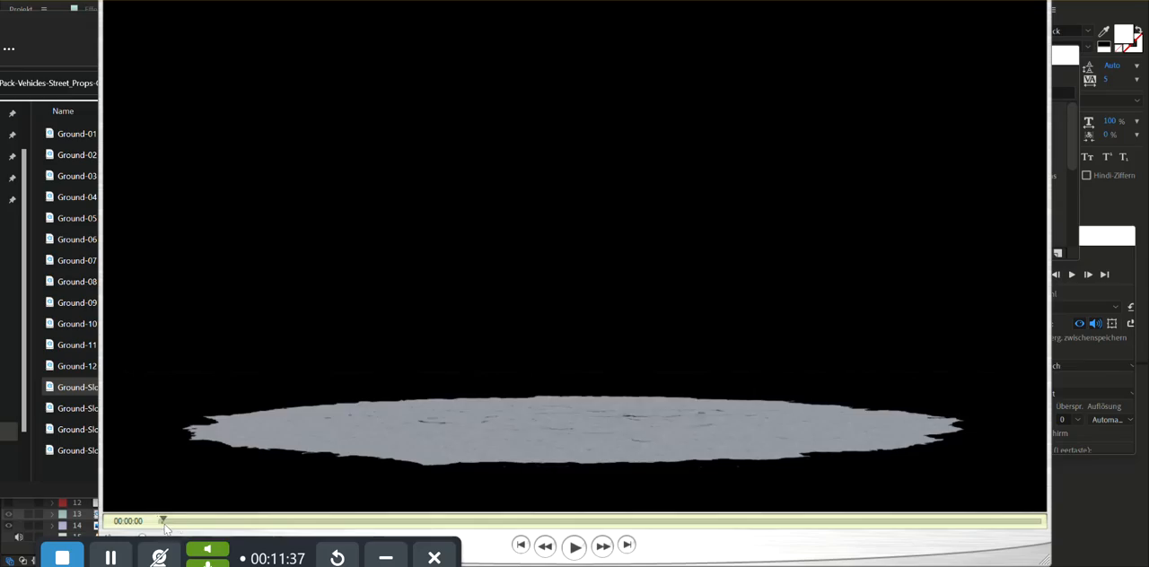
pyautogui.click(573, 547)
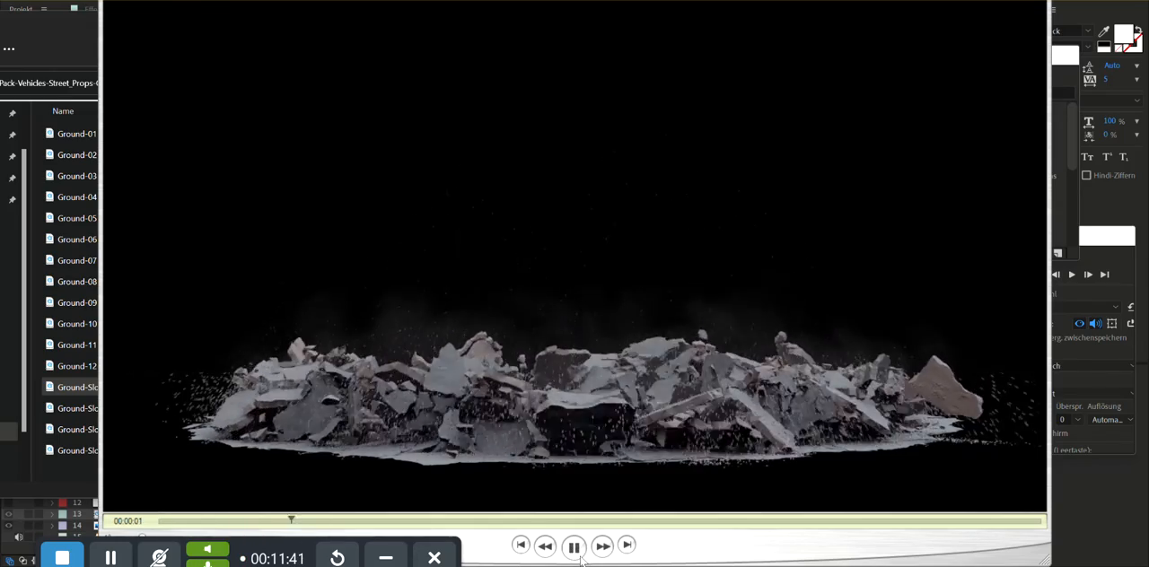
pyautogui.click(573, 547)
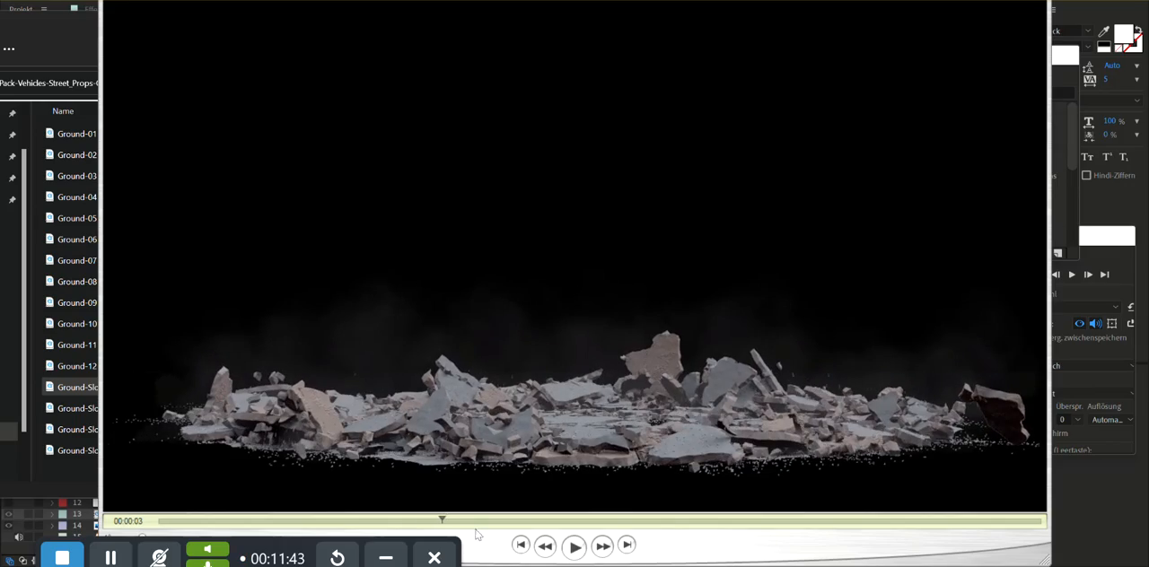
pyautogui.moveTo(467, 522); pyautogui.dragTo(371, 532)
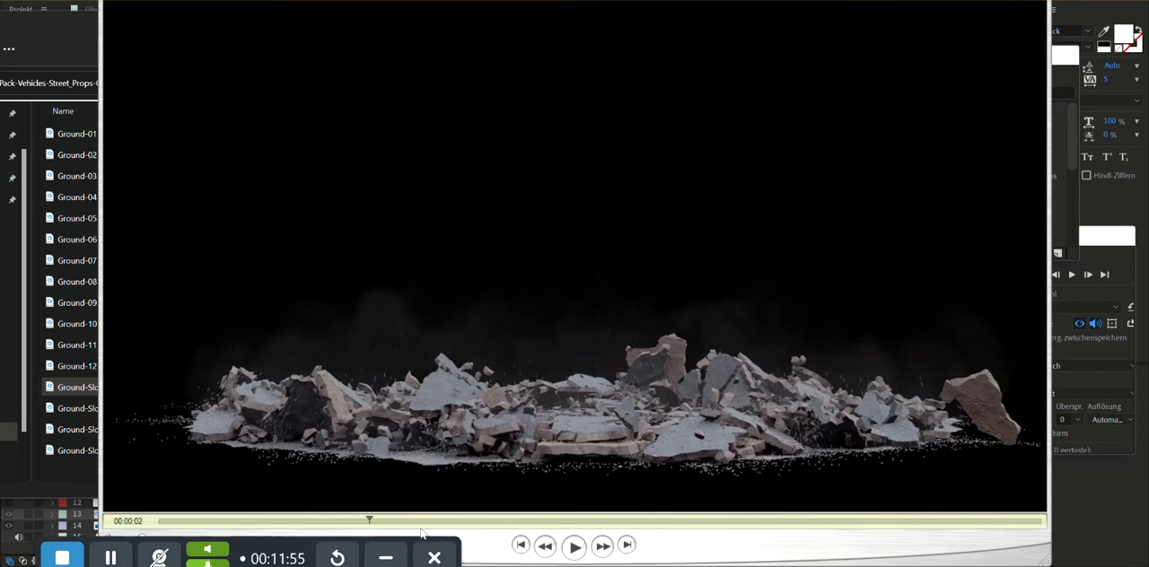
pyautogui.moveTo(371, 525); pyautogui.dragTo(982, 520)
pyautogui.moveTo(741, 526); pyautogui.dragTo(242, 514)
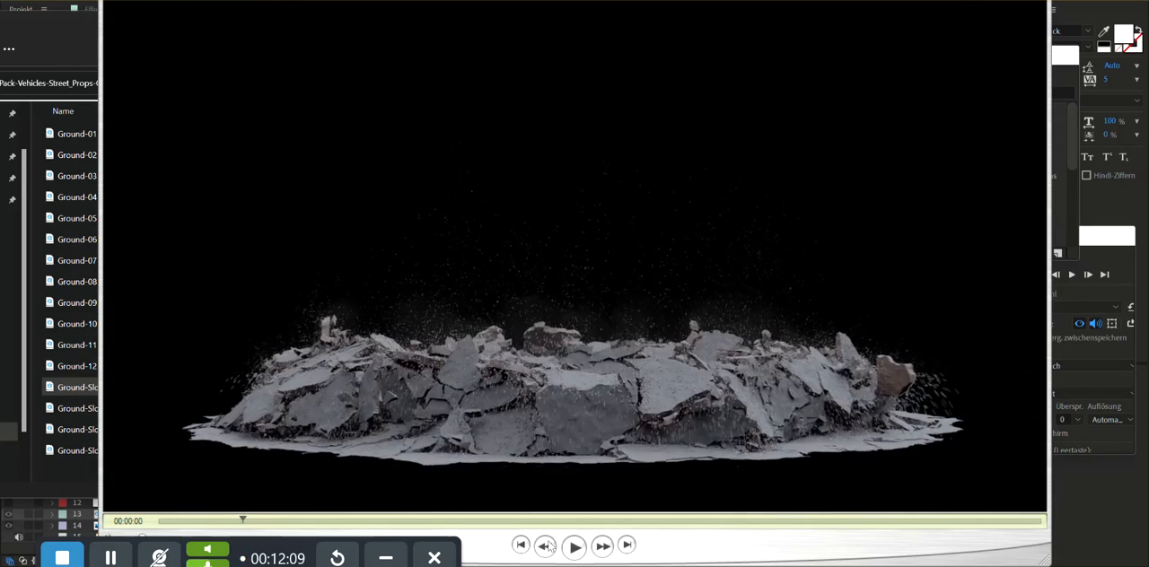
pyautogui.press('Escape')
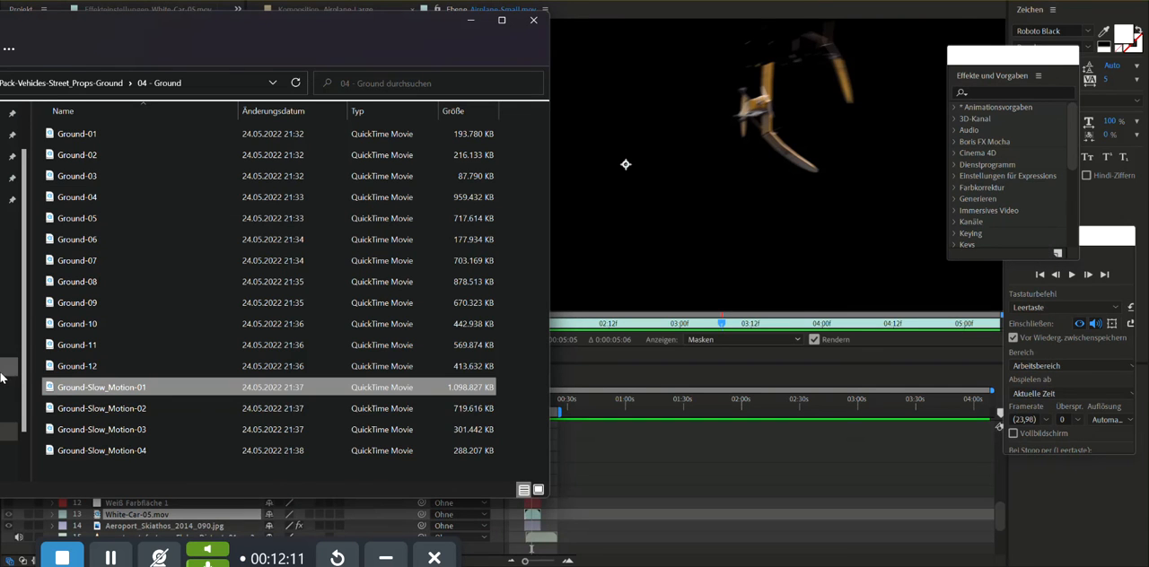
# - Open Ground-Slow_Motion-02, play and scrub through the top-view ground destruction, and close the clip
pyautogui.click(102, 408)
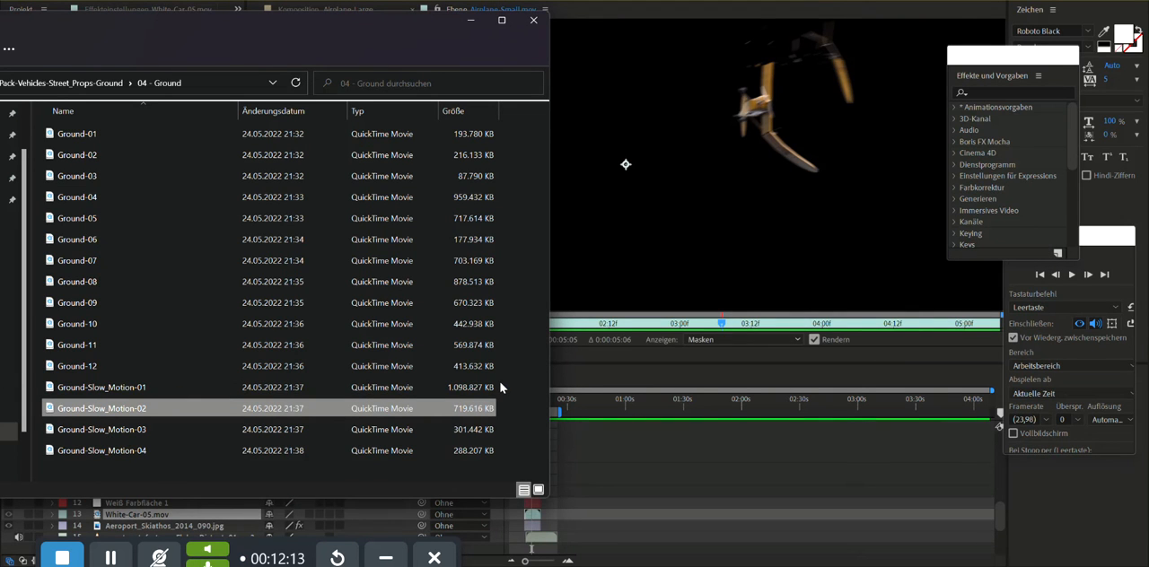
pyautogui.press('Return')
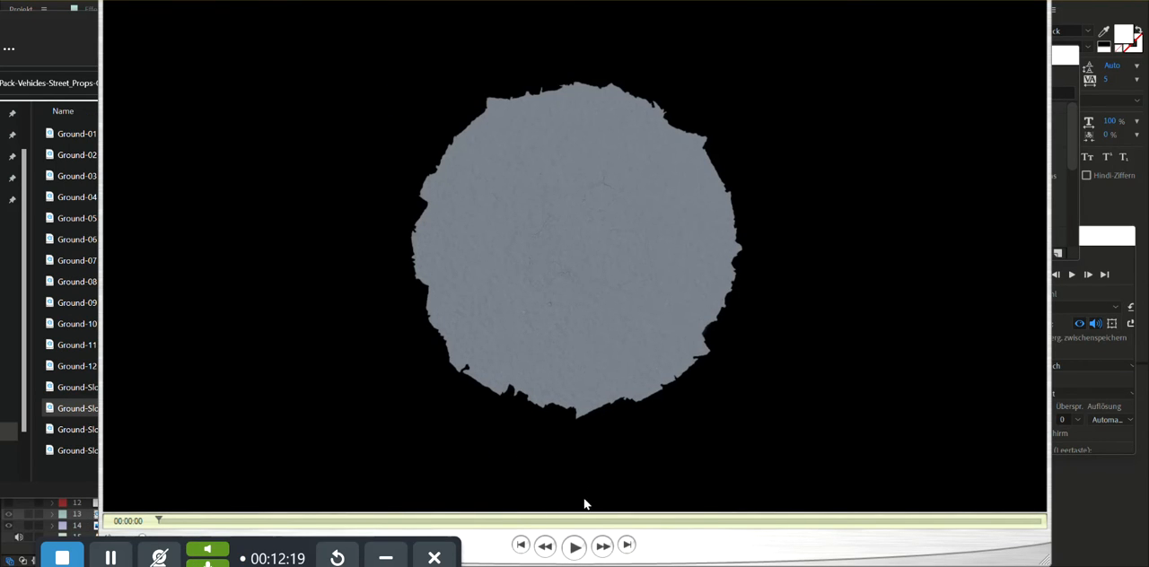
pyautogui.click(576, 552)
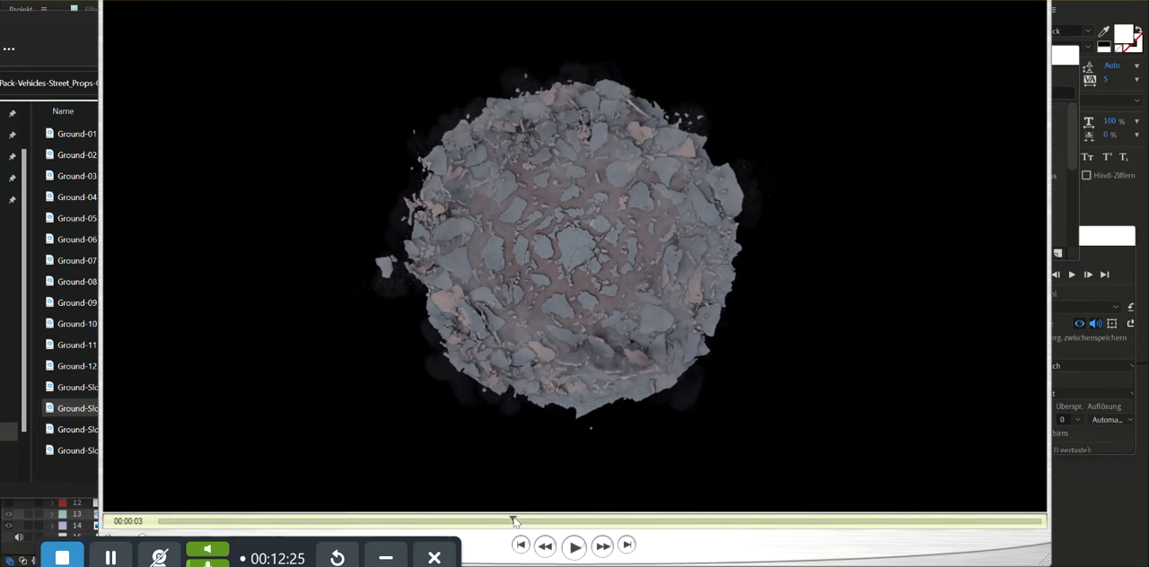
pyautogui.moveTo(513, 519); pyautogui.dragTo(907, 514)
pyautogui.moveTo(698, 498); pyautogui.dragTo(326, 516)
pyautogui.hotkey('alt', 'F4')
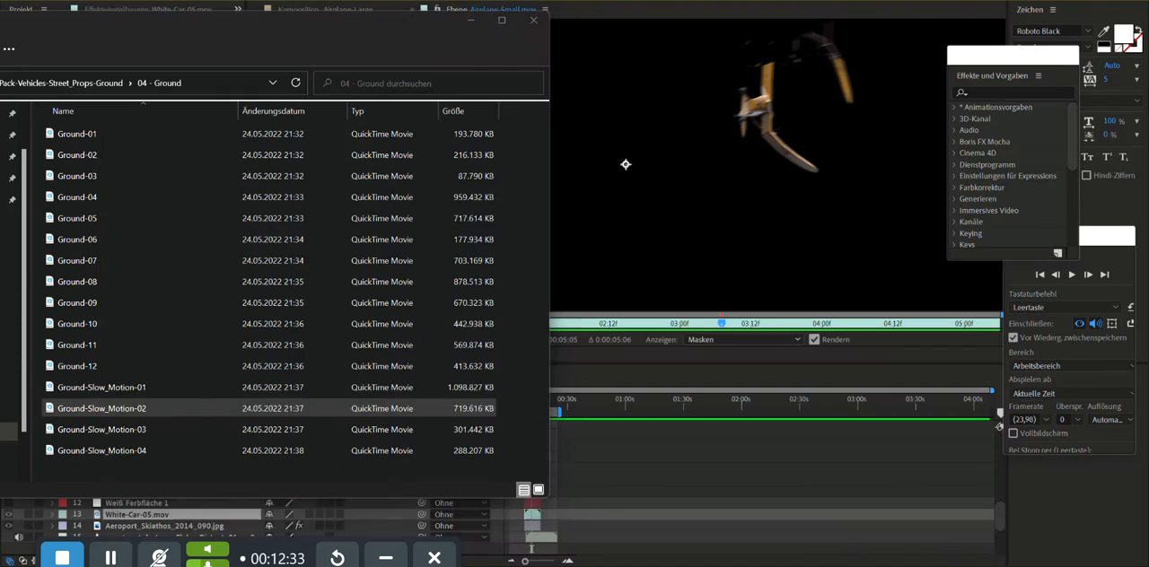
# - Open Ground-Slow_Motion-03, scrub through the ground explosion, and play the clip from its start
pyautogui.click(148, 430)
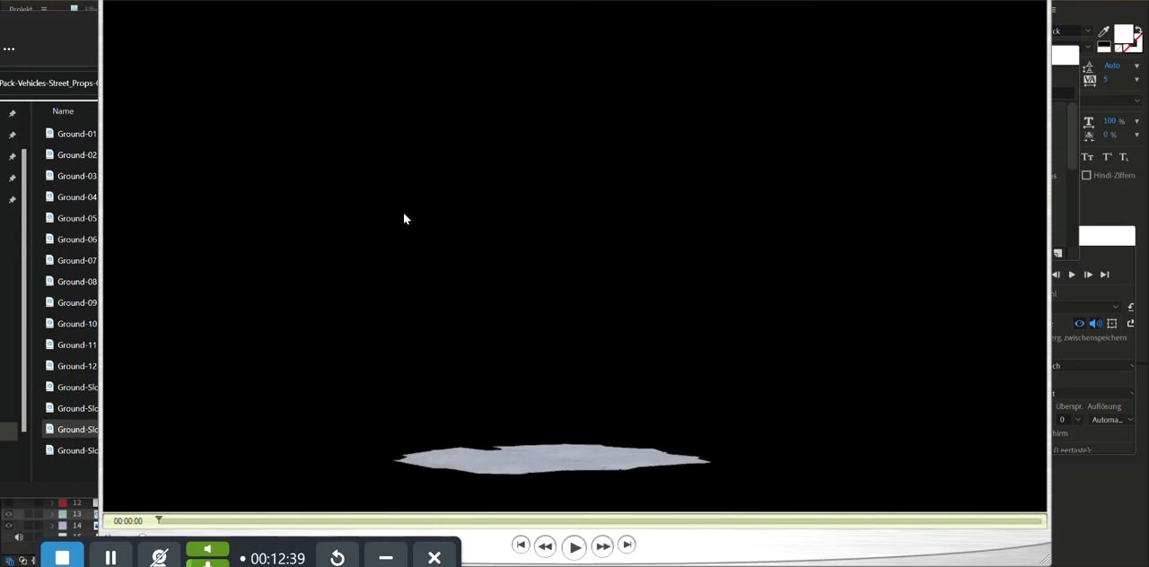
pyautogui.moveTo(157, 522); pyautogui.dragTo(240, 519)
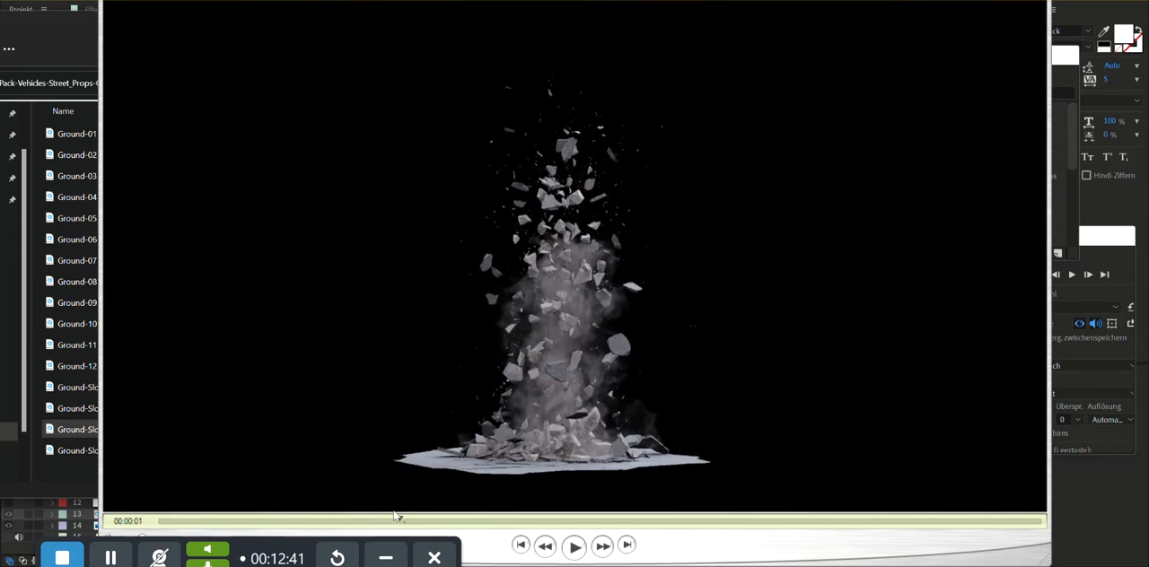
pyautogui.moveTo(396, 518); pyautogui.dragTo(108, 513)
pyautogui.click(573, 548)
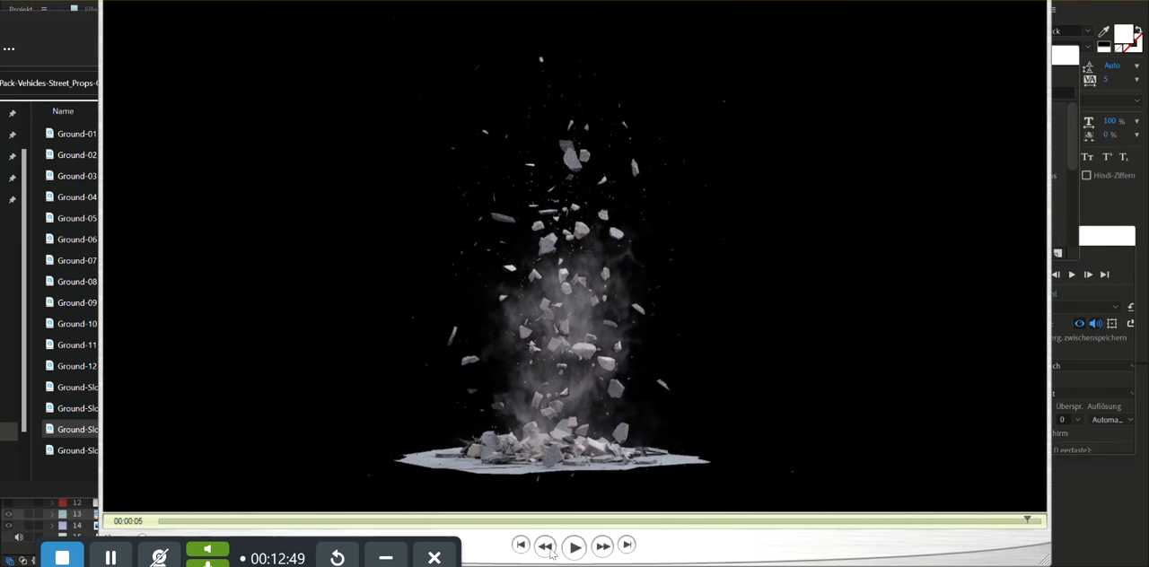
pyautogui.click(583, 553)
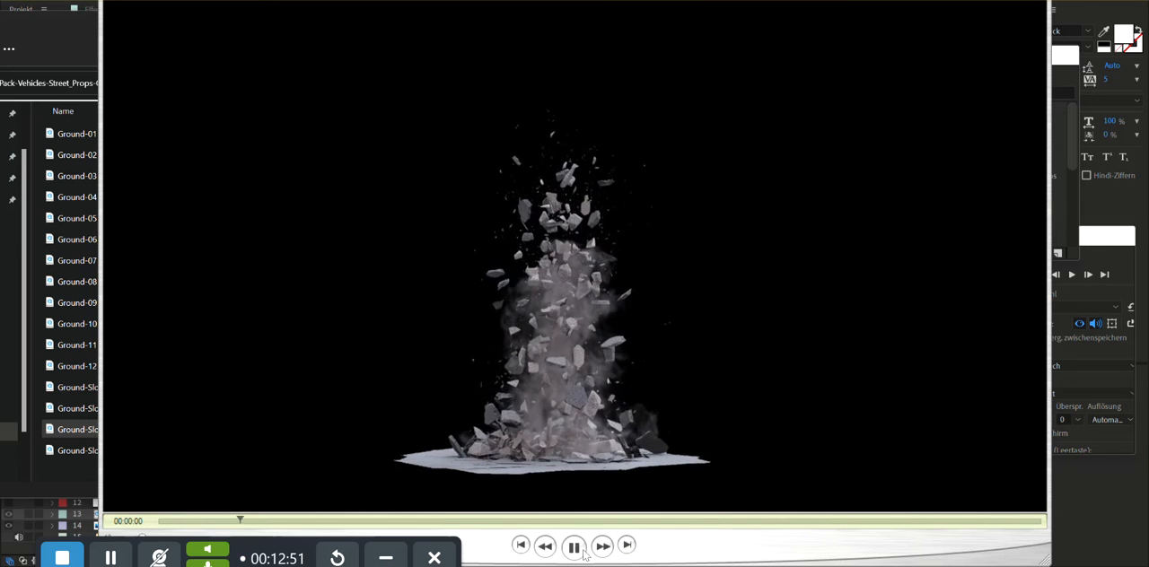
pyautogui.press('space')
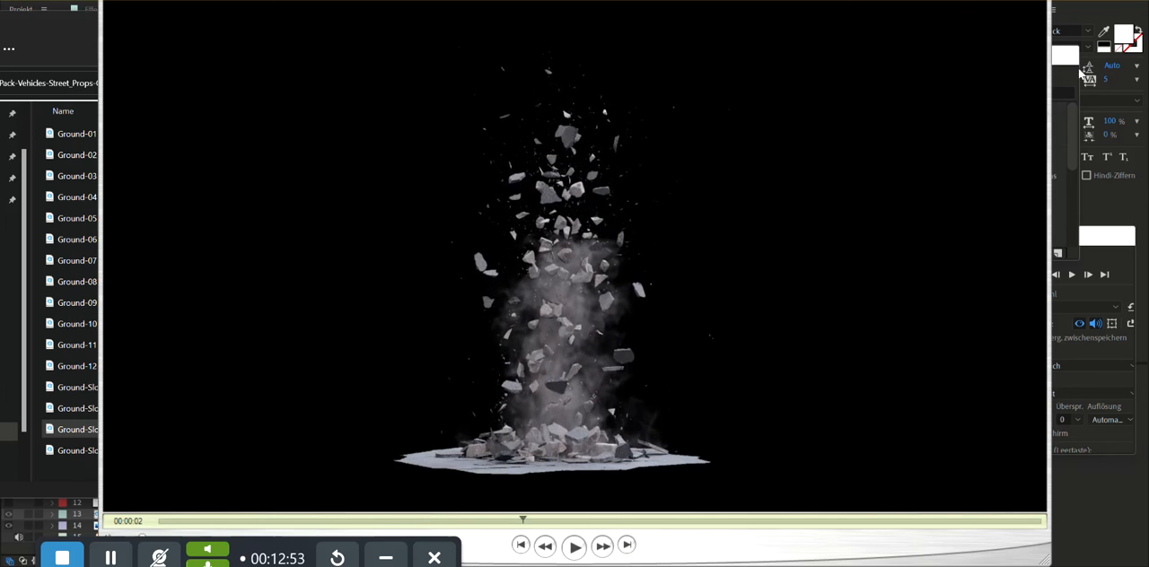
# - Close the current slow-motion clip, preview the Ground-05 destruction clip, close it, and return to the After Effects project
pyautogui.press('Escape')
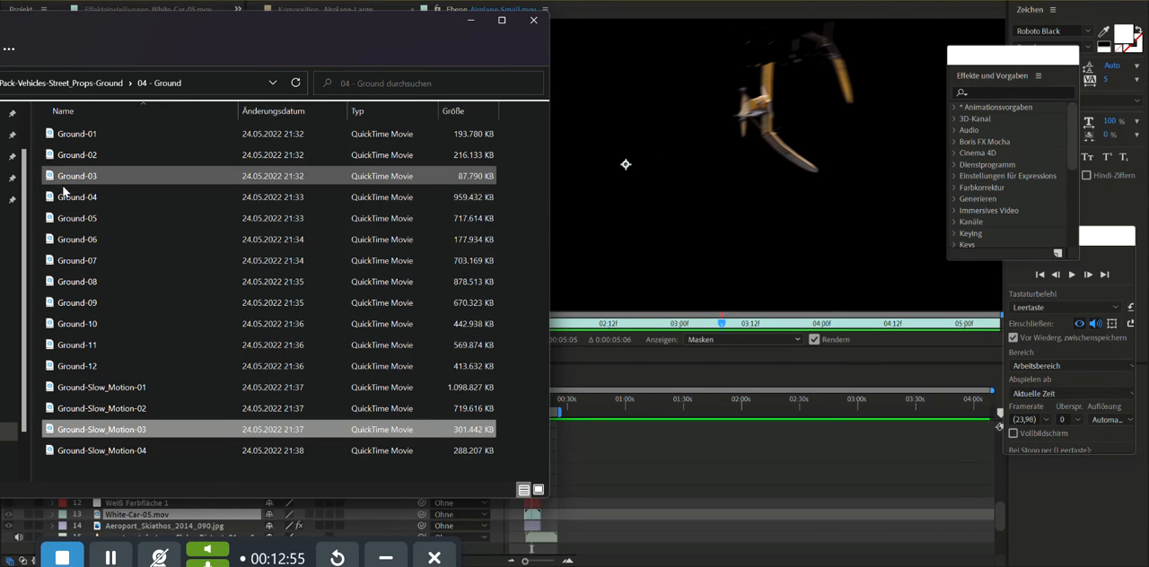
pyautogui.doubleClick(79, 222)
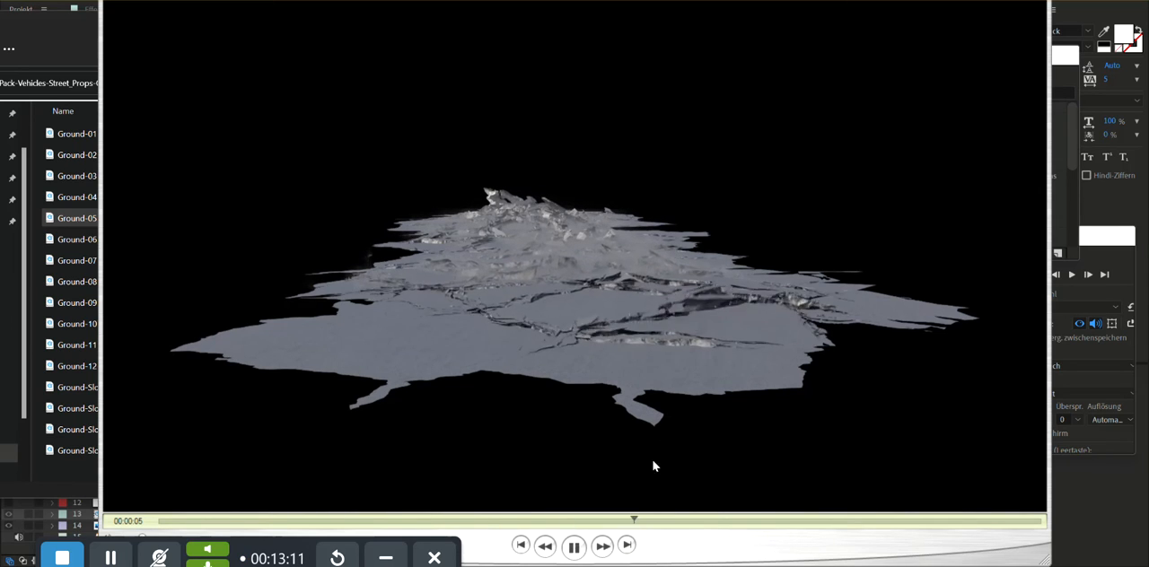
pyautogui.click(1034, 1)
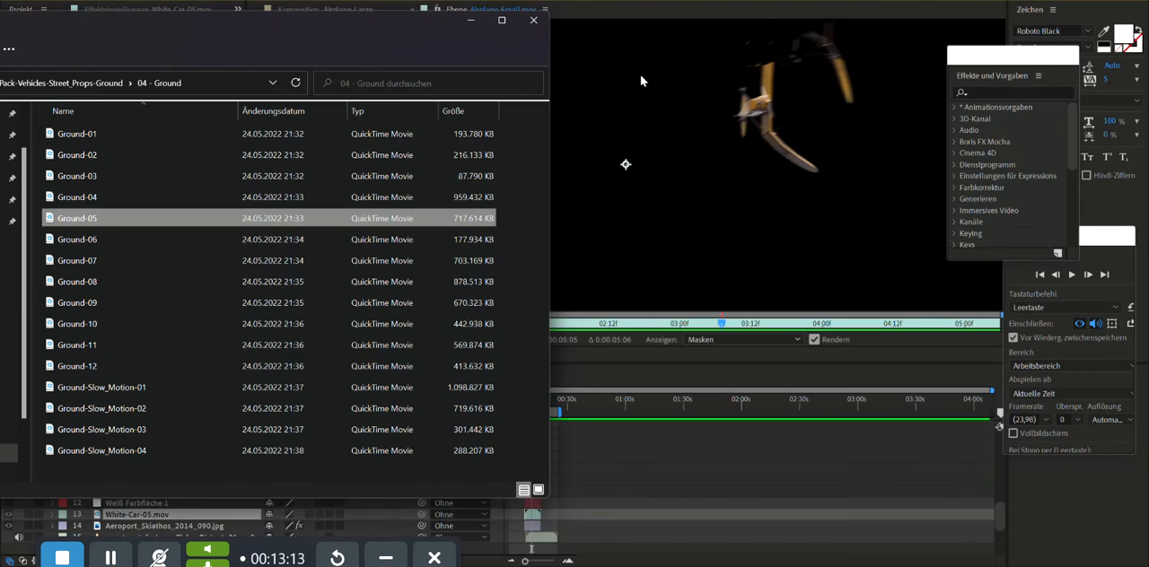
pyautogui.click(472, 24)
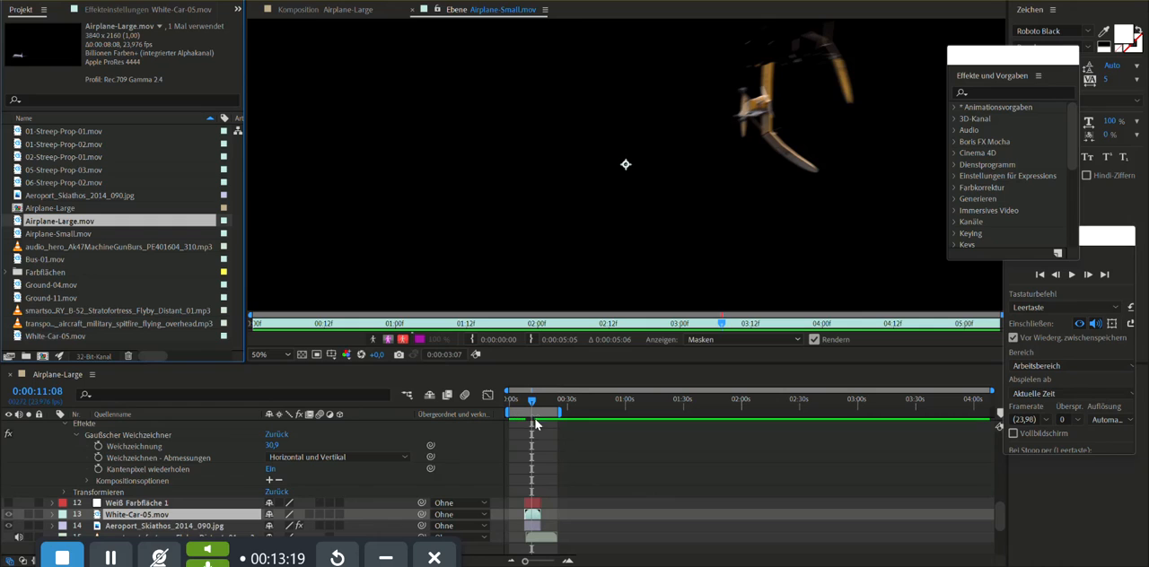
# - Show the Airplane-Large composition, set its current time to 0:00:00:00, and turn off solo for the White-Car-05.mov layer
pyautogui.click(350, 11)
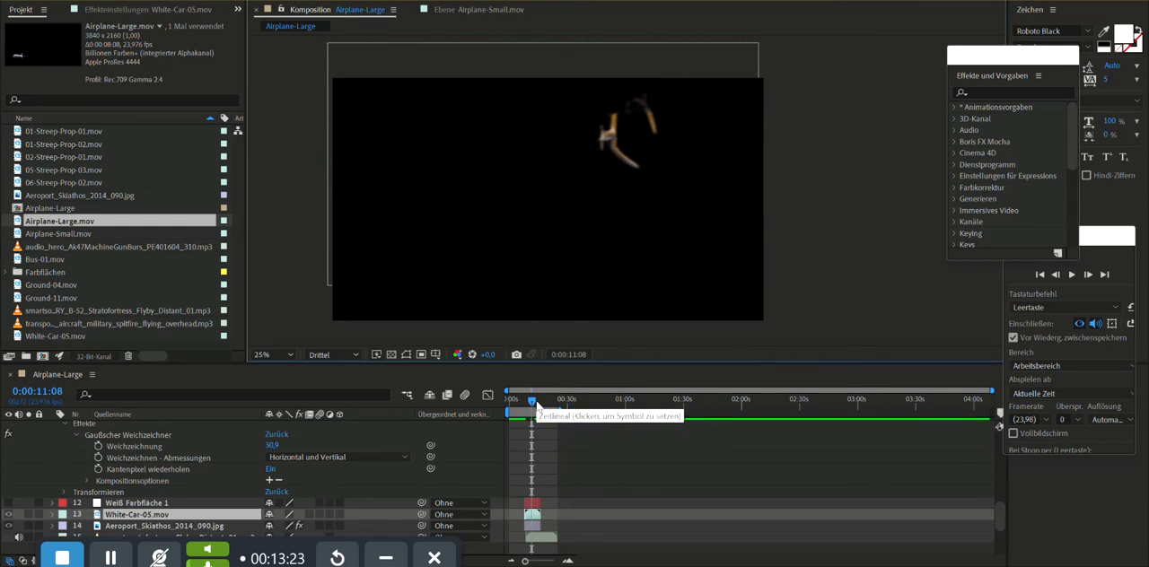
pyautogui.moveTo(537, 406); pyautogui.dragTo(511, 408)
pyautogui.scroll(-3, 65, 514)
pyautogui.scroll(5, 66, 514)
pyautogui.click(30, 516)
pyautogui.scroll(5, 72, 494)
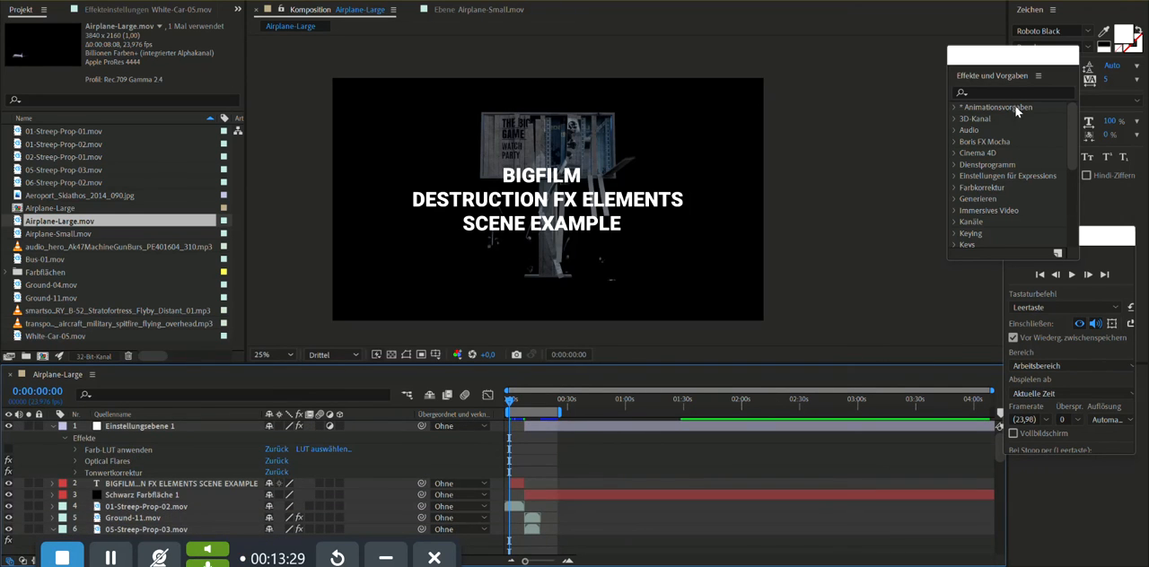
# - Move the floating effects and preview panels beside the composition image, and play the Airplane-Large scene from its start
pyautogui.moveTo(1016, 56); pyautogui.dragTo(839, 58)
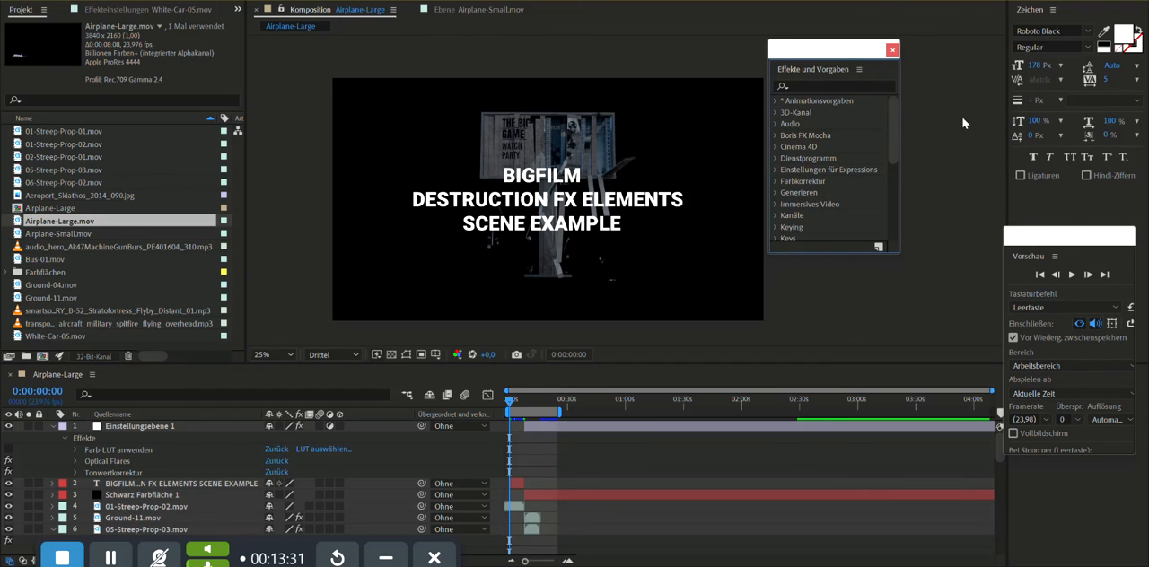
pyautogui.moveTo(1049, 250); pyautogui.dragTo(849, 73)
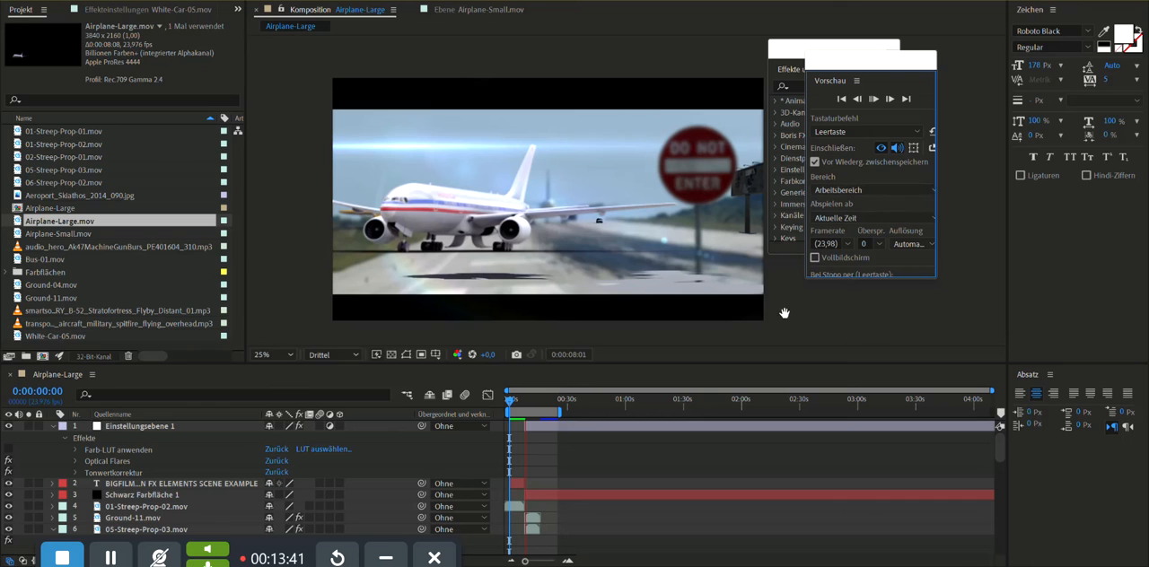
pyautogui.press('space')
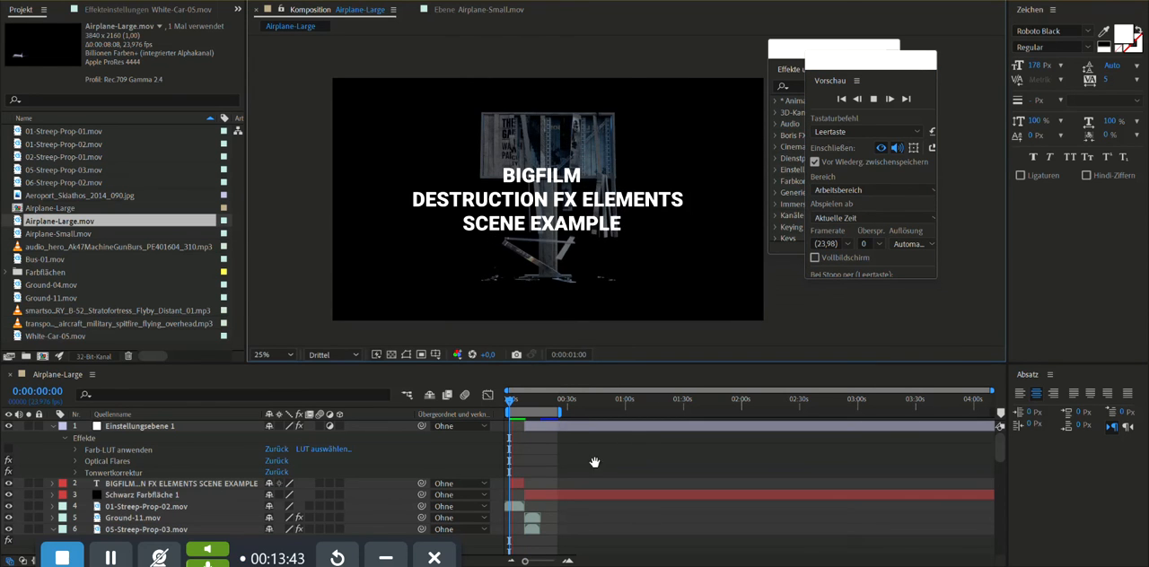
pyautogui.press('space')
pyautogui.click(120, 561)
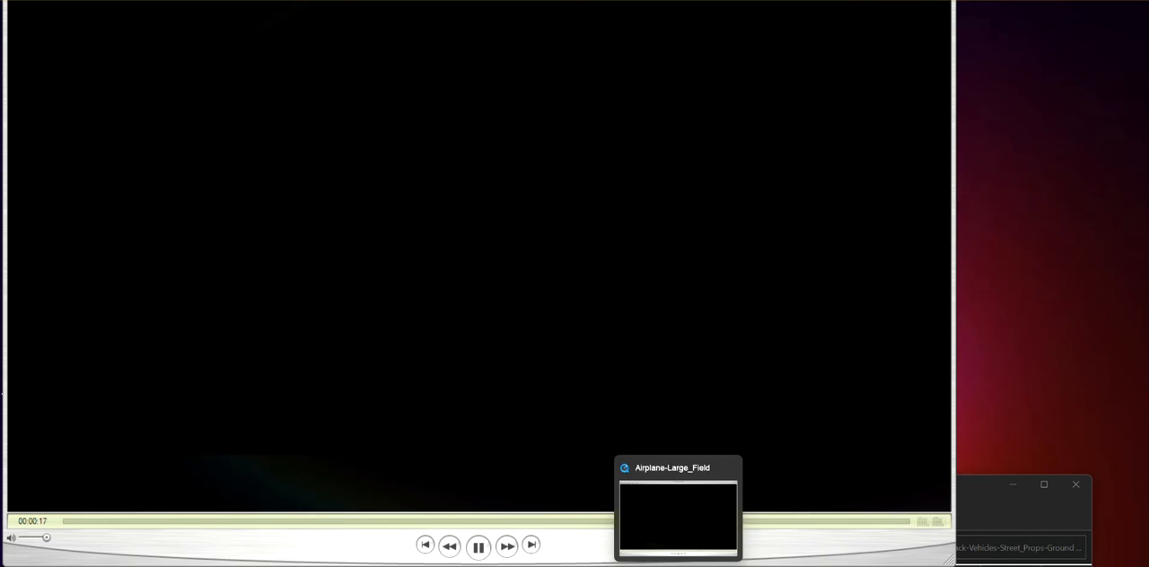
# - Play the finished airplane scene in the video player and scrub through its title and the airplane's approach
pyautogui.moveTo(458, 556)
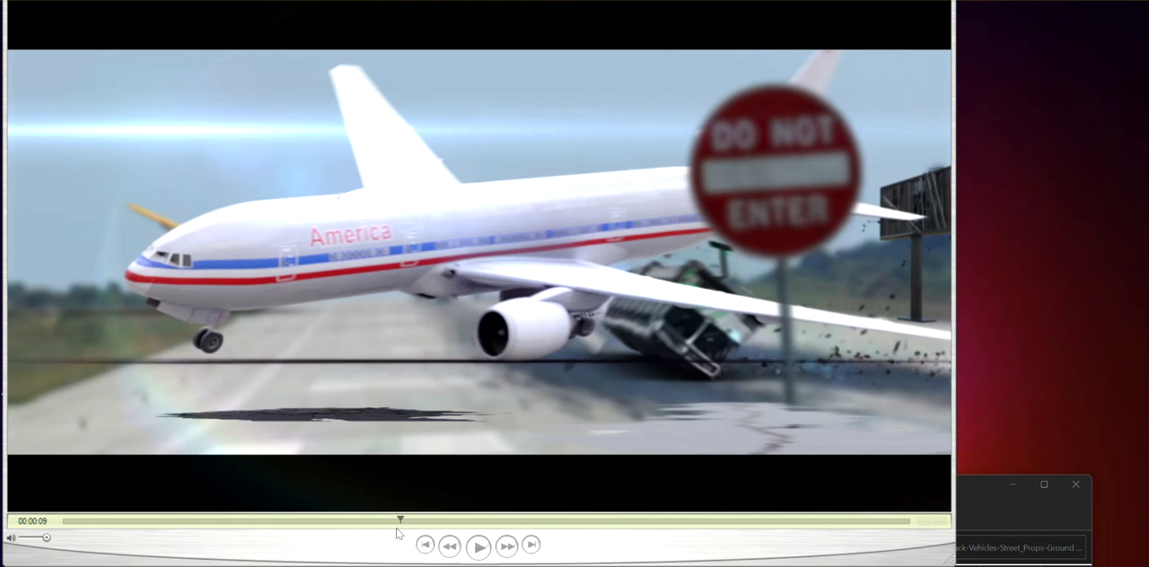
pyautogui.moveTo(400, 521); pyautogui.dragTo(324, 530)
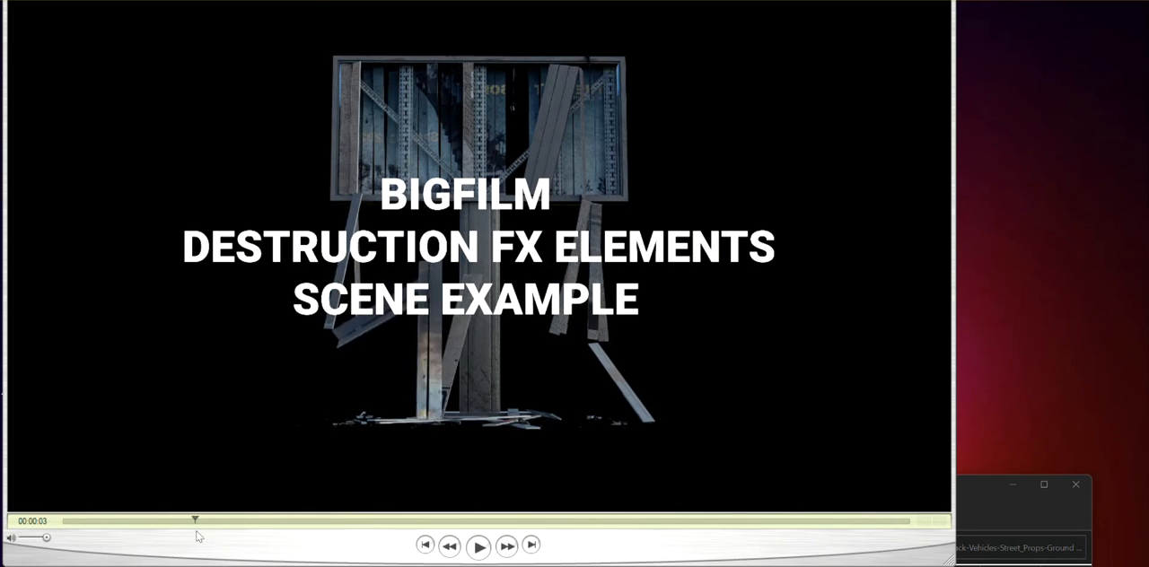
pyautogui.moveTo(325, 521); pyautogui.dragTo(353, 547)
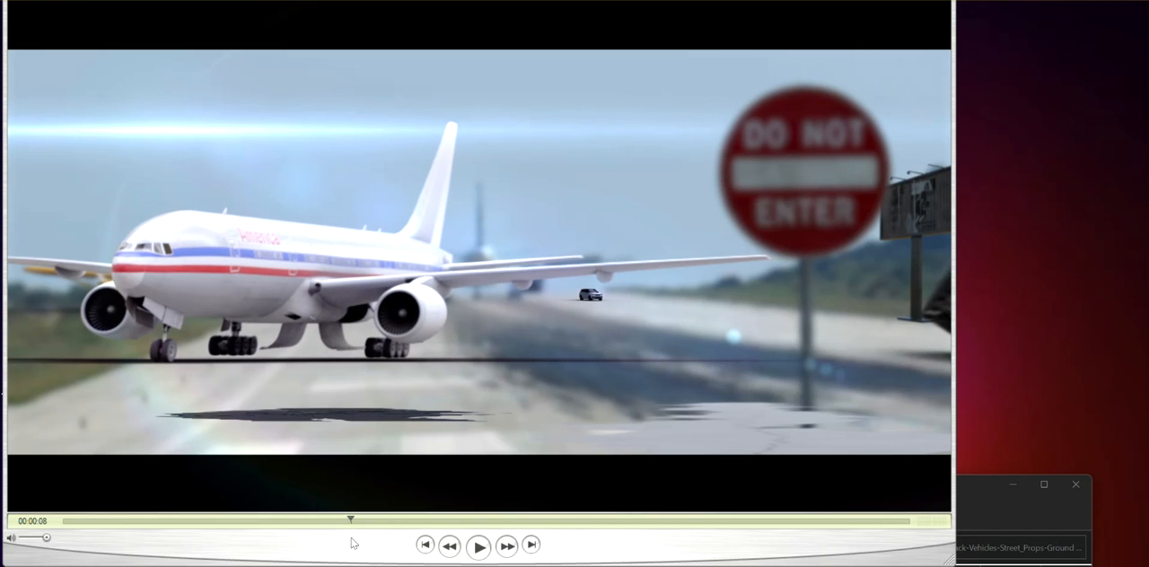